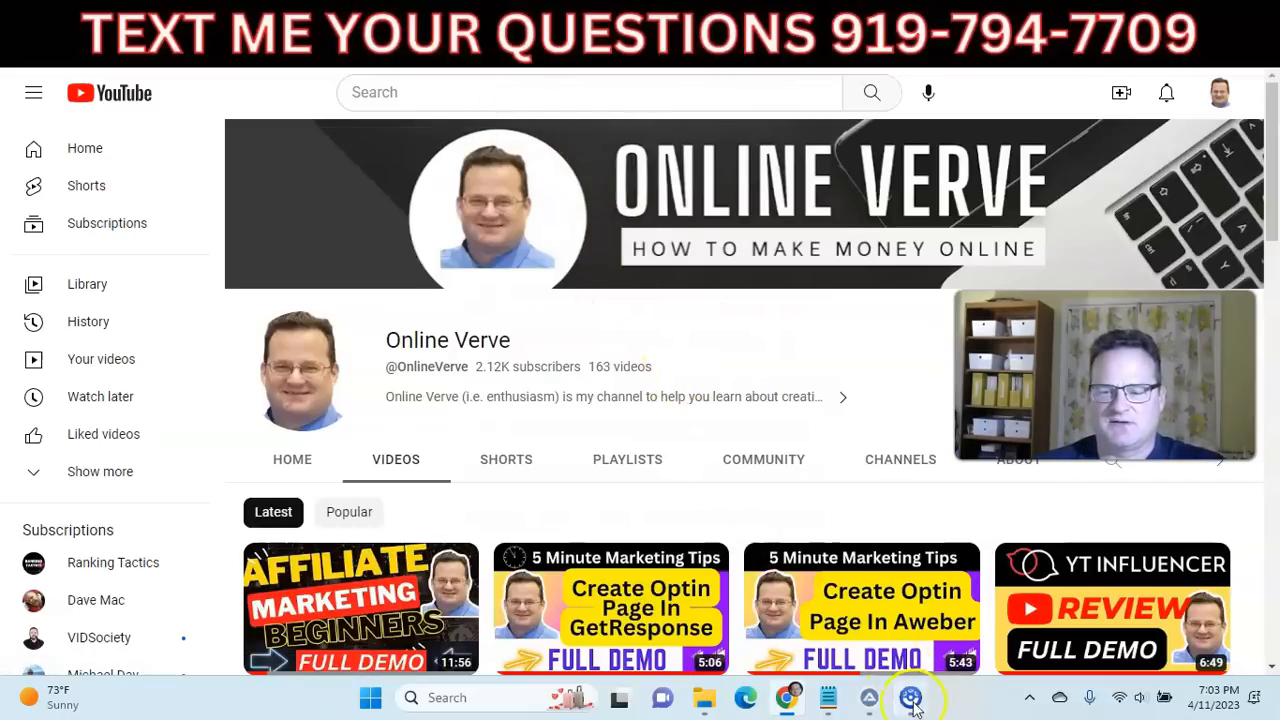
Bring up the ZimmWriter menu window, move it toward the middle of the screen, and dismiss the Malwarebytes offer.
left_click(869, 697)
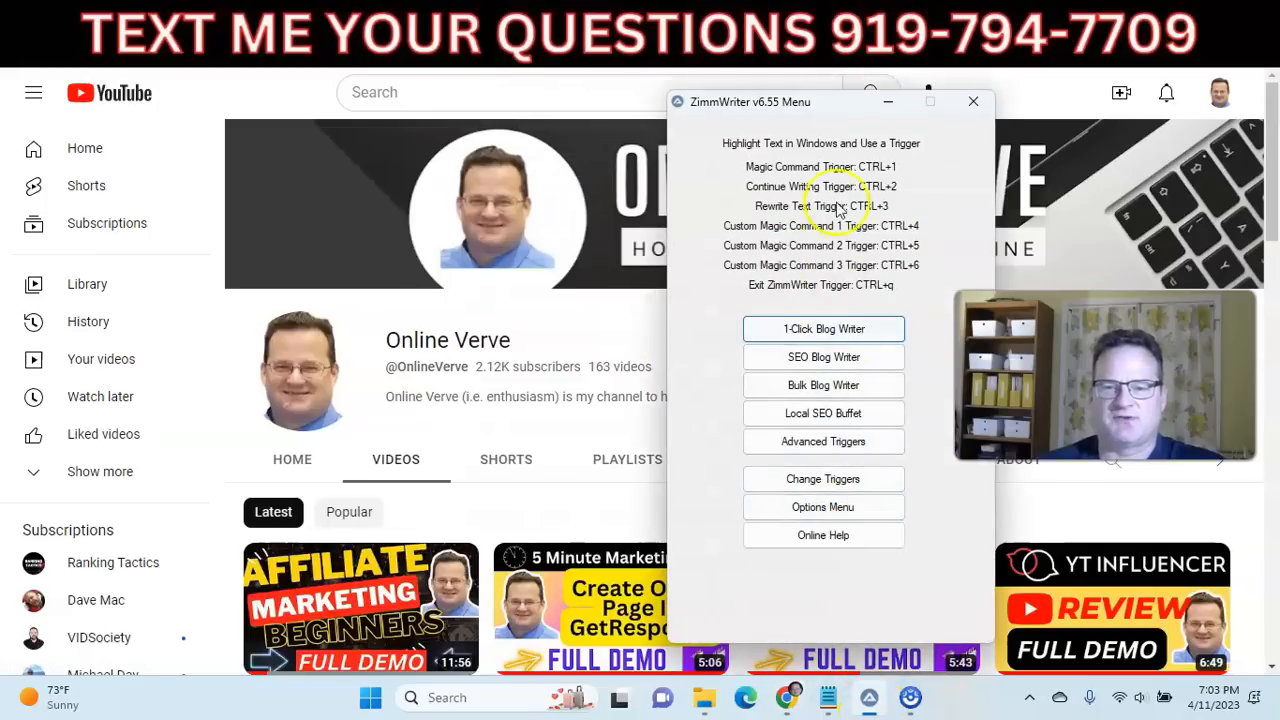
left_click_drag(810, 114, 680, 108)
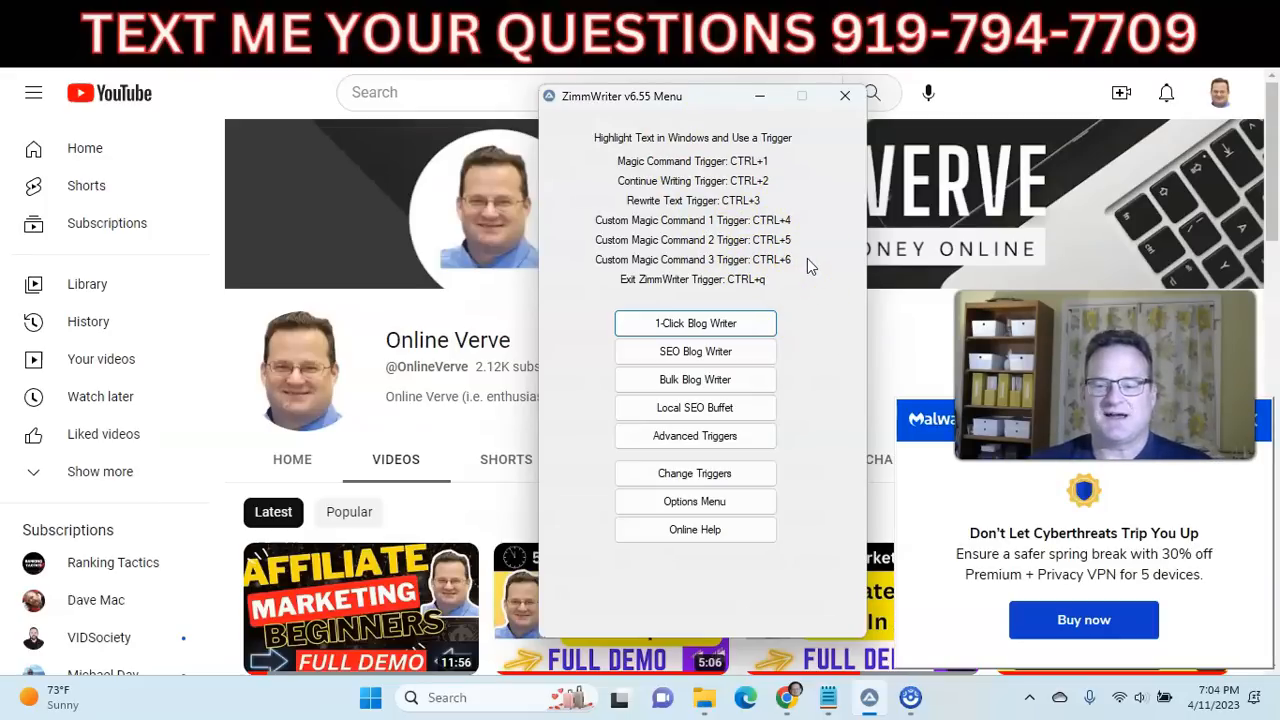
left_click(1263, 428)
left_click(1263, 428)
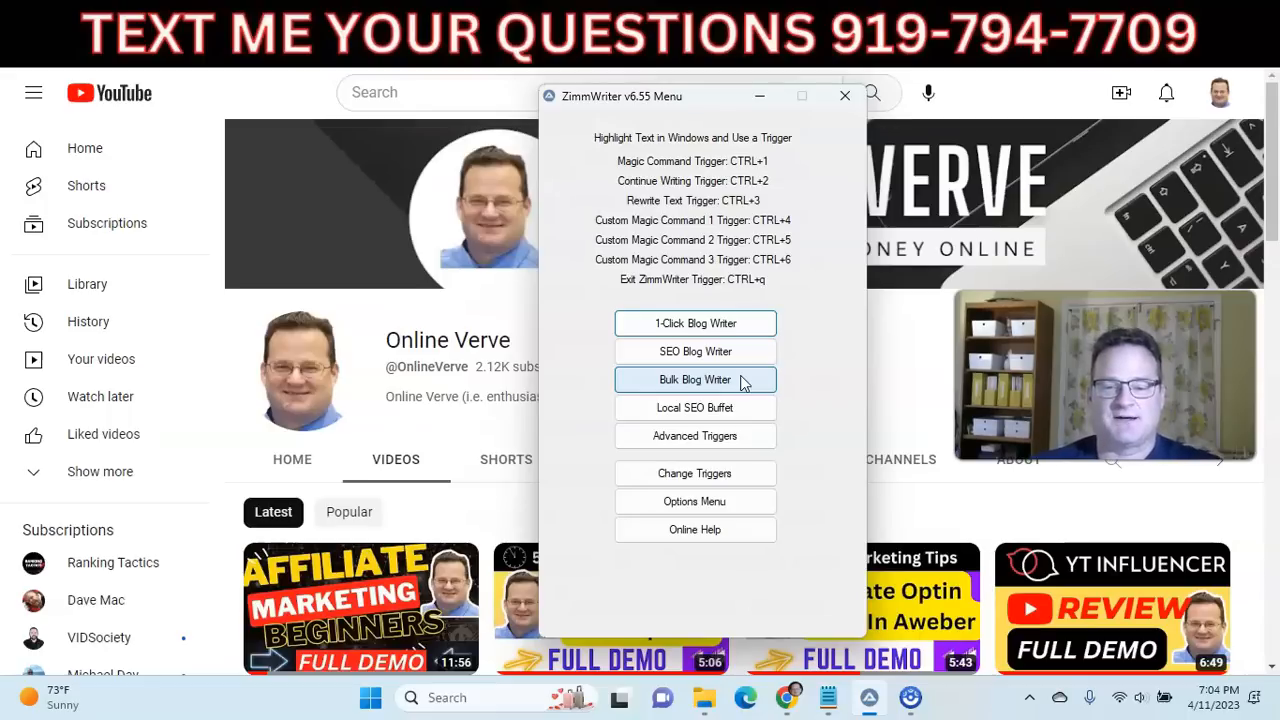
left_click(763, 409)
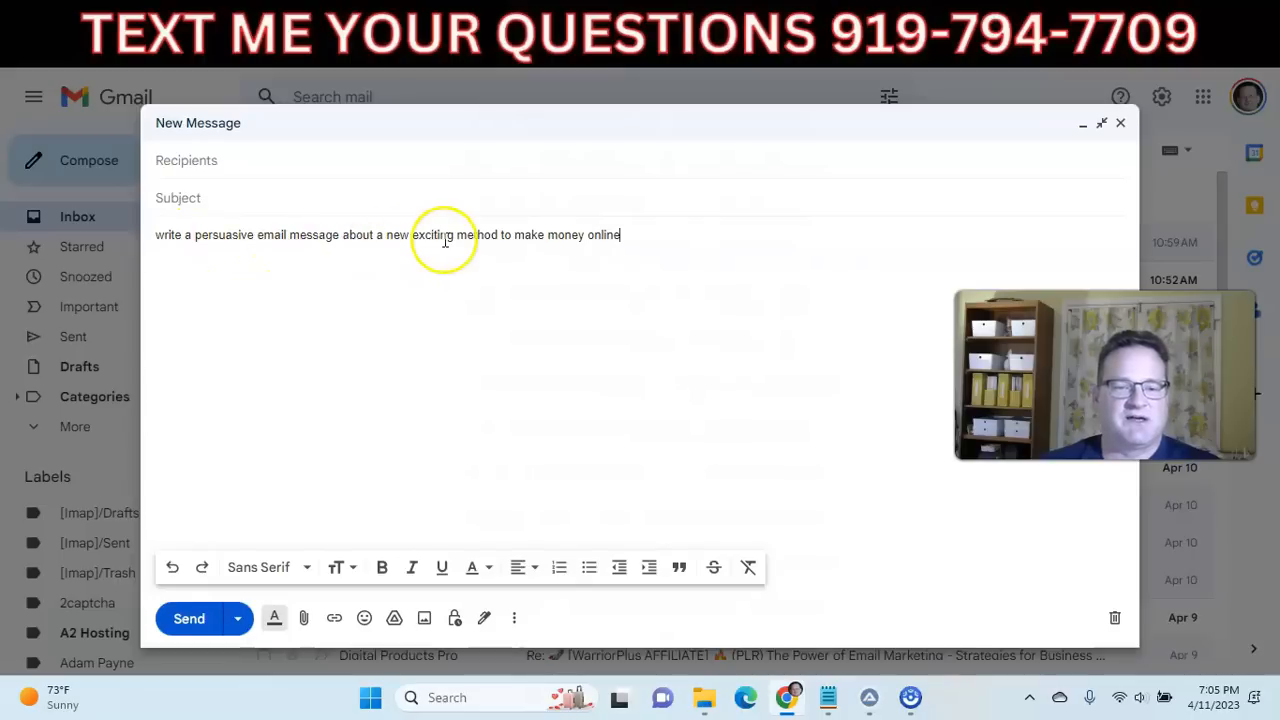
Generate an email in the Gmail draft by running the AI writing trigger on the prompt about making money online.
left_click_drag(629, 240, 157, 233)
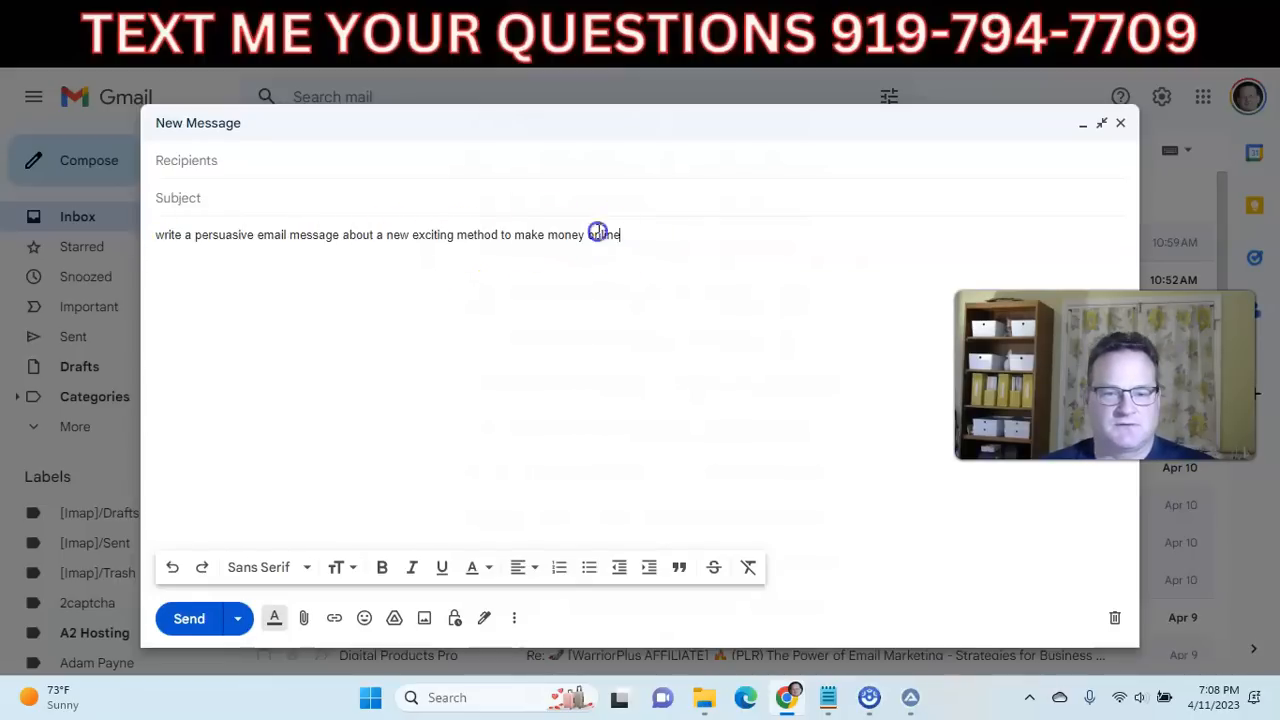
left_click_drag(618, 234, 154, 246)
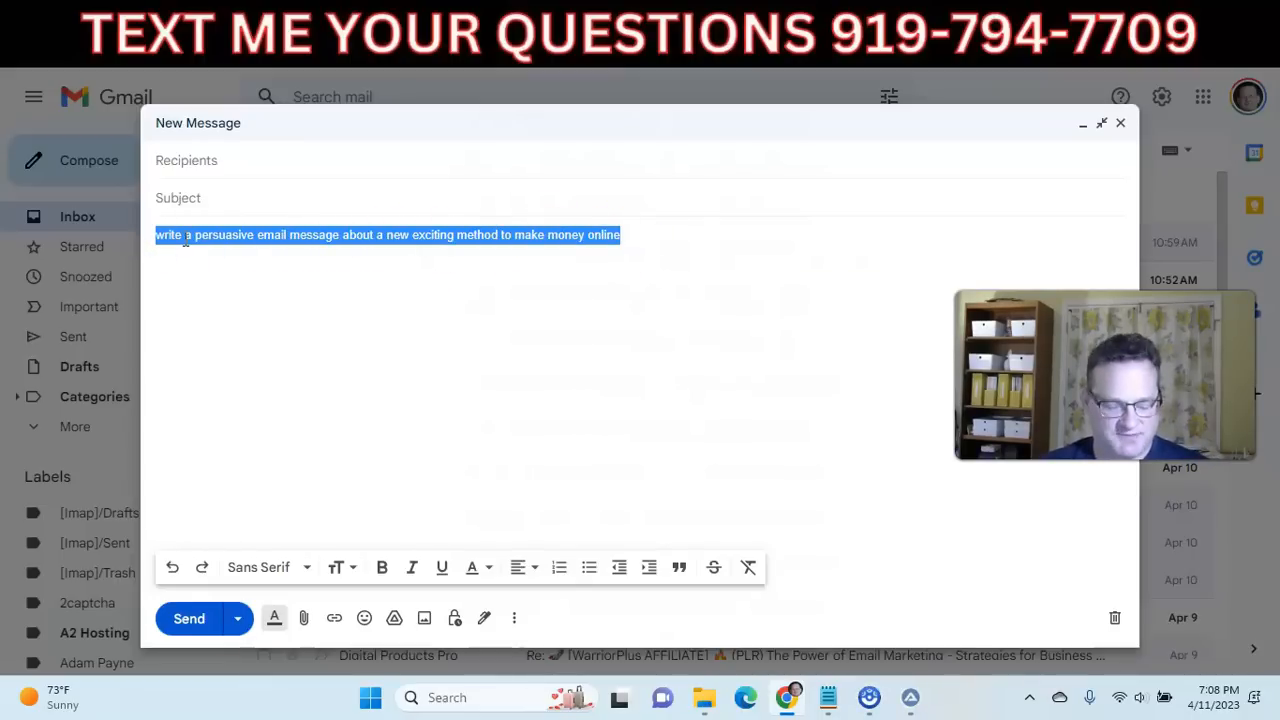
key("ctrl+alt+z")
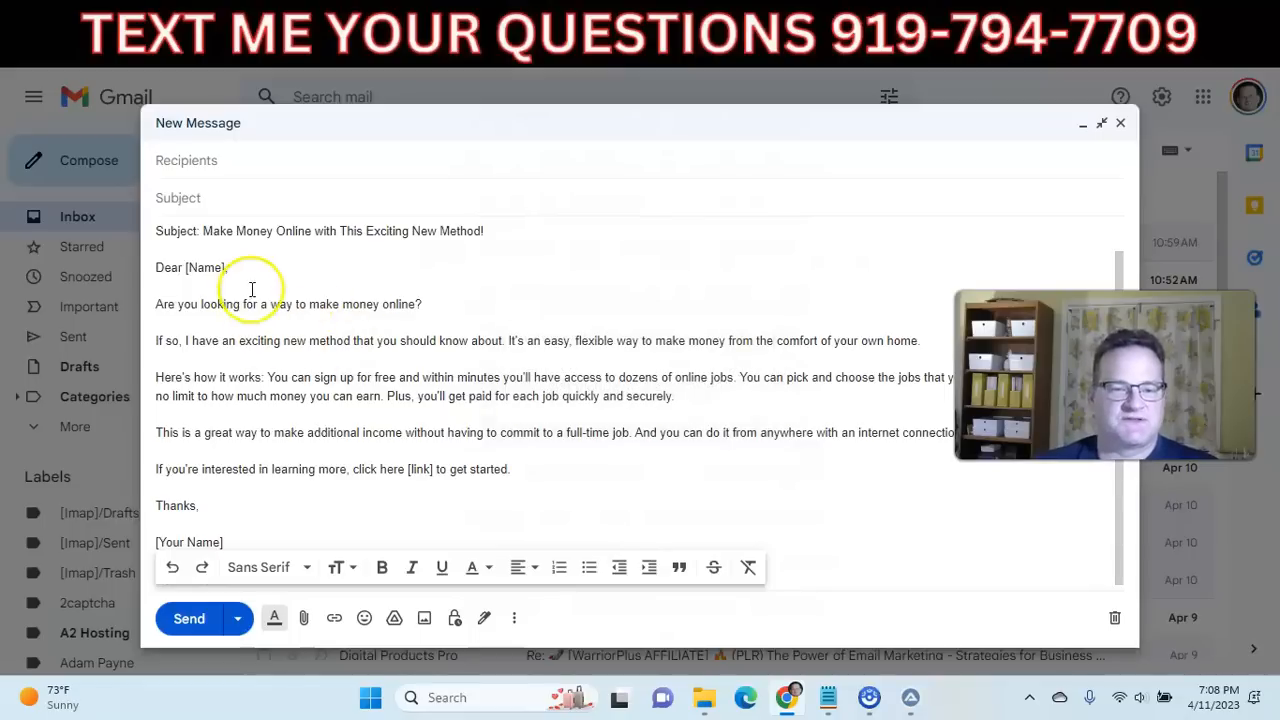
scroll(291, 323, "down", 1)
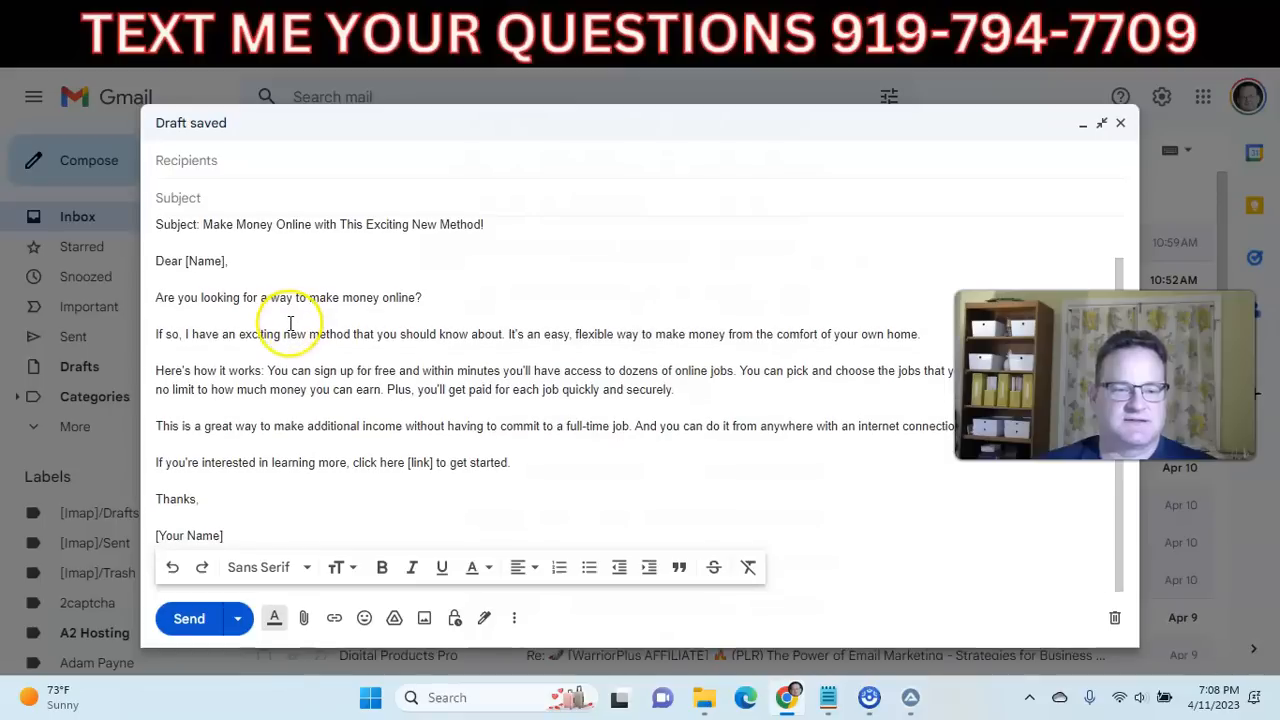
left_click(424, 387)
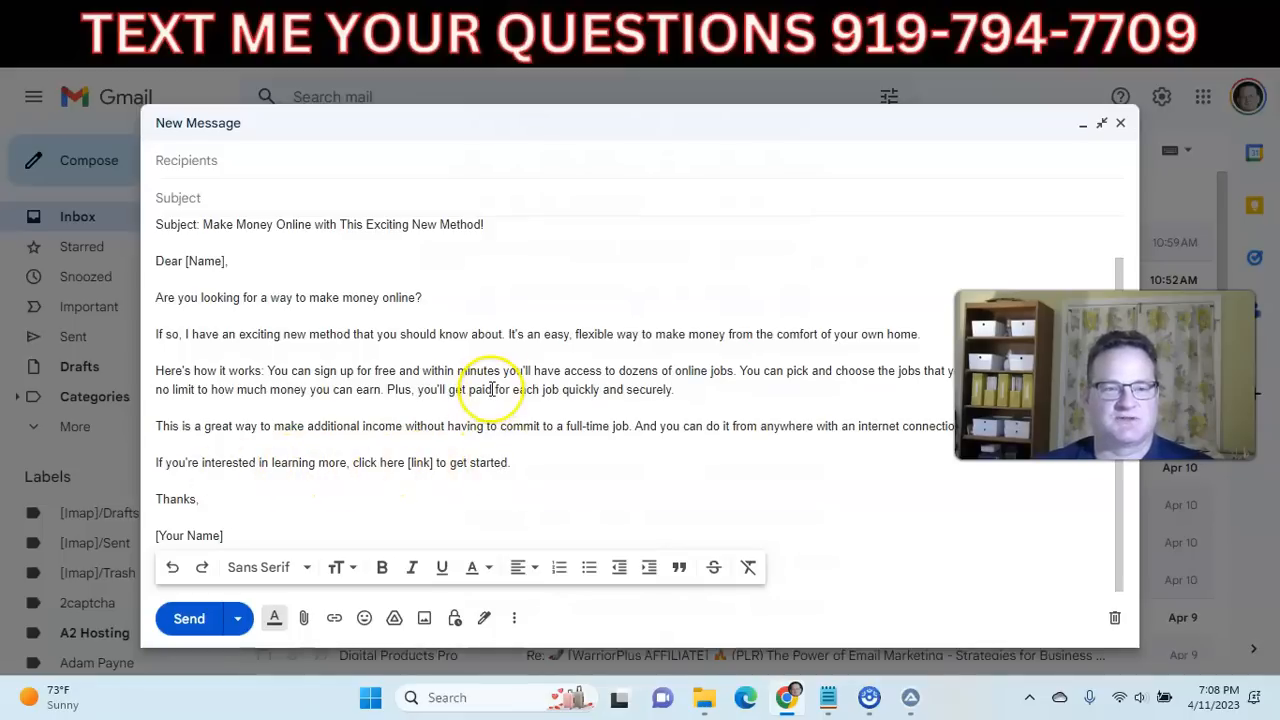
Switch to the Google Docs document and generate an outline from the prompt about how to buy a new bicycle with the AI writing trigger.
left_click(626, 12)
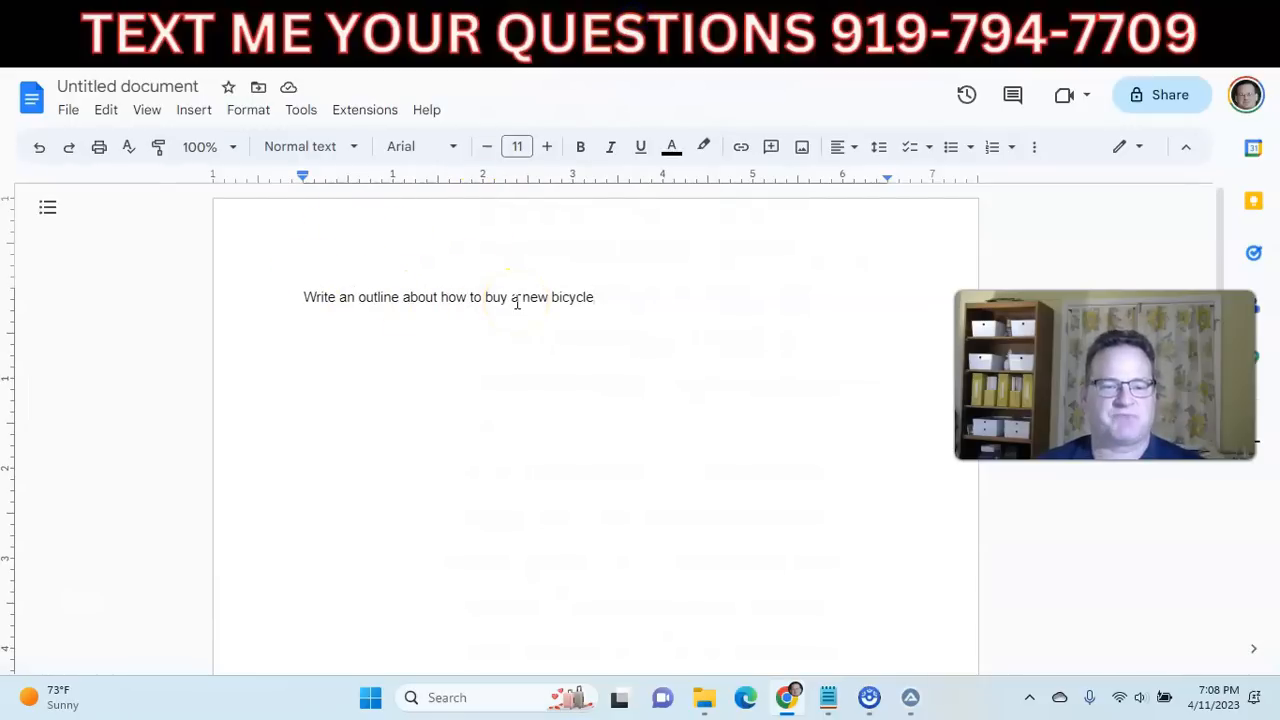
left_click_drag(597, 297, 308, 298)
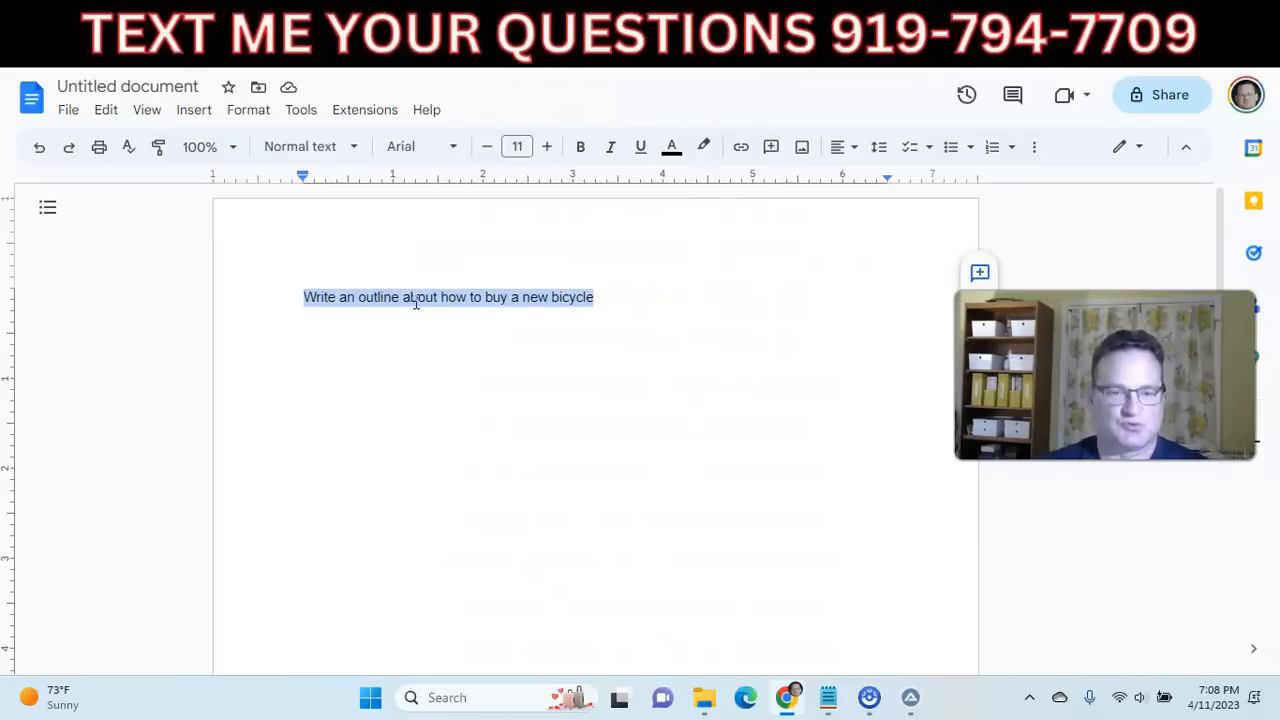
key("ctrl+alt+z")
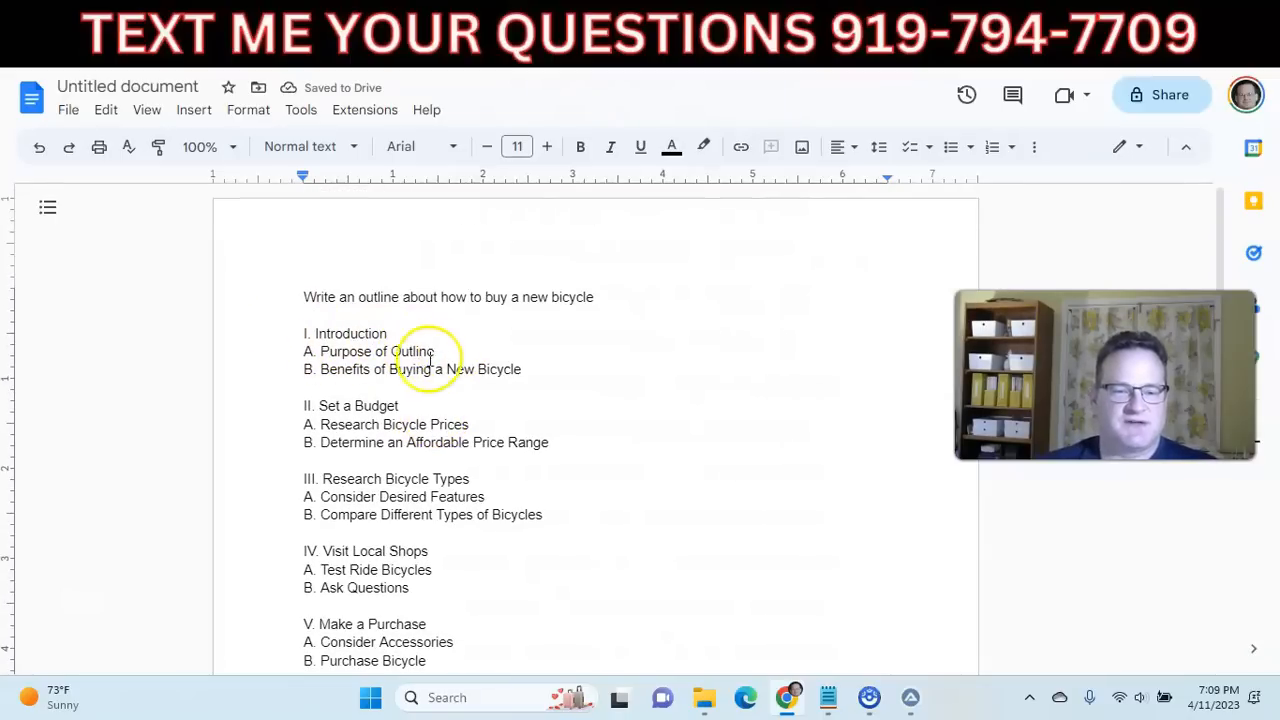
scroll(340, 362, "down", 1)
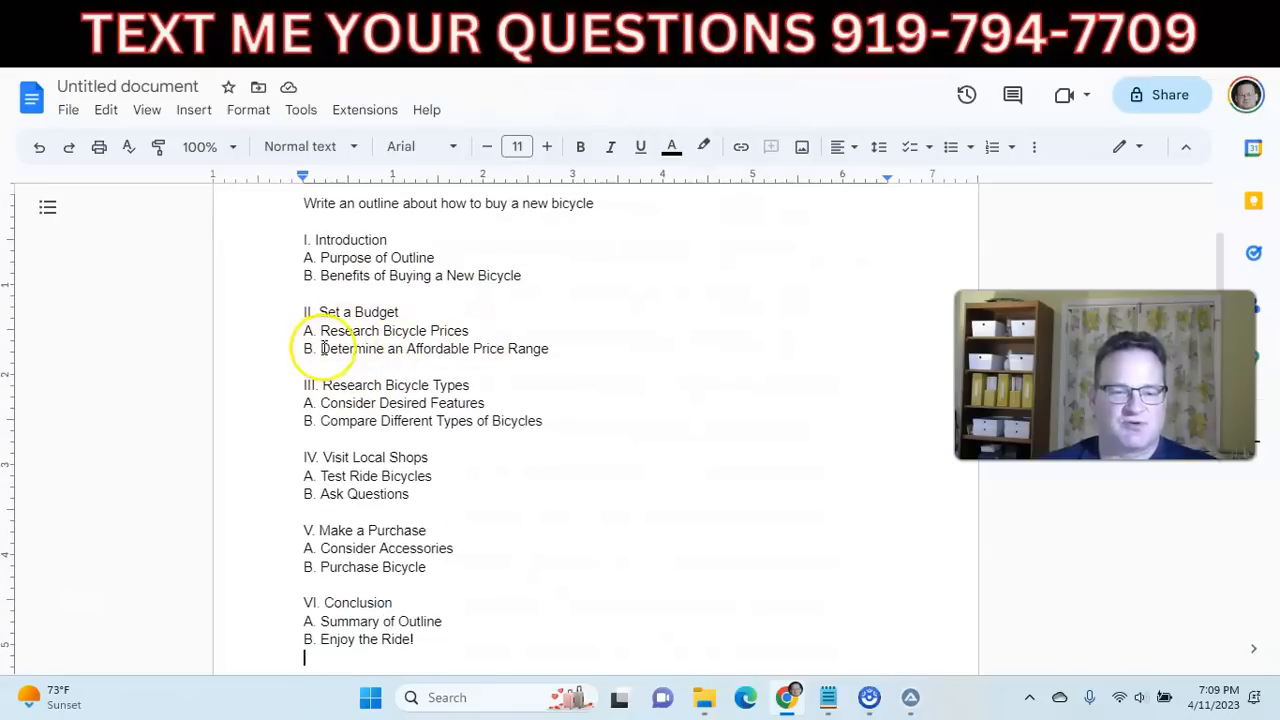
scroll(337, 360, "down", 1)
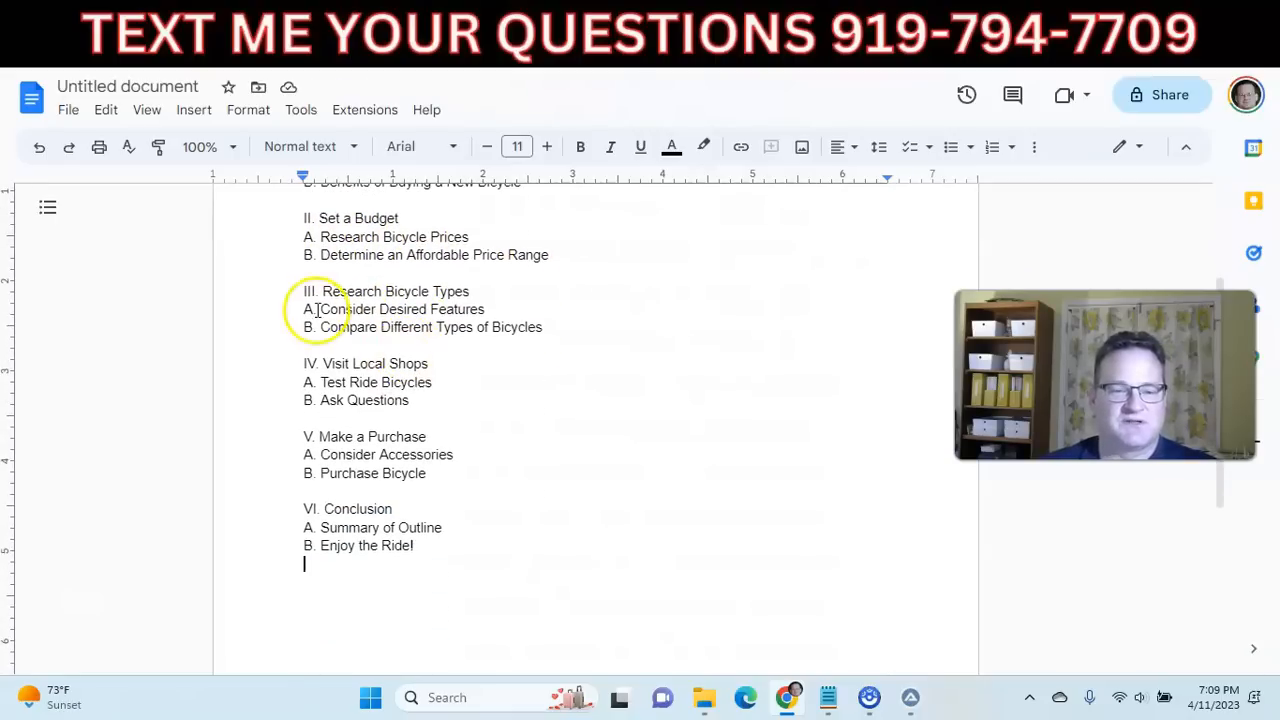
scroll(413, 365, "up", 2)
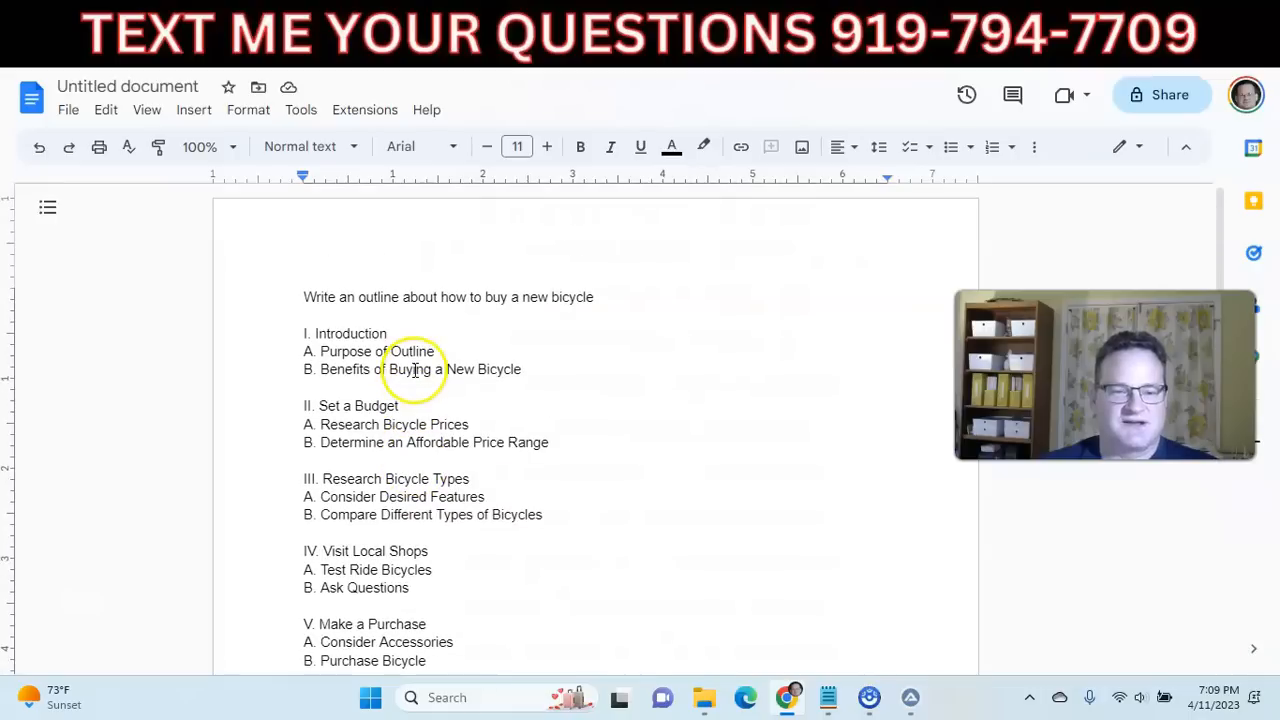
Generate a paragraph under the outline item "Benefits of Buying a New Bicycle" with the AI writing trigger, and review the document.
scroll(437, 351, "down", 1)
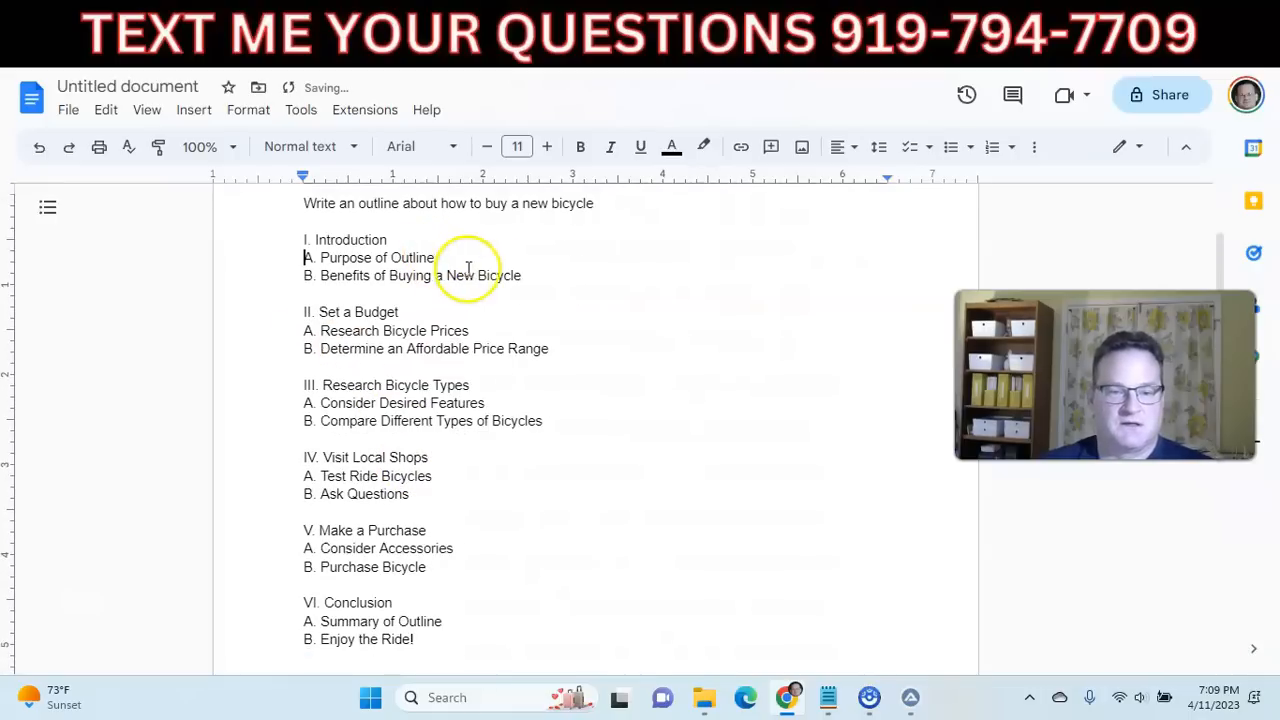
left_click_drag(545, 277, 322, 276)
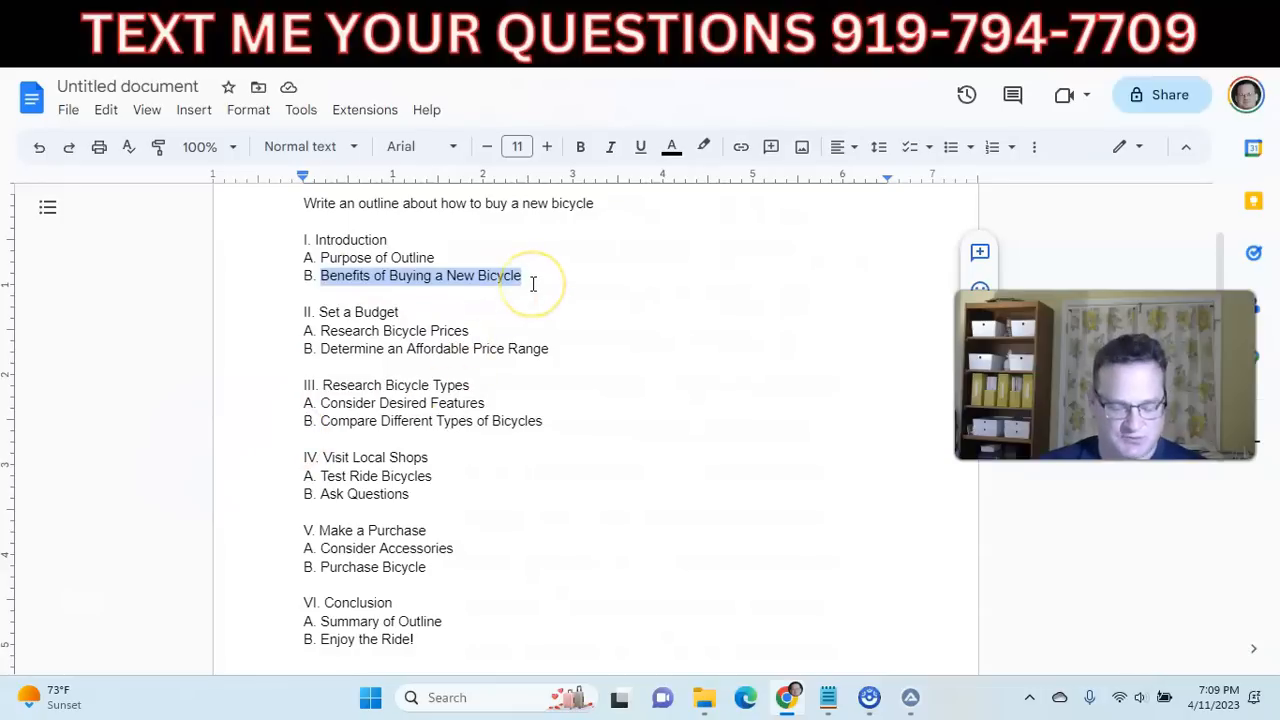
key("ctrl+alt+p")
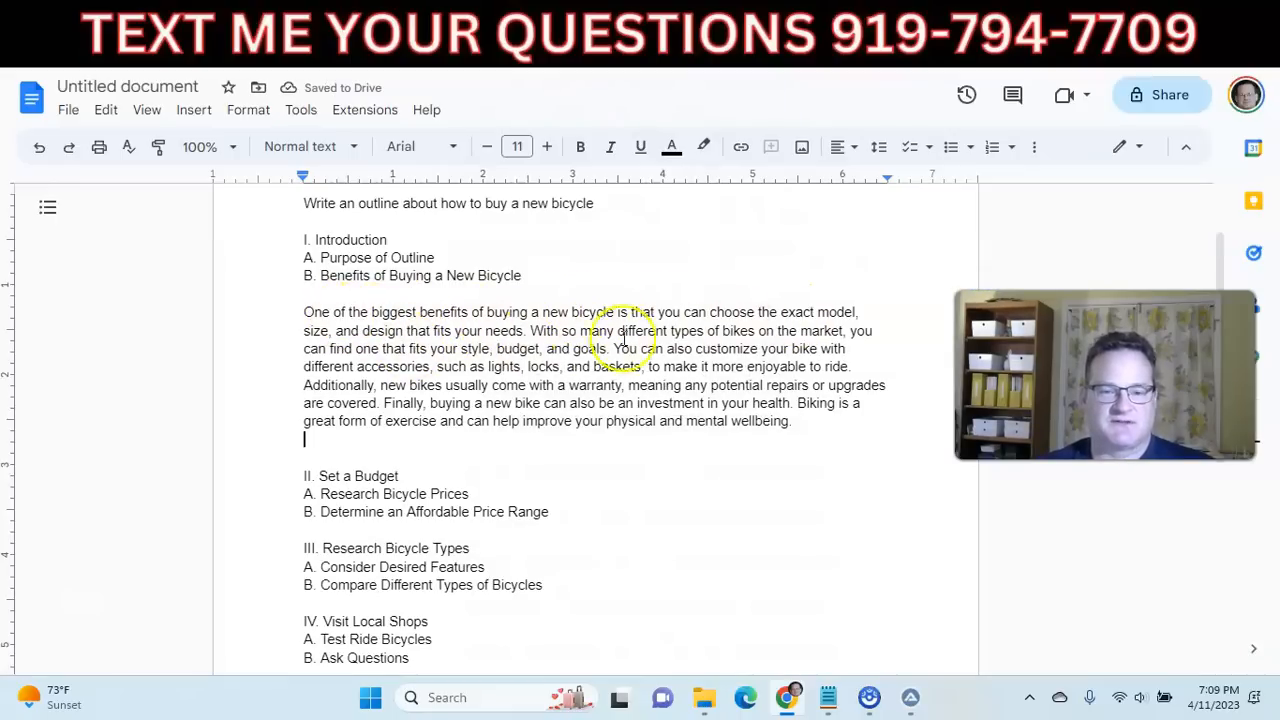
scroll(543, 371, "down", 3)
scroll(477, 369, "up", 4)
scroll(450, 360, "down", 3)
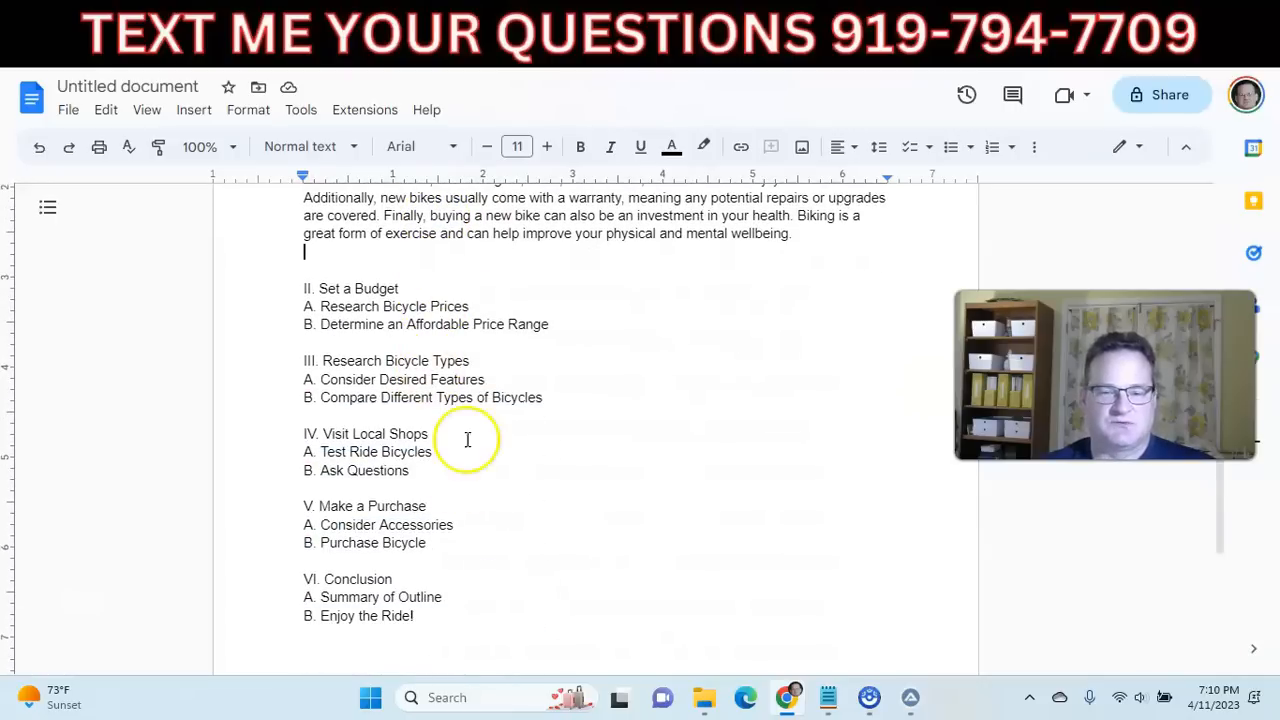
scroll(442, 289, "up", 3)
scroll(457, 357, "down", 4)
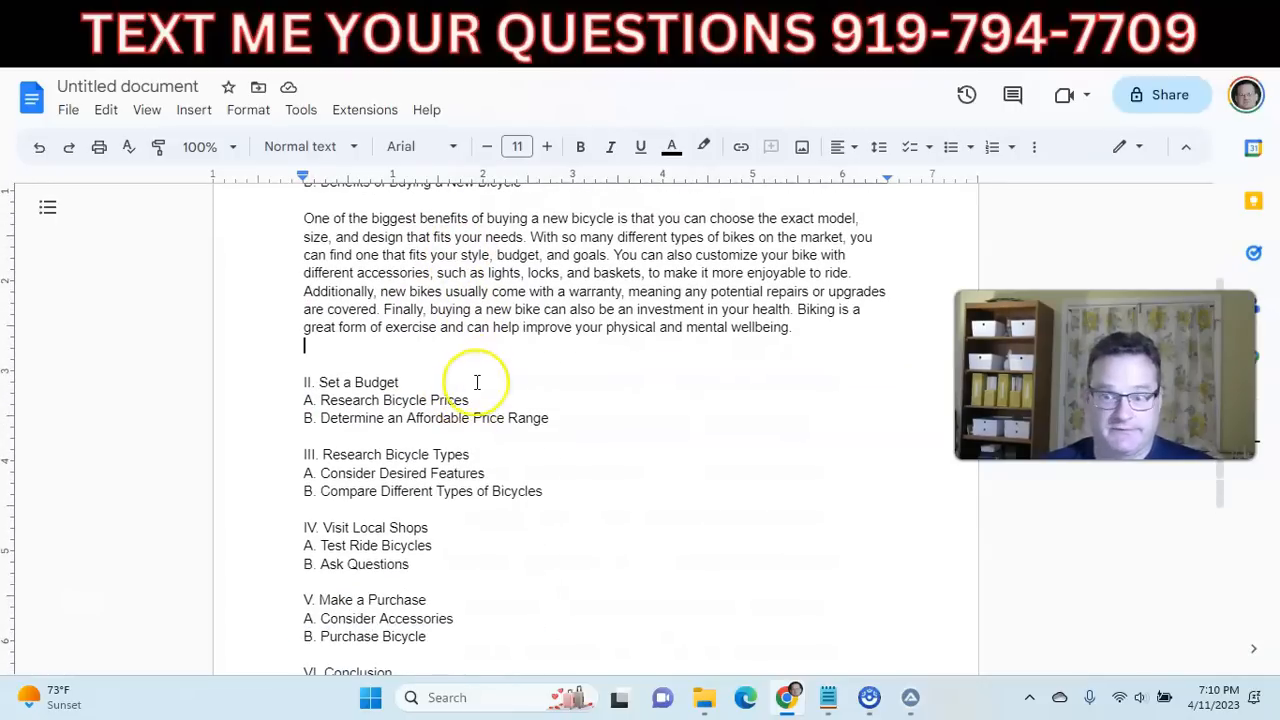
scroll(430, 345, "down", 2)
scroll(414, 350, "up", 5)
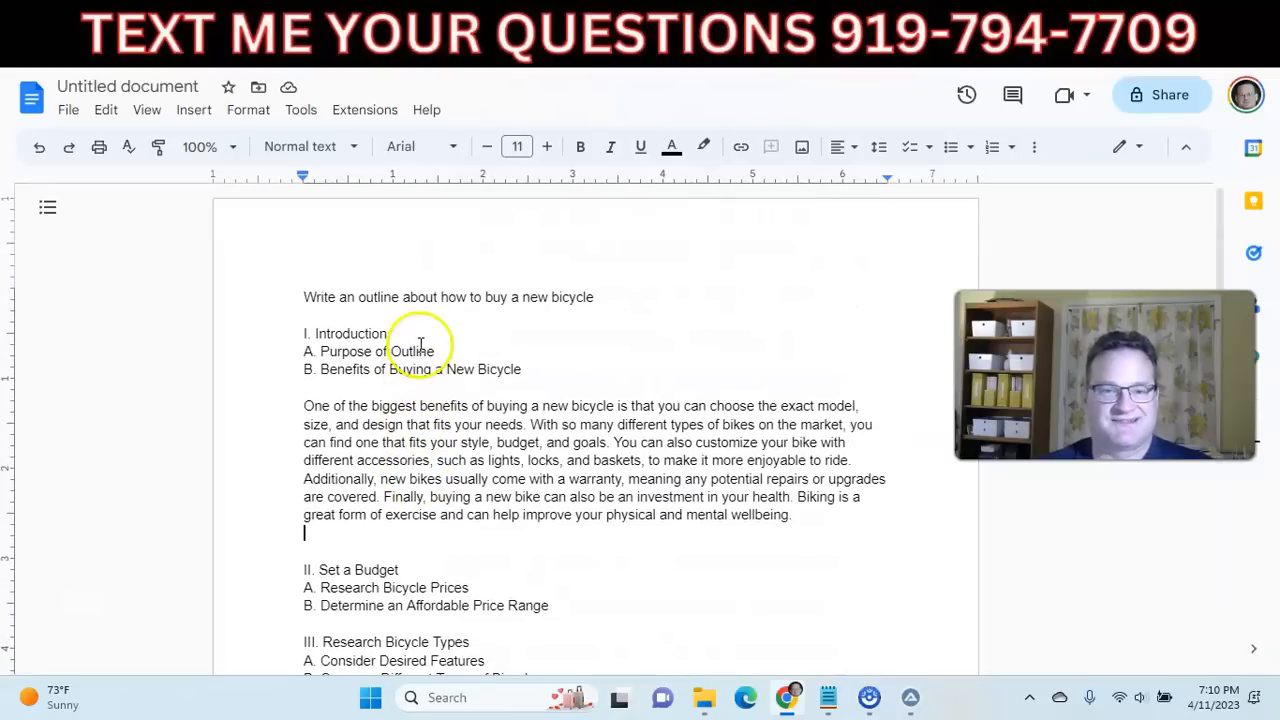
Switch to the WordPress post editor and generate a blog post from the prompt about the best dog toys for aggressive chewers.
left_click(804, 18)
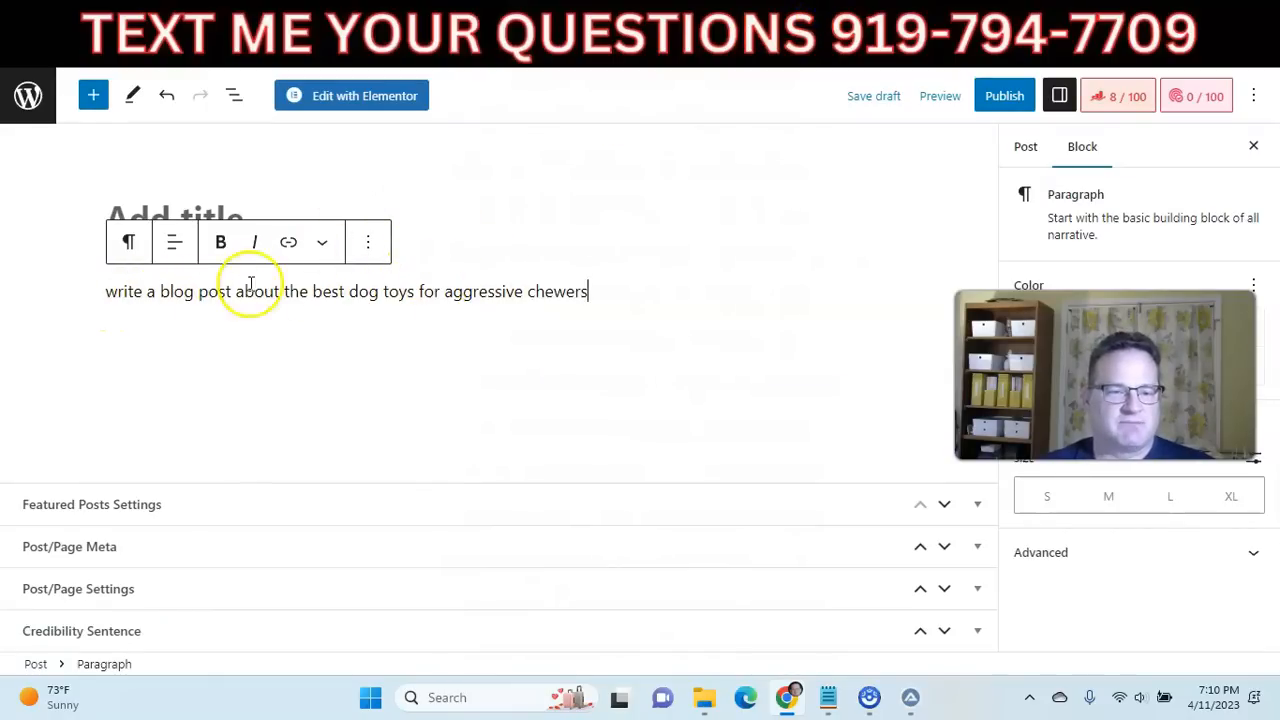
left_click_drag(588, 292, 108, 291)
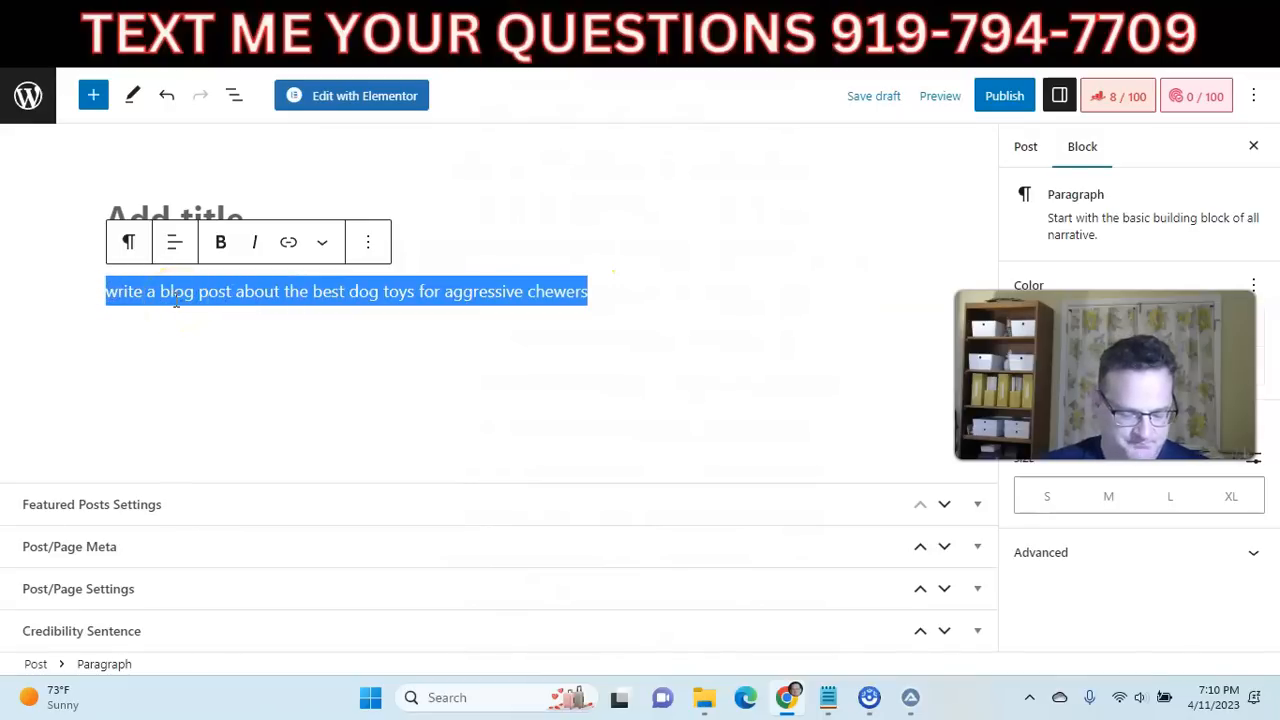
key("ctrl+alt+z")
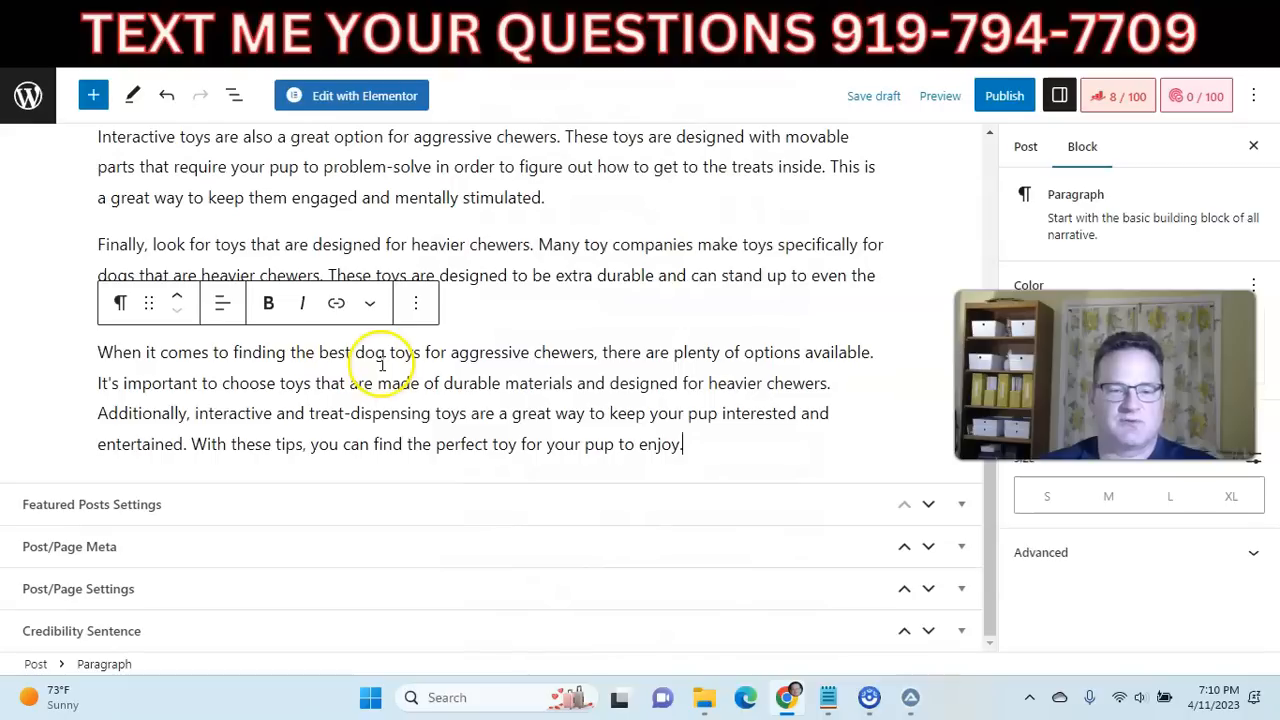
scroll(470, 338, "up", 10)
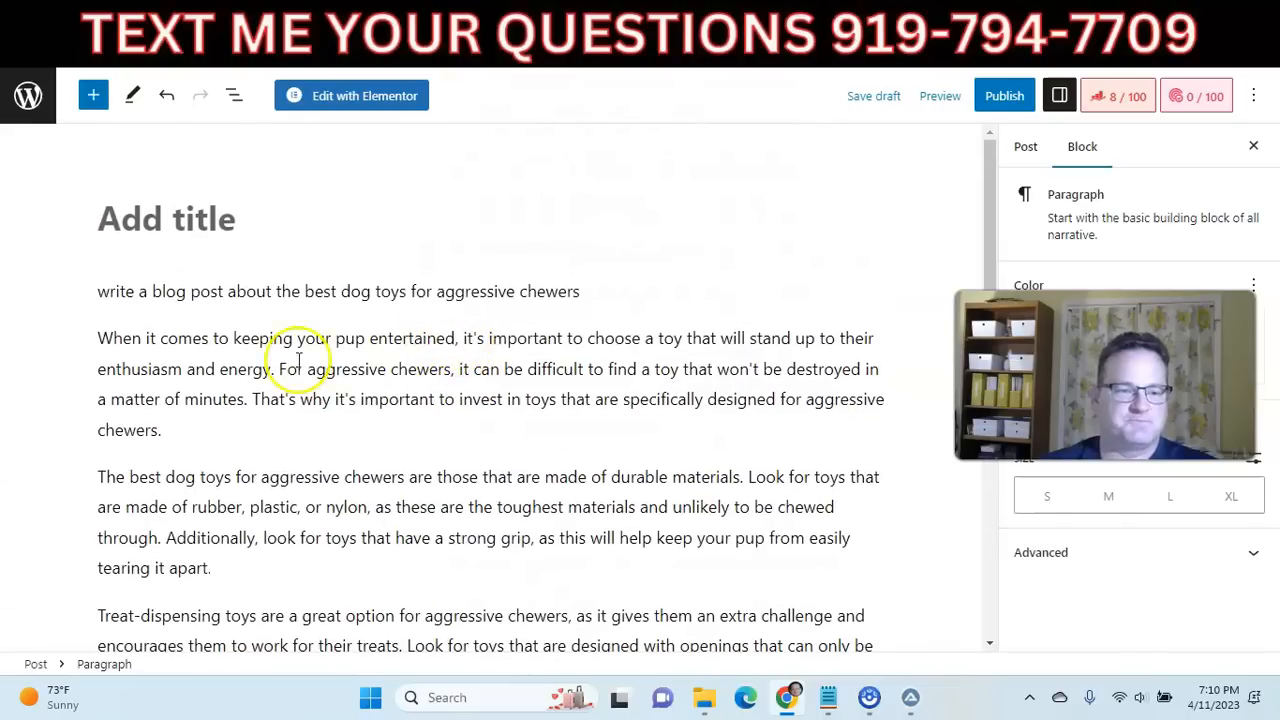
scroll(436, 360, "down", 1)
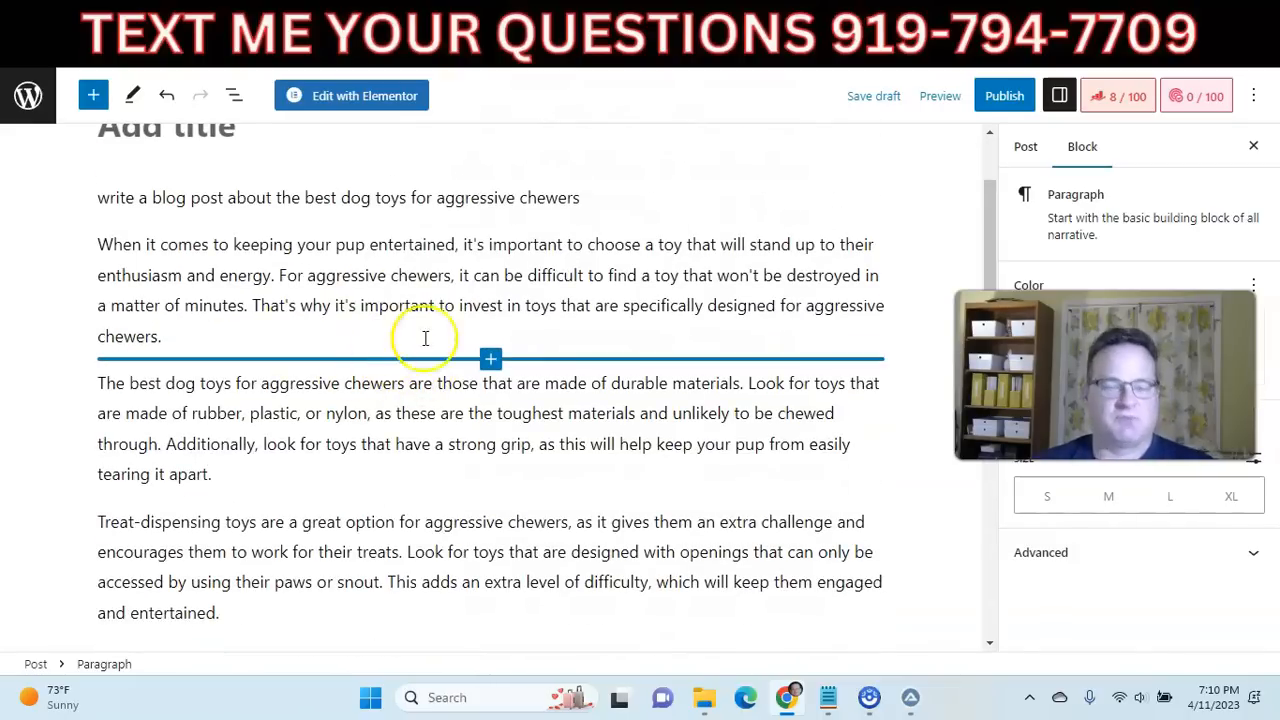
scroll(445, 320, "down", 4)
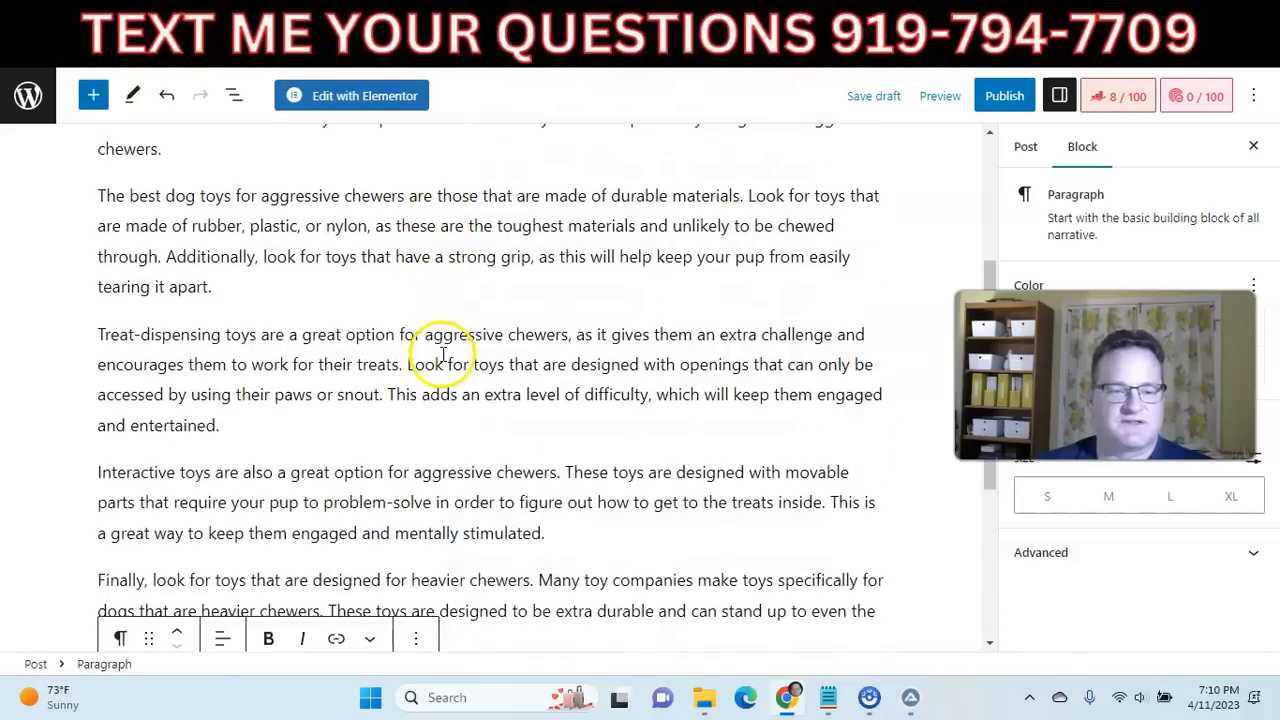
scroll(431, 355, "down", 2)
scroll(425, 357, "up", 8)
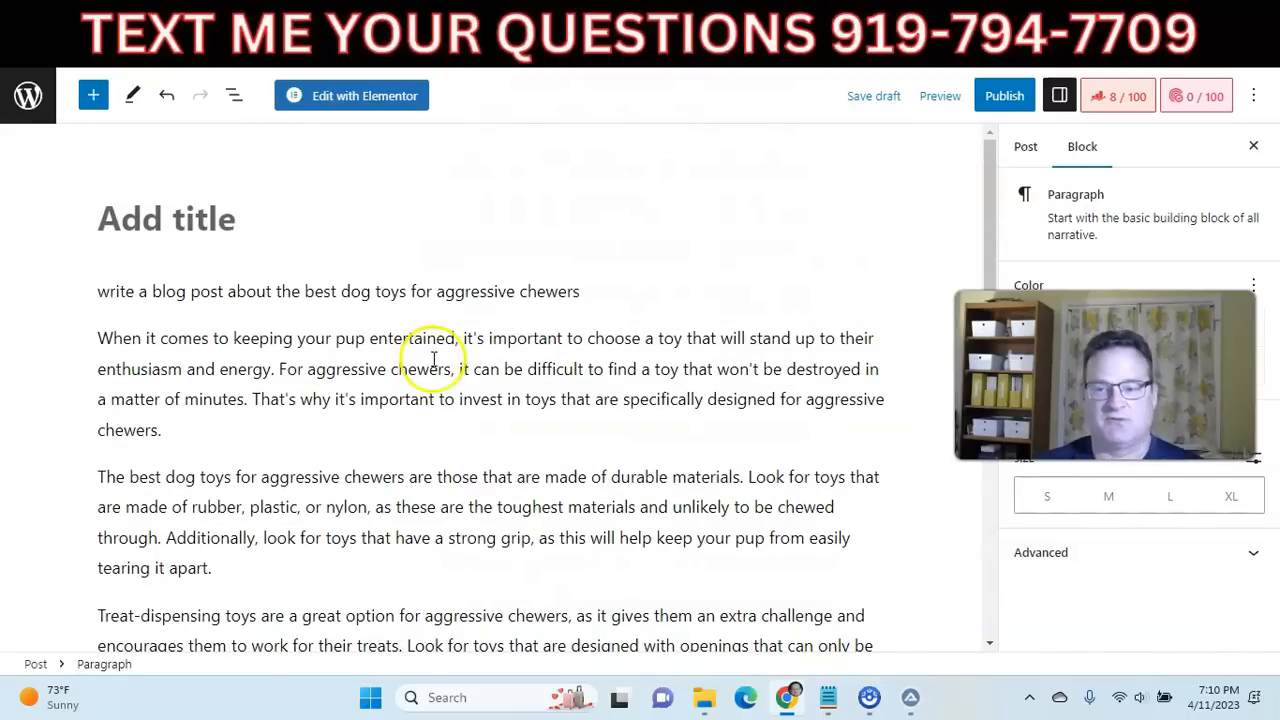
Return to ZimmWriter and start a 1-Click Blog Writer article titled "how to wash a dog".
left_click(910, 697)
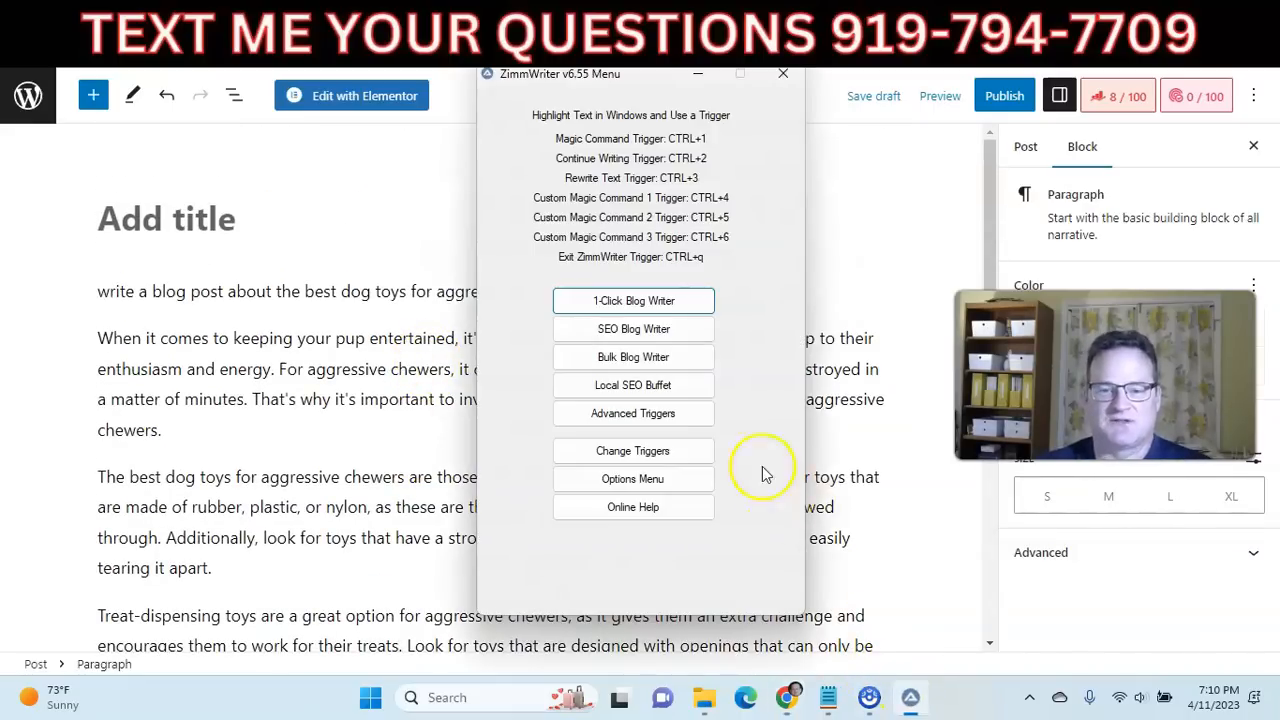
left_click(625, 302)
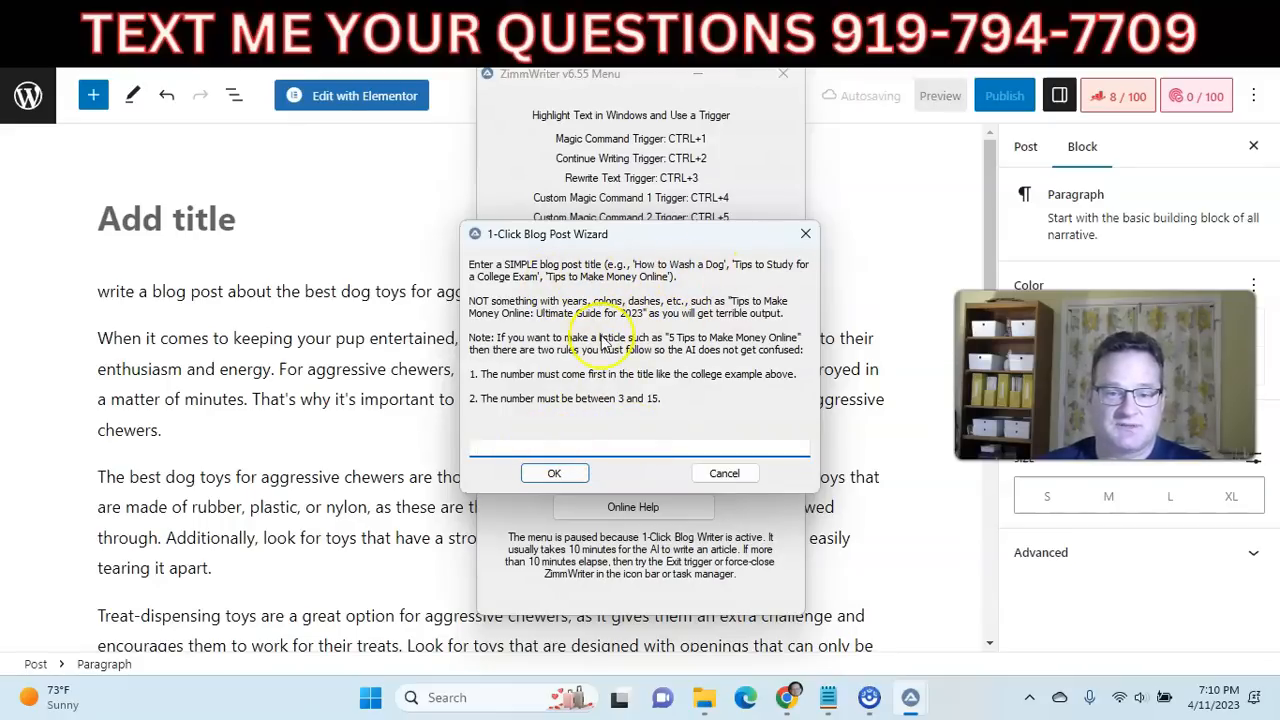
type("how to wash a")
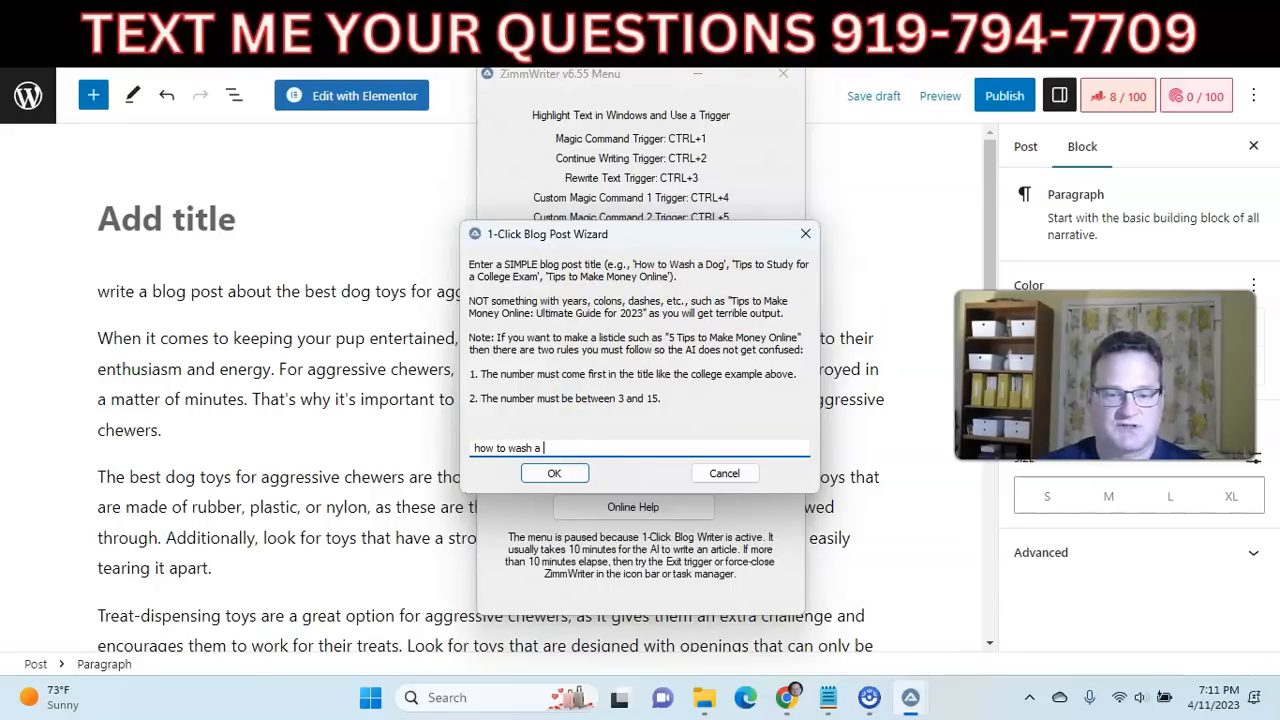
type(" dog")
left_click(550, 474)
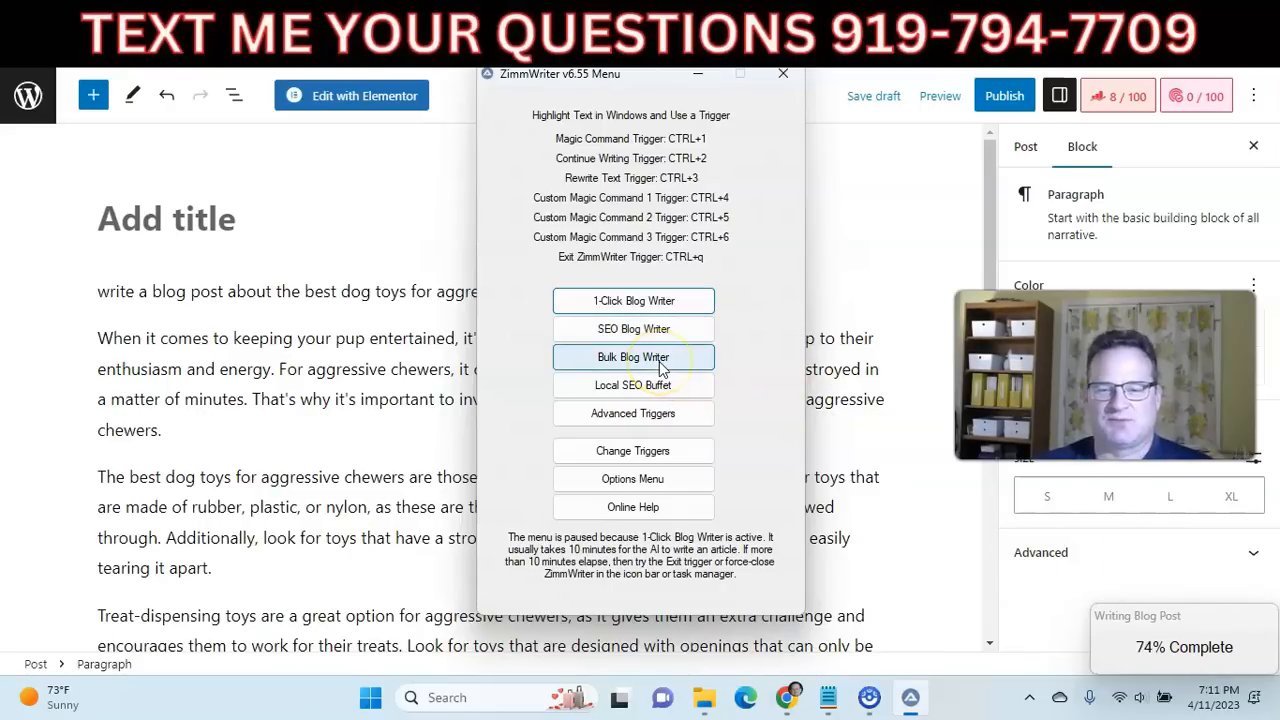
Review the generated dog-washing article in the ZimmWriter output window, including its image prompt, meta description and section headings.
left_click(762, 376)
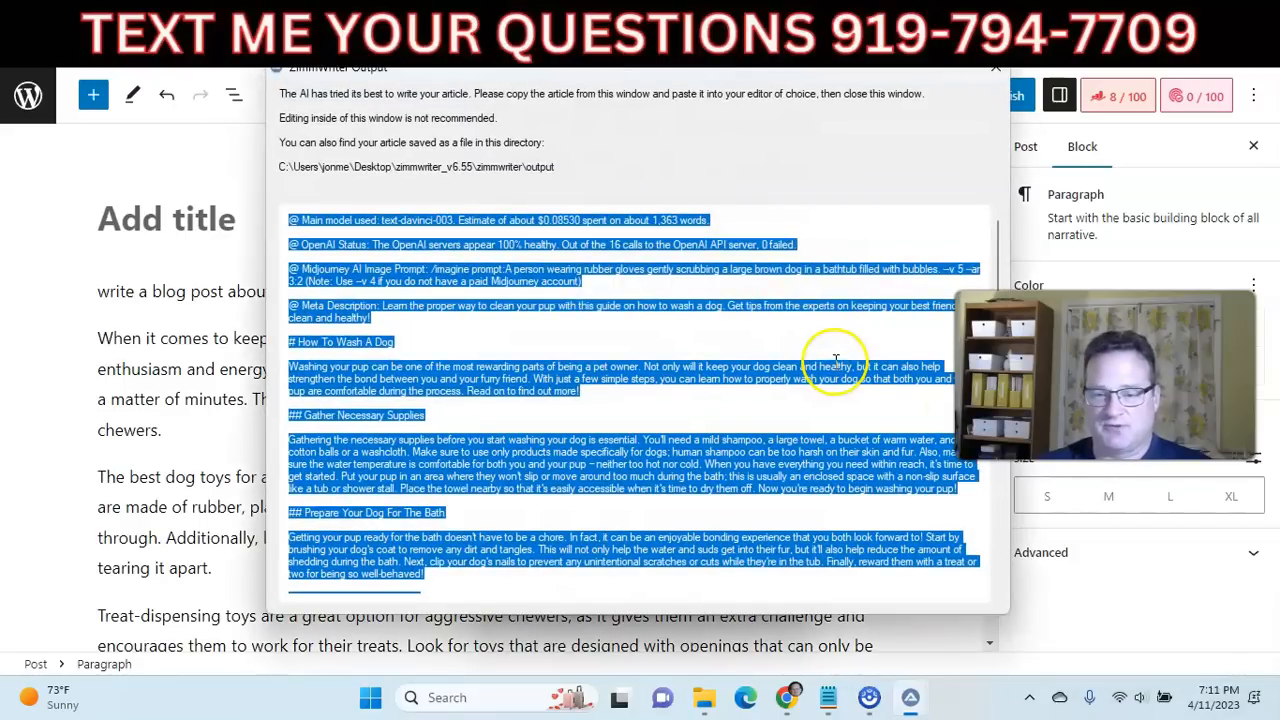
left_click(784, 280)
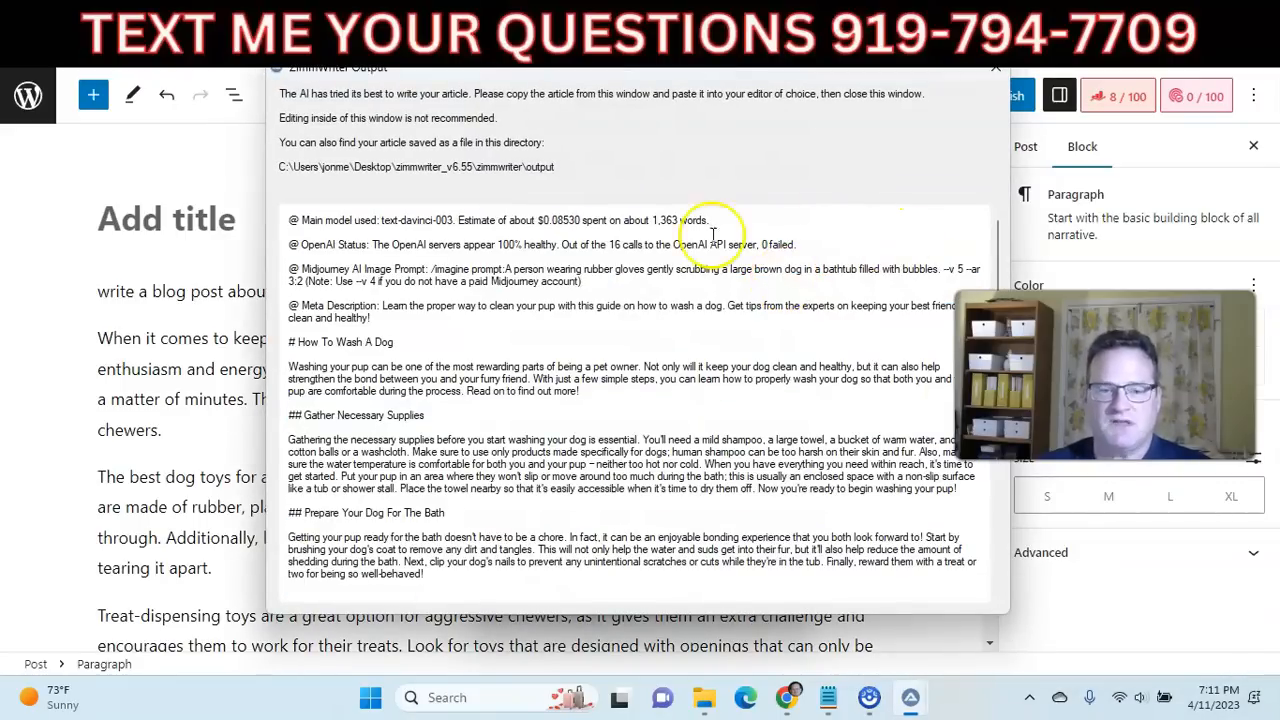
left_click_drag(513, 75, 460, 73)
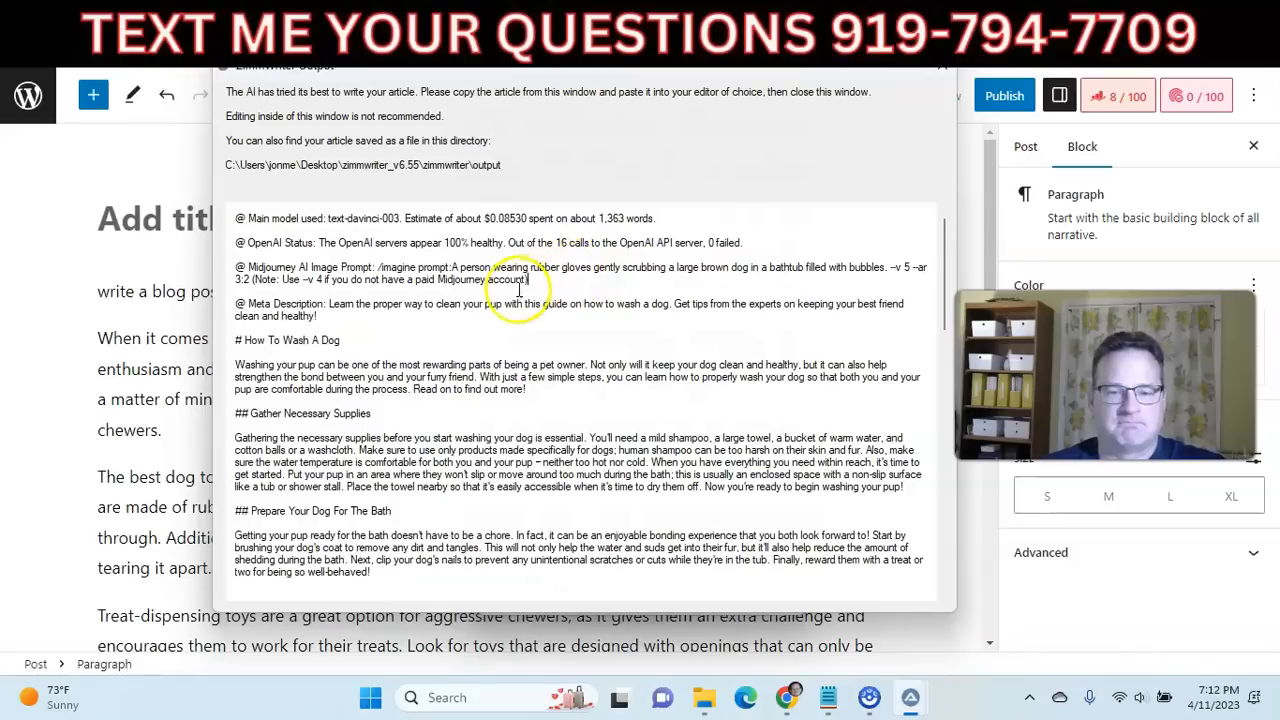
scroll(510, 292, "down", 1)
scroll(429, 300, "down", 1)
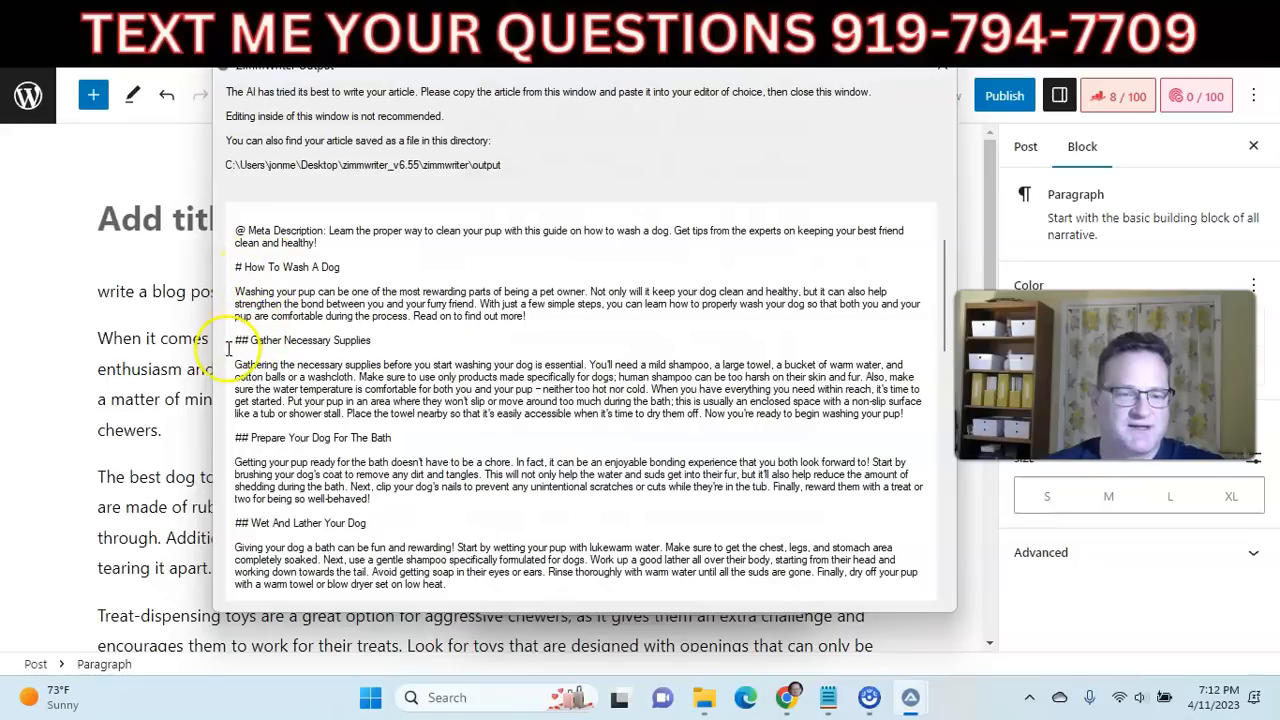
scroll(320, 360, "down", 5)
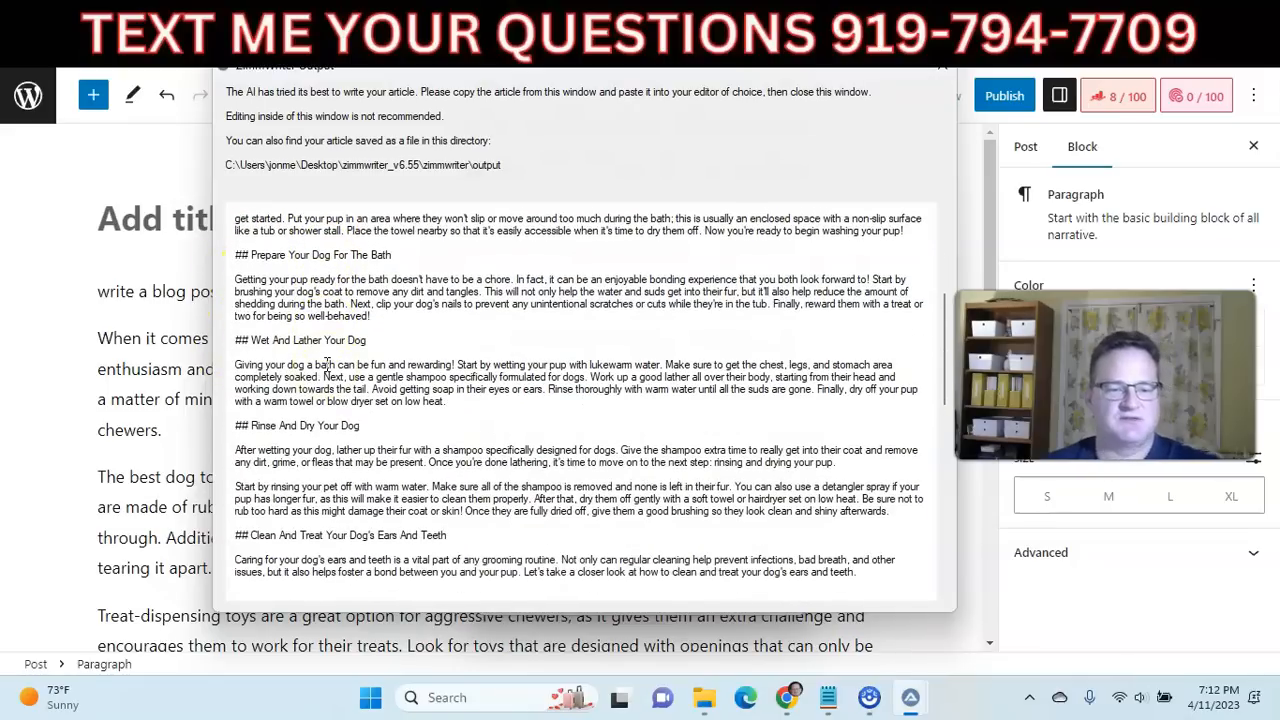
scroll(325, 365, "up", 7)
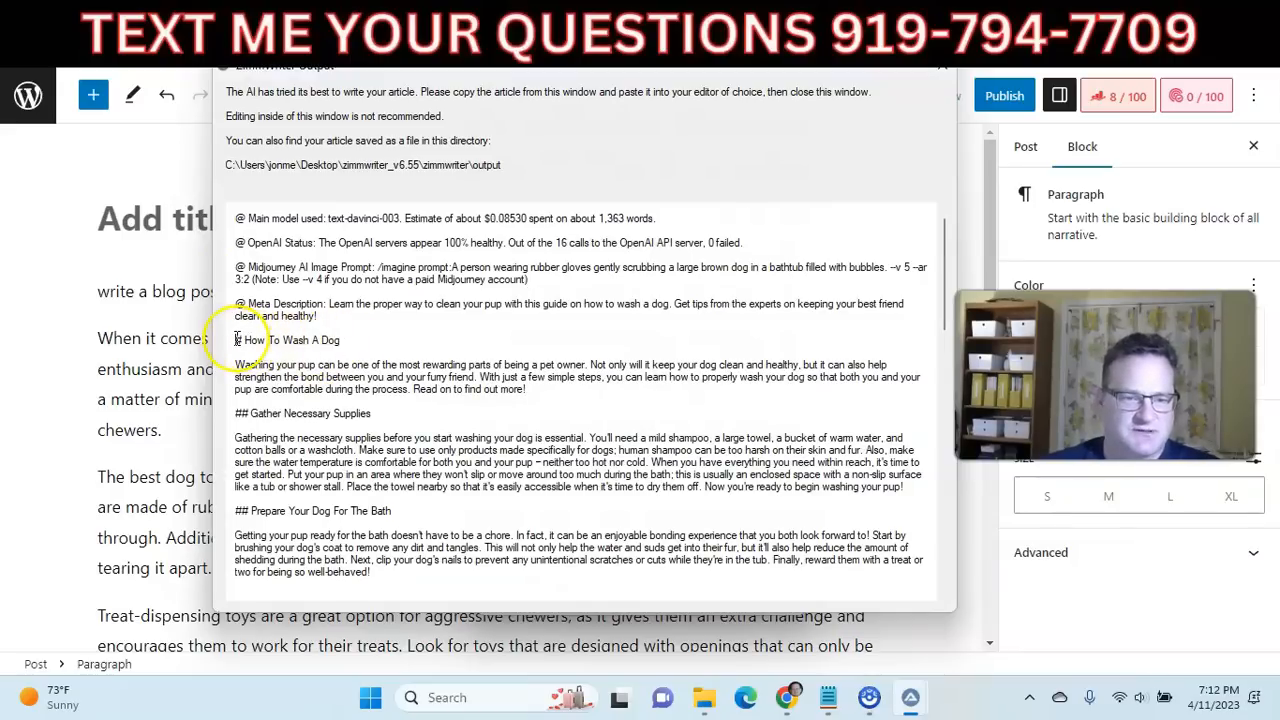
left_click_drag(327, 305, 330, 316)
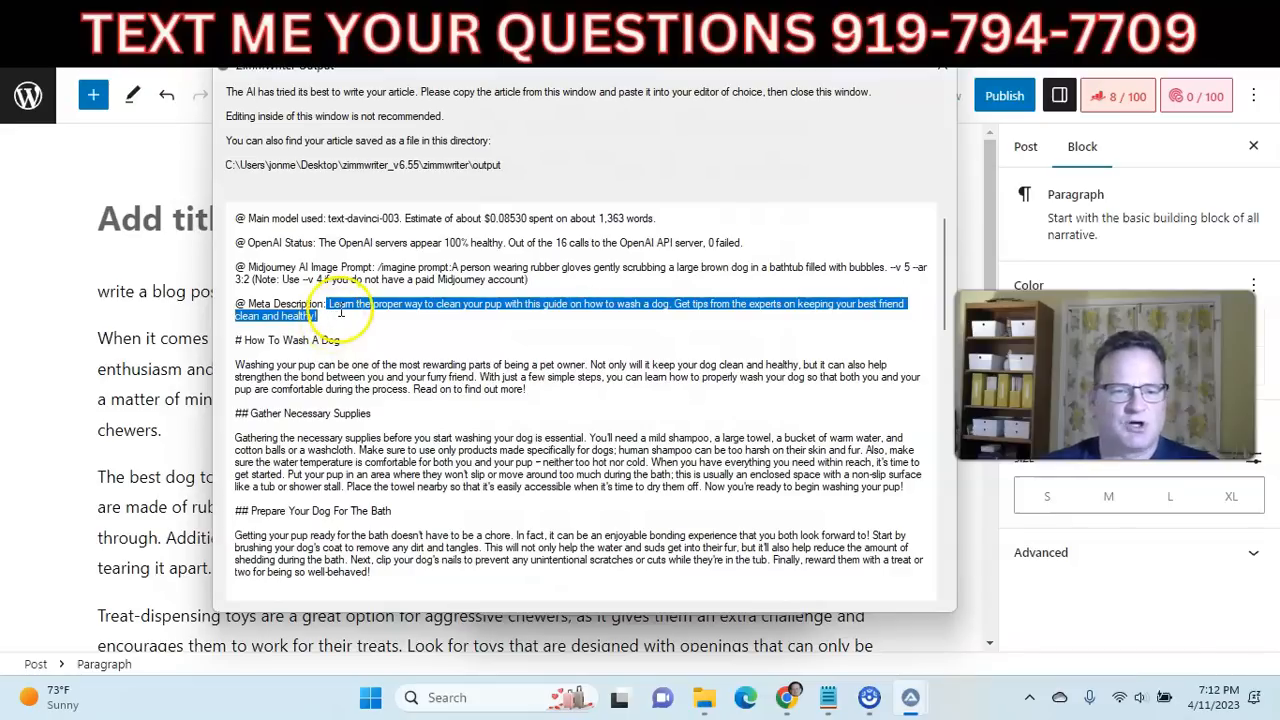
left_click(310, 269)
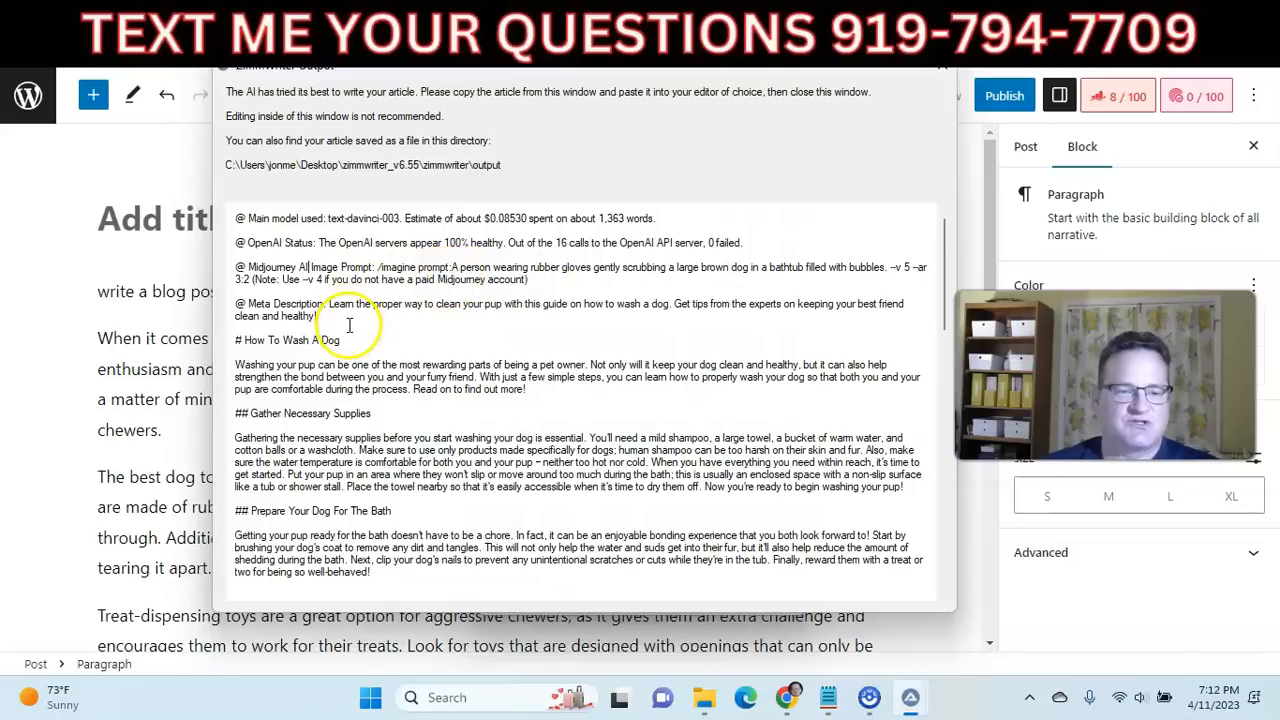
Copy the article text from the "How To Wash A Dog" heading through the end of the conclusion.
scroll(349, 325, "down", 1)
left_click_drag(234, 303, 557, 548)
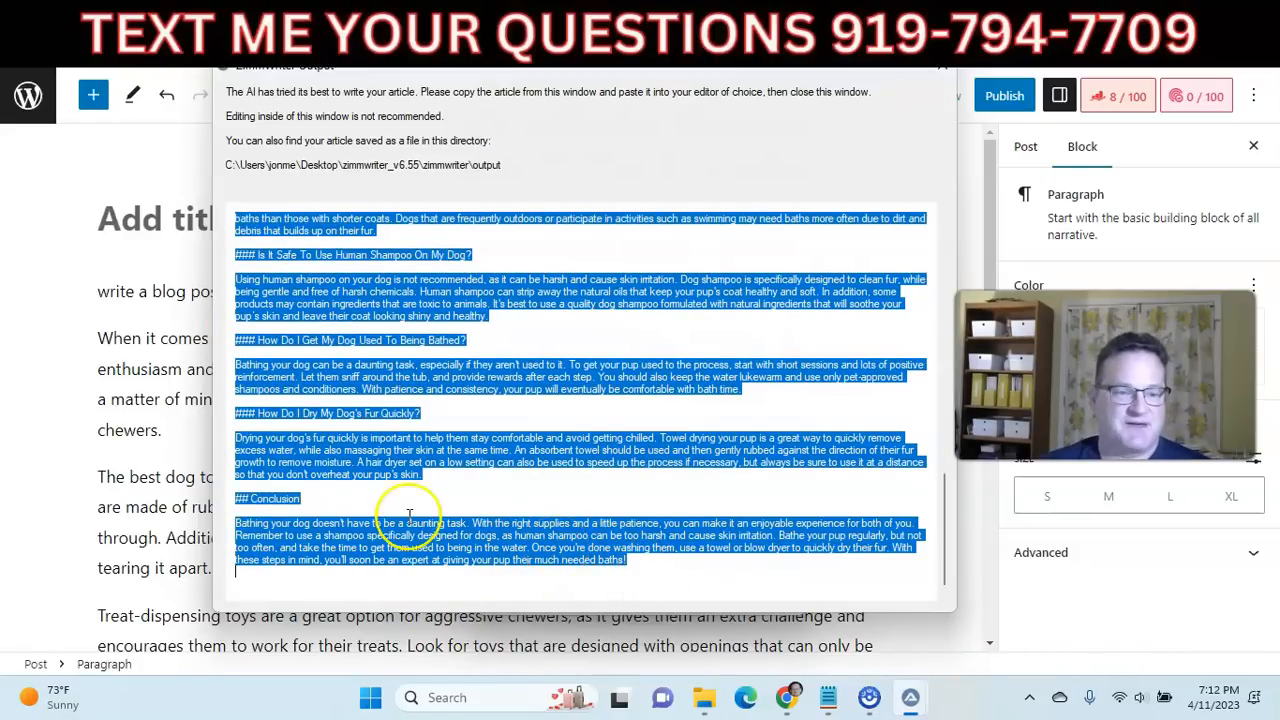
Switch to the WordPress post editor and try to clear the existing dog toy text.
left_click(195, 380)
key("ctrl+a")
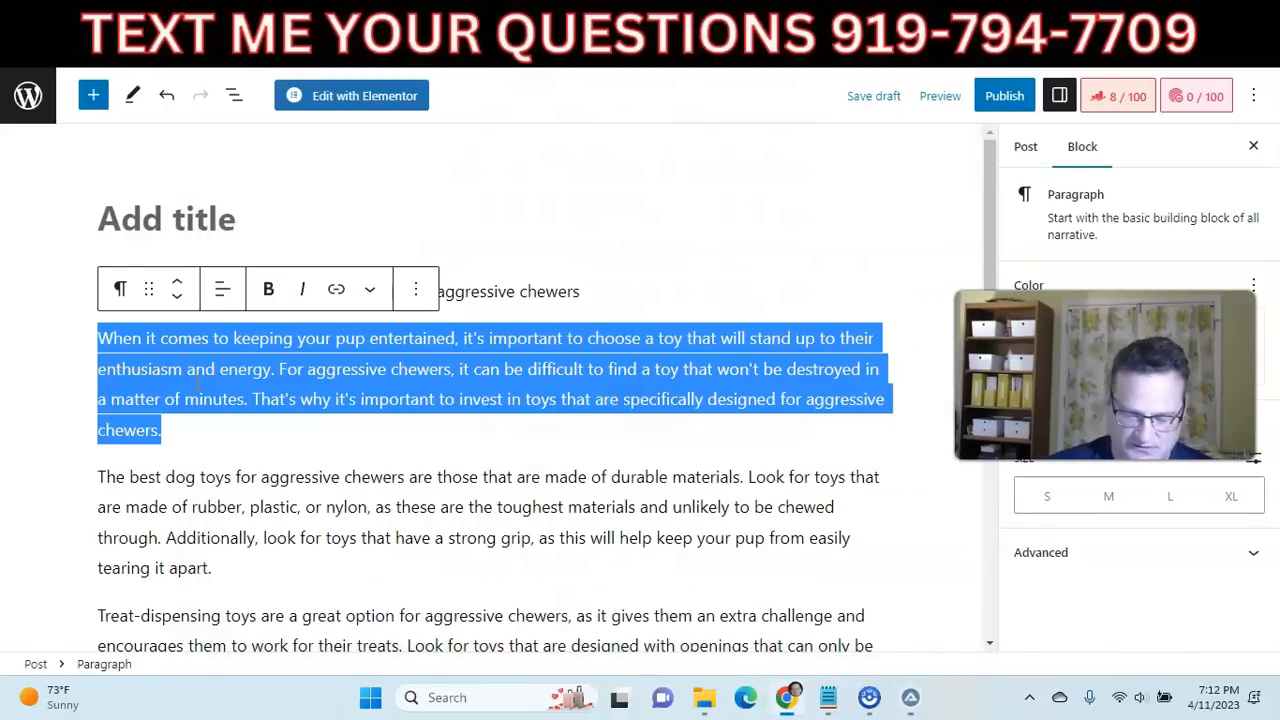
key("BackSpace")
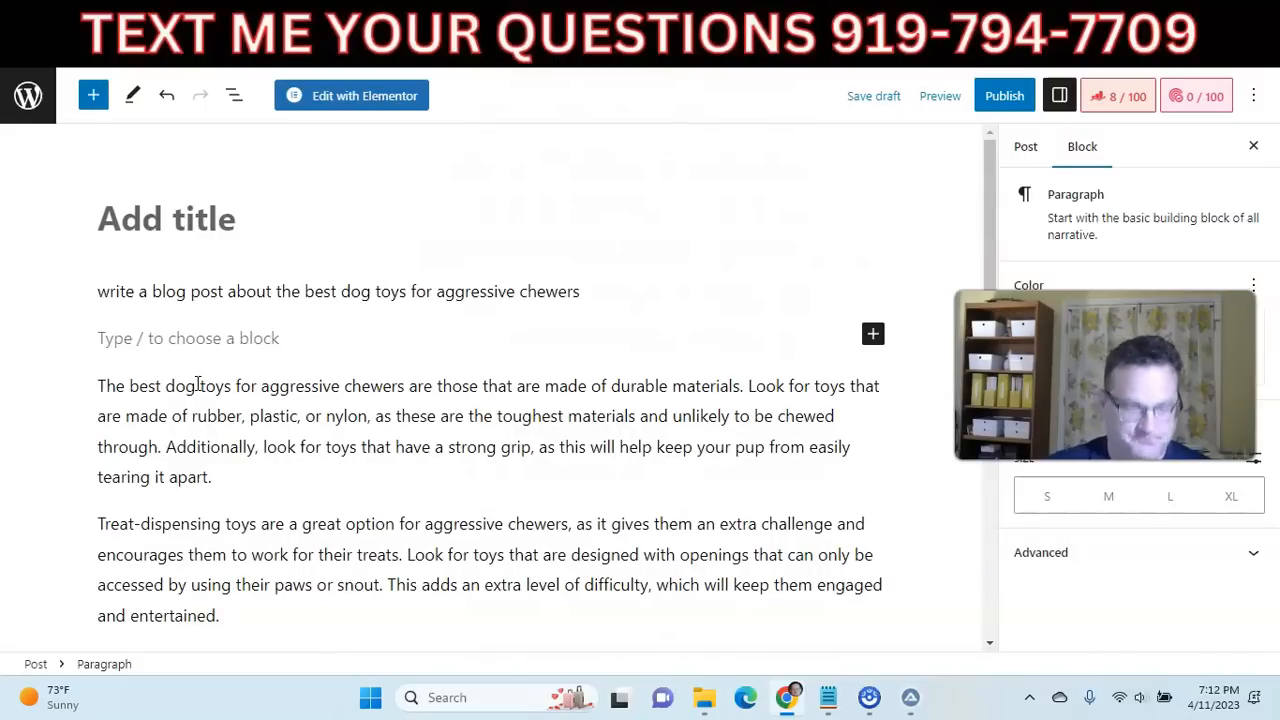
left_click(197, 385)
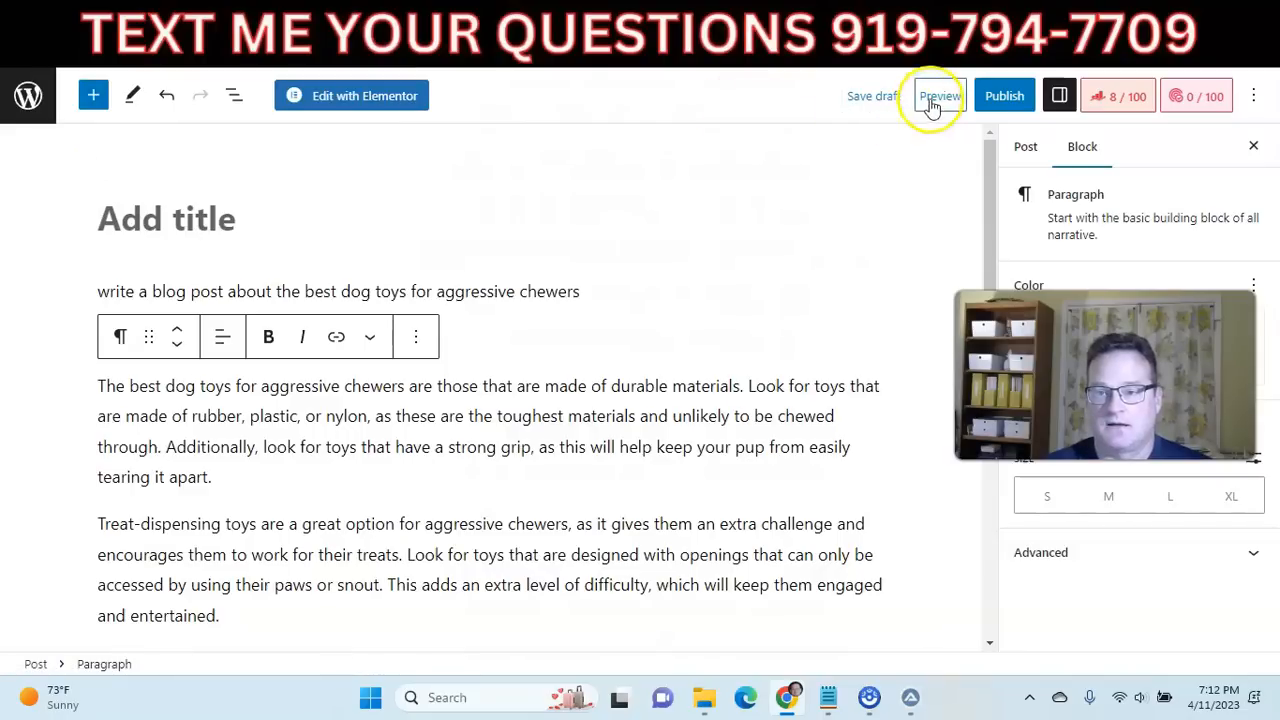
Leave the dog toy post without saving and paste the copied article into the body of a new post.
left_click(28, 95)
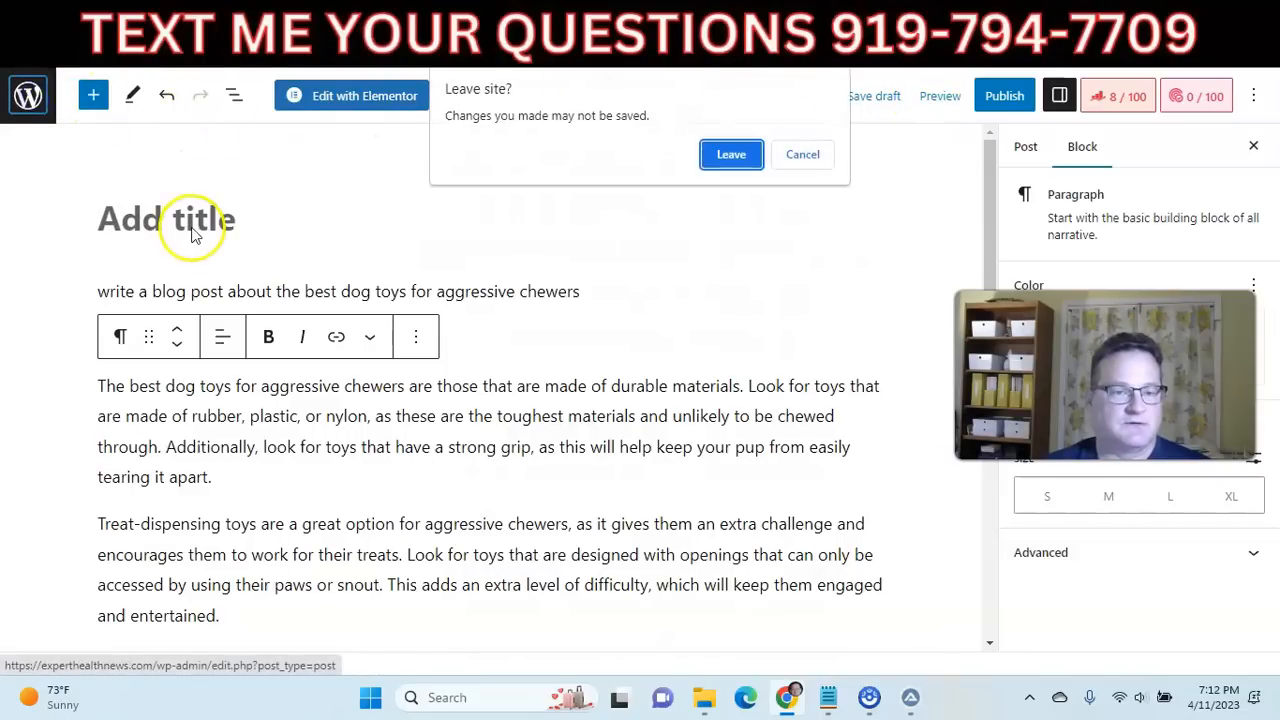
left_click(731, 155)
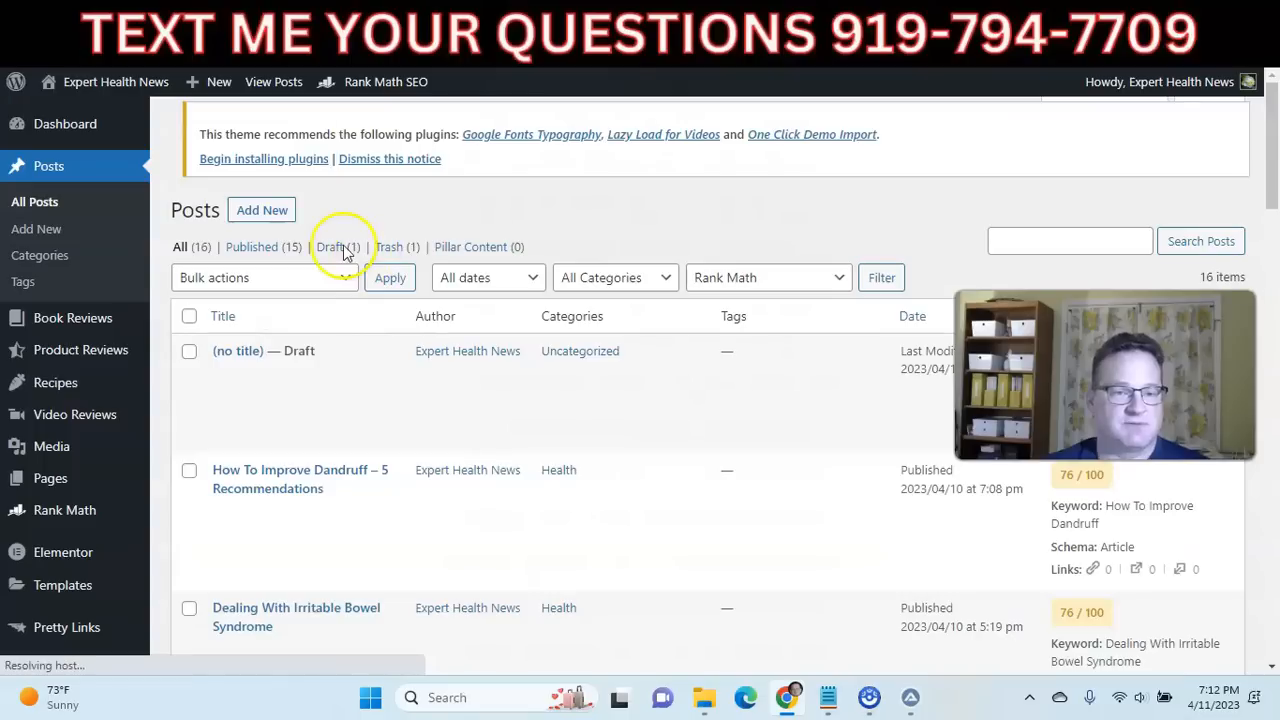
left_click(262, 130)
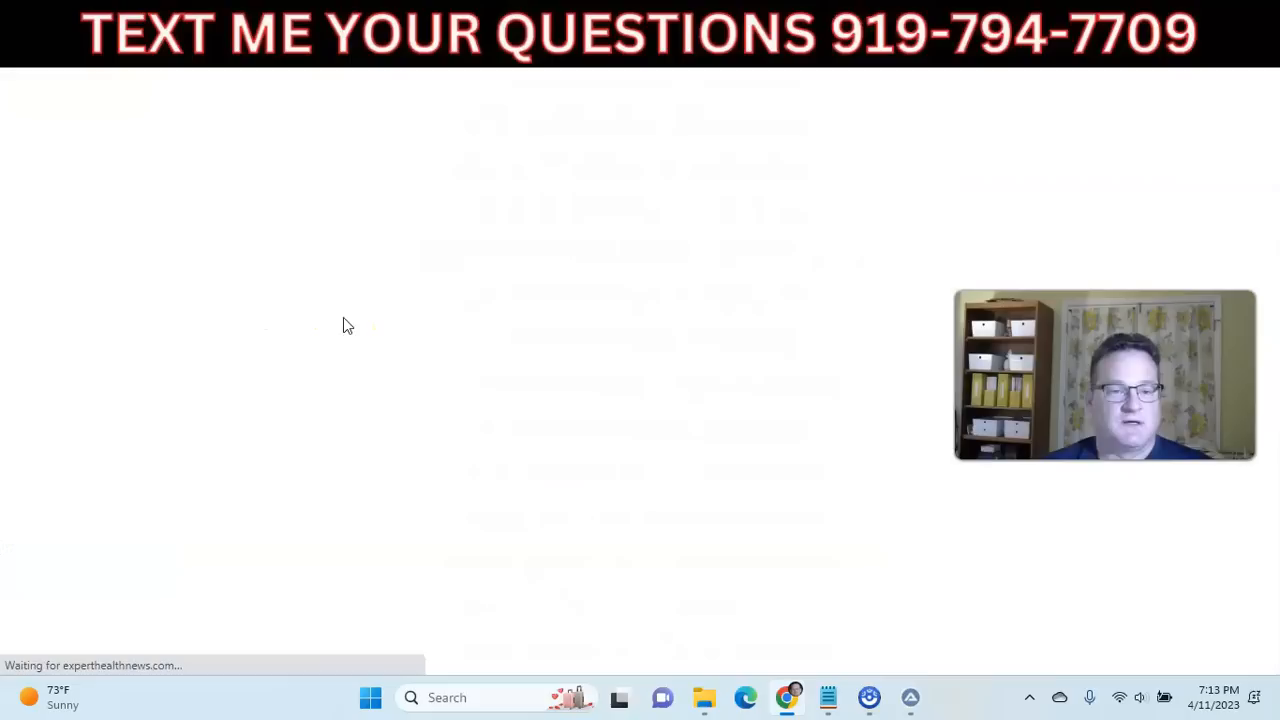
left_click(204, 290)
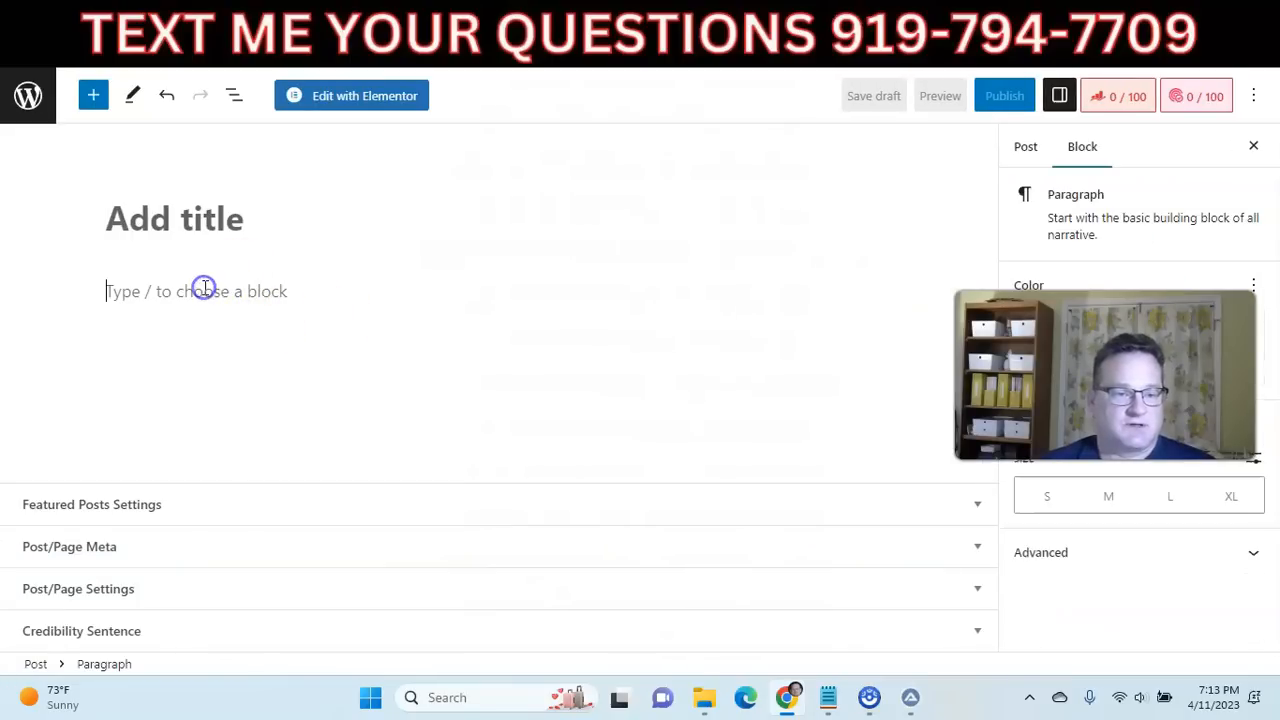
key("ctrl+v")
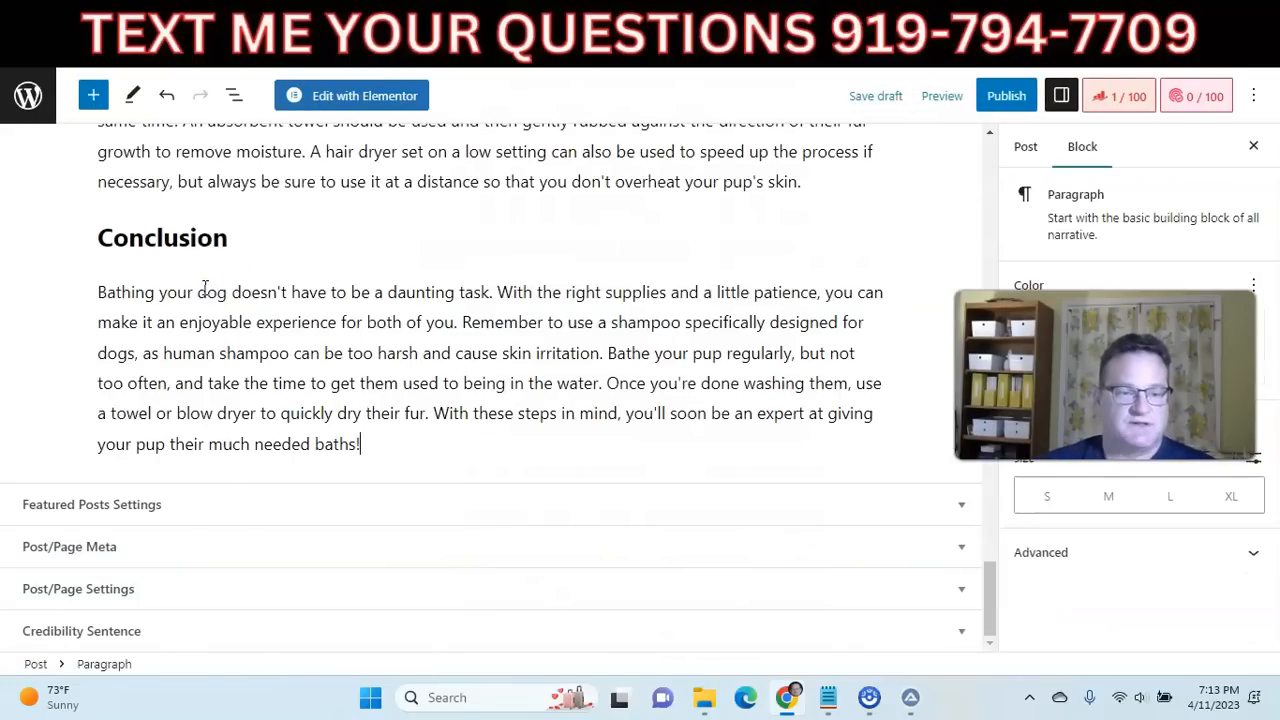
Review the pasted article's headings, sections and frequently asked questions in the WordPress editor.
scroll(290, 298, "up", 3)
scroll(274, 297, "up", 10)
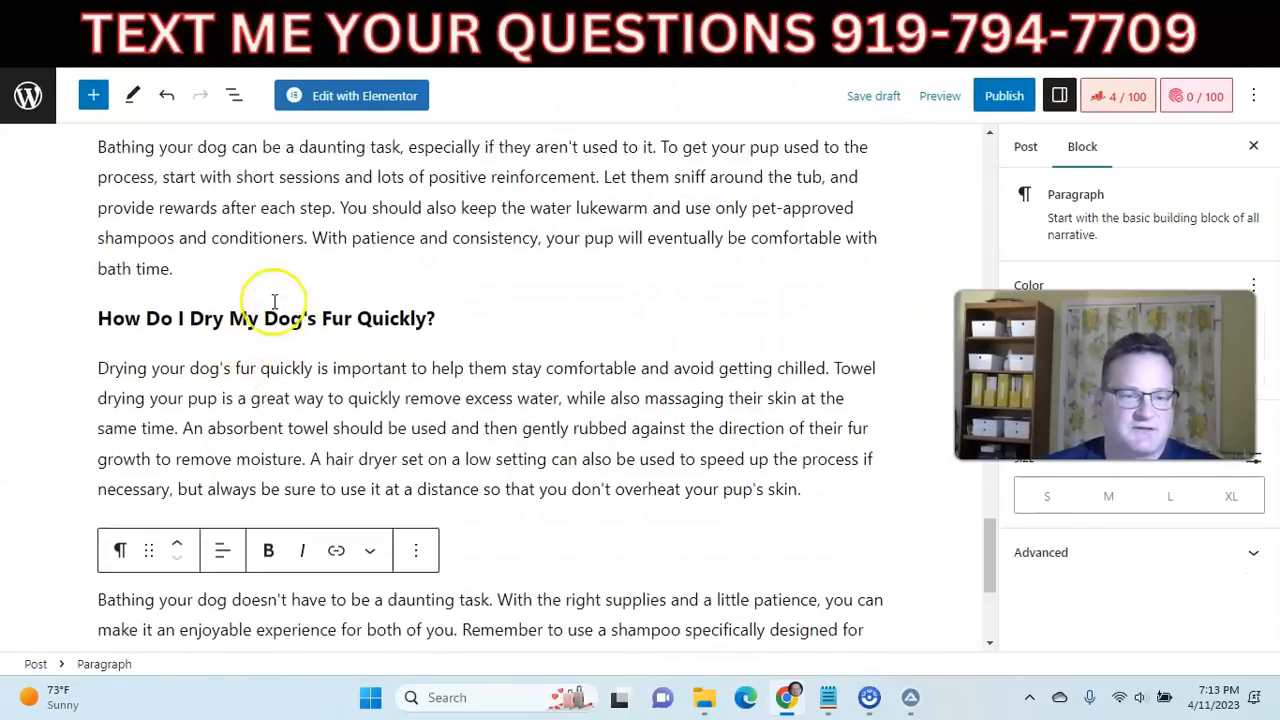
scroll(274, 302, "up", 20)
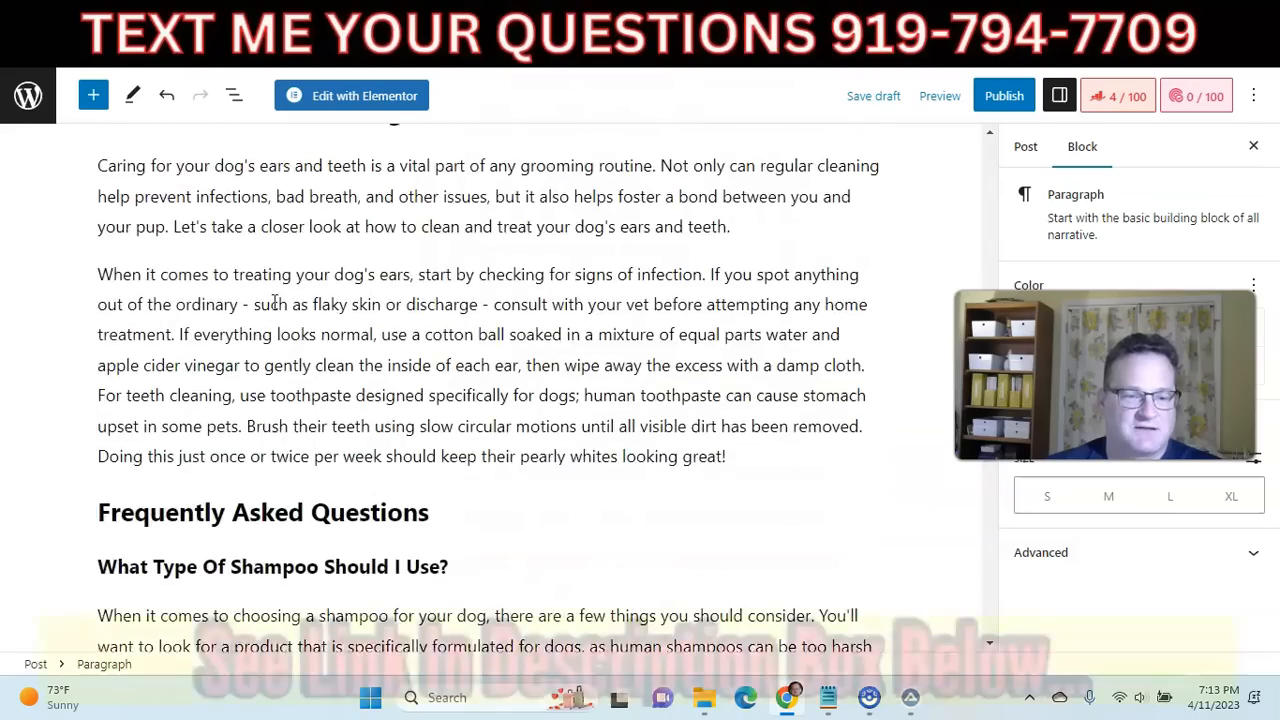
scroll(274, 302, "up", 2)
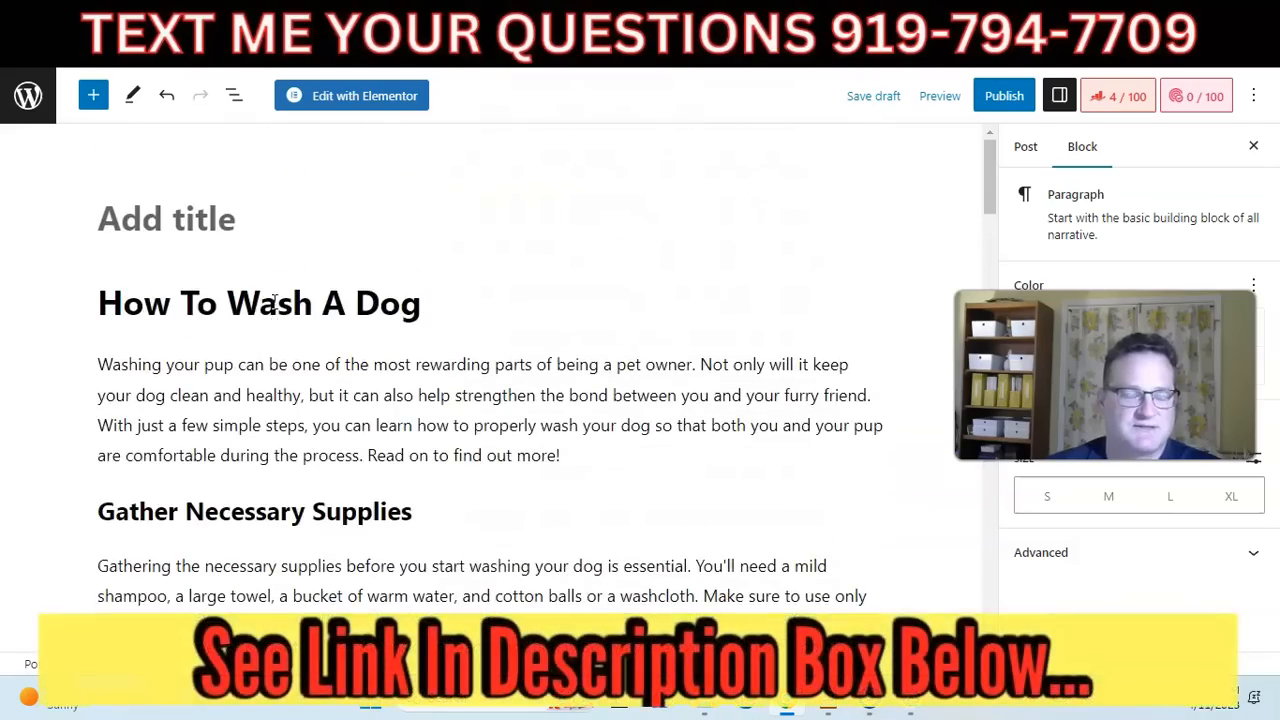
scroll(309, 358, "down", 6)
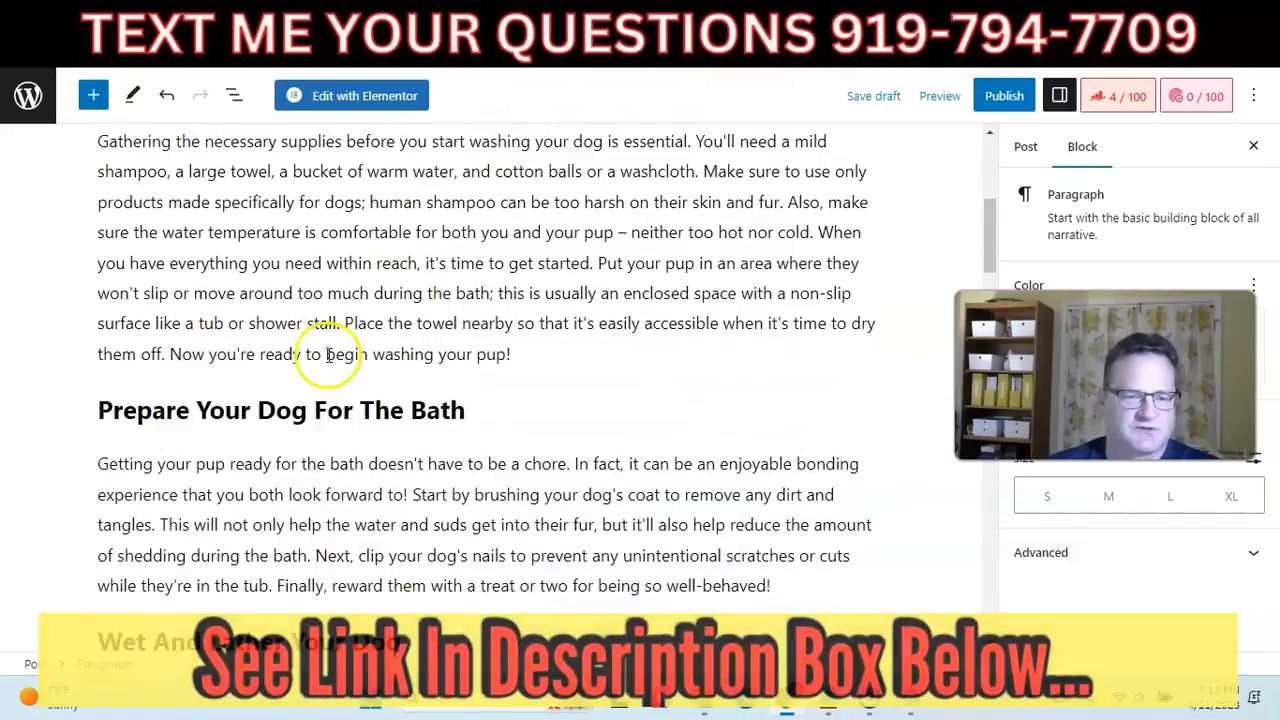
scroll(300, 340, "down", 3)
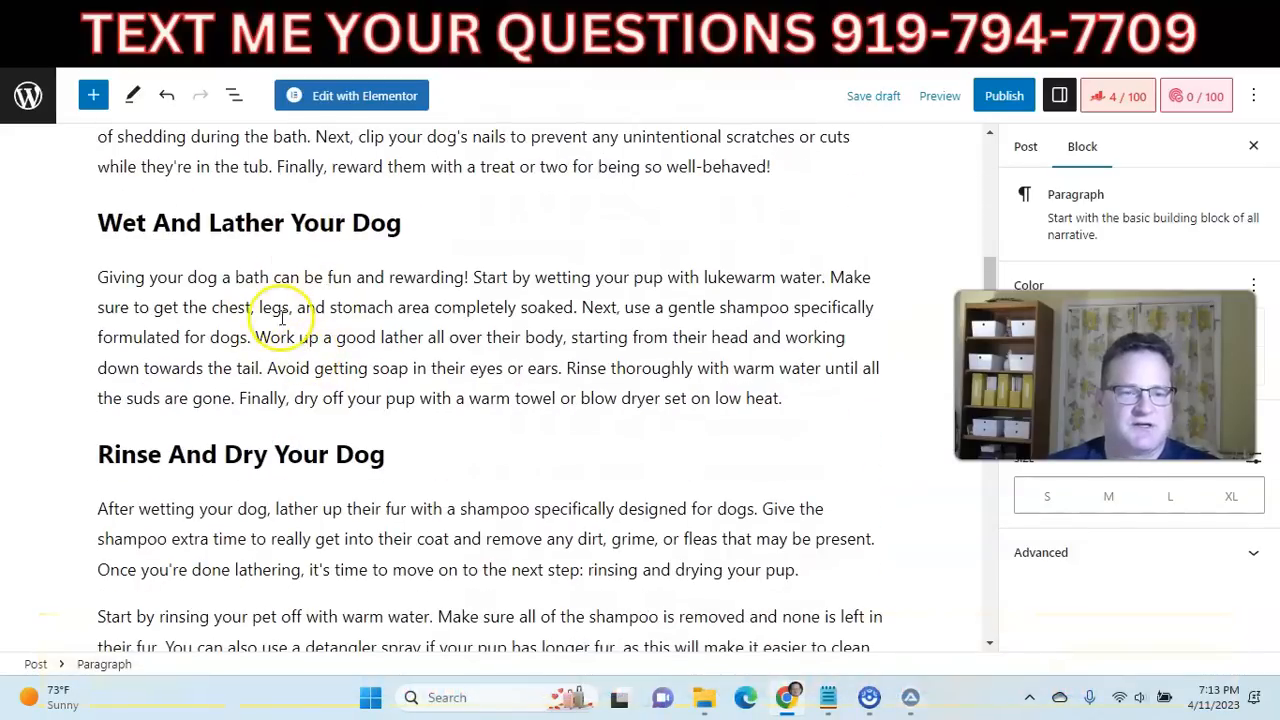
scroll(306, 336, "down", 10)
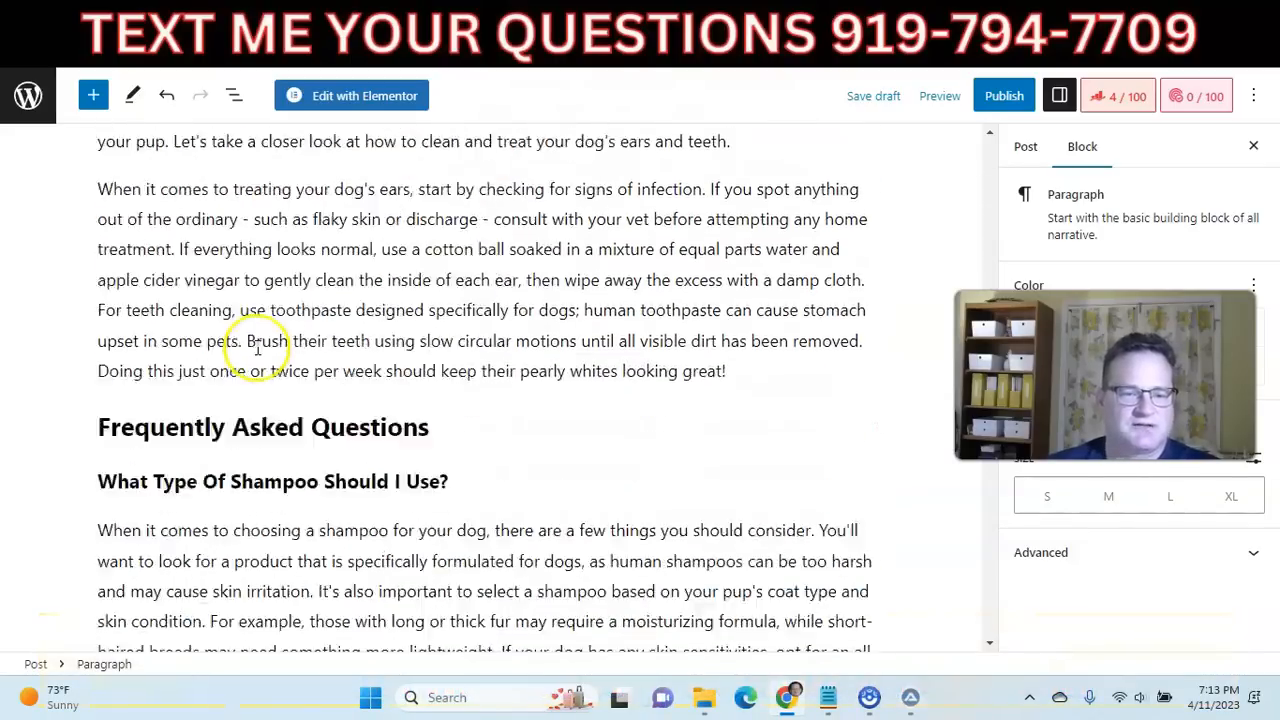
scroll(261, 348, "down", 8)
scroll(266, 328, "up", 11)
scroll(266, 328, "up", 20)
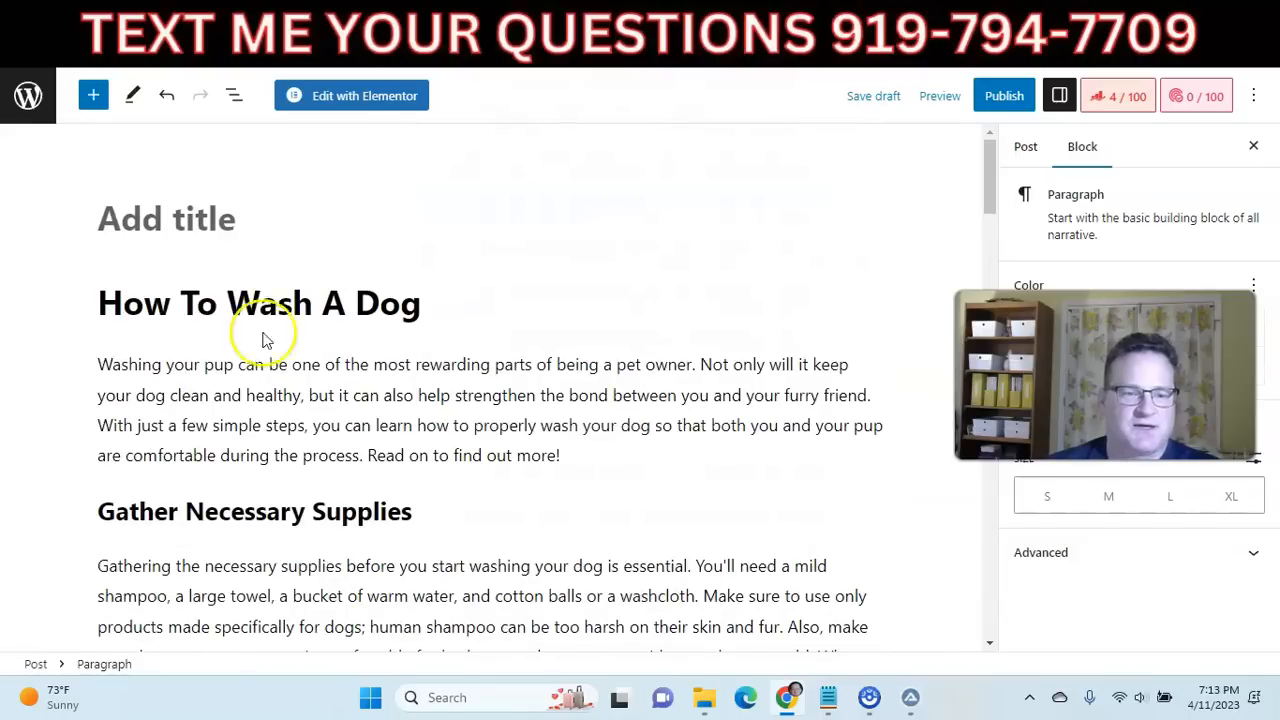
Insert a Table of Contents by Rank Math block between the introduction and the "Gather Necessary Supplies" heading, and review the post.
scroll(470, 395, "down", 1)
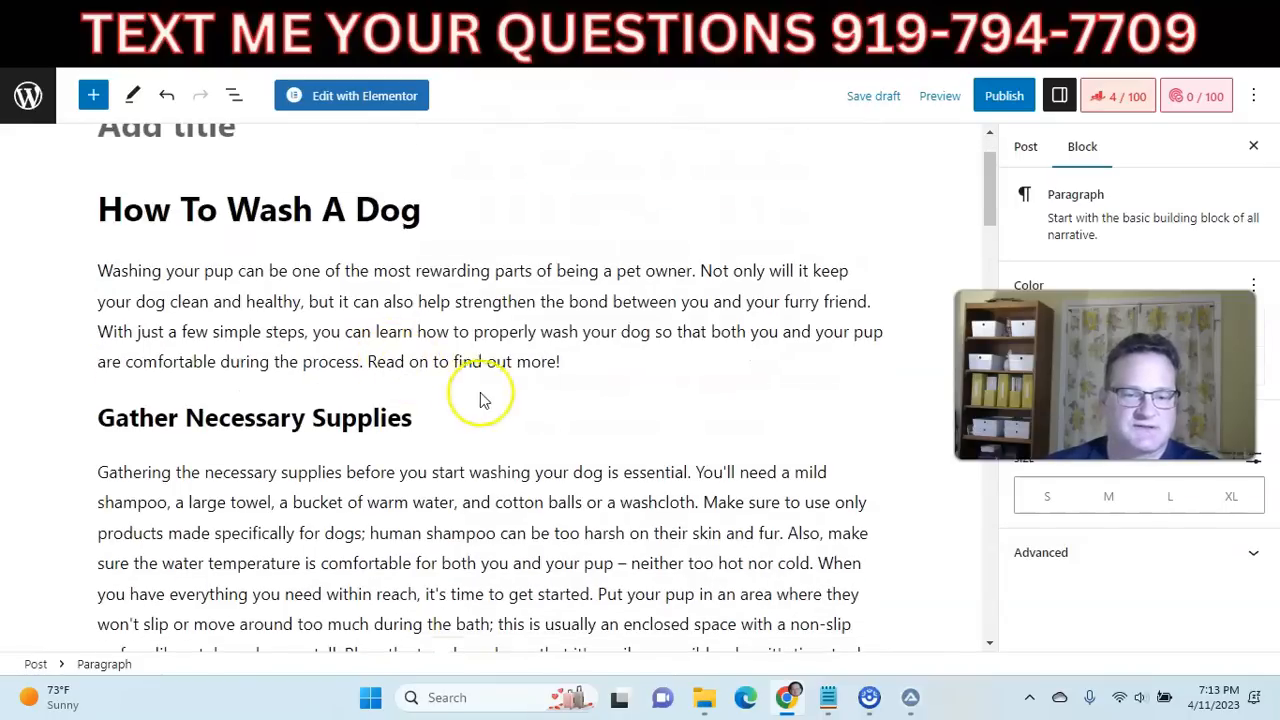
left_click(580, 361)
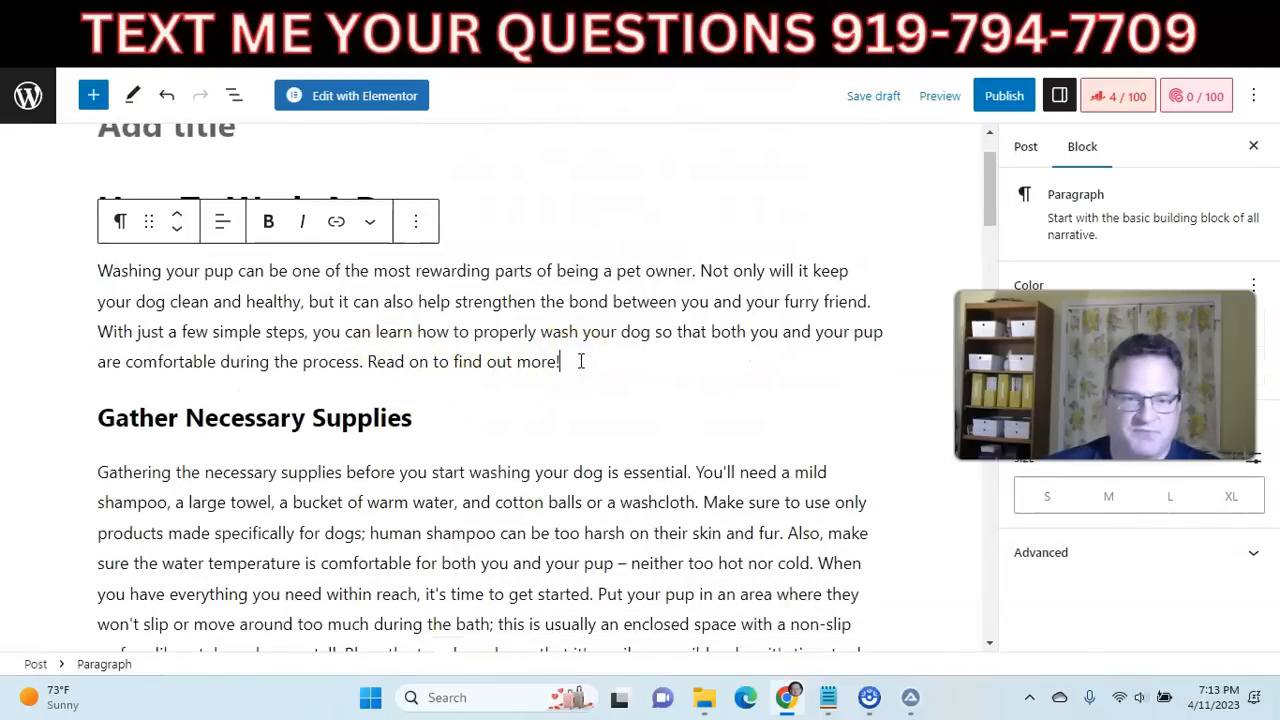
key("Return")
scroll(334, 266, "down", 1)
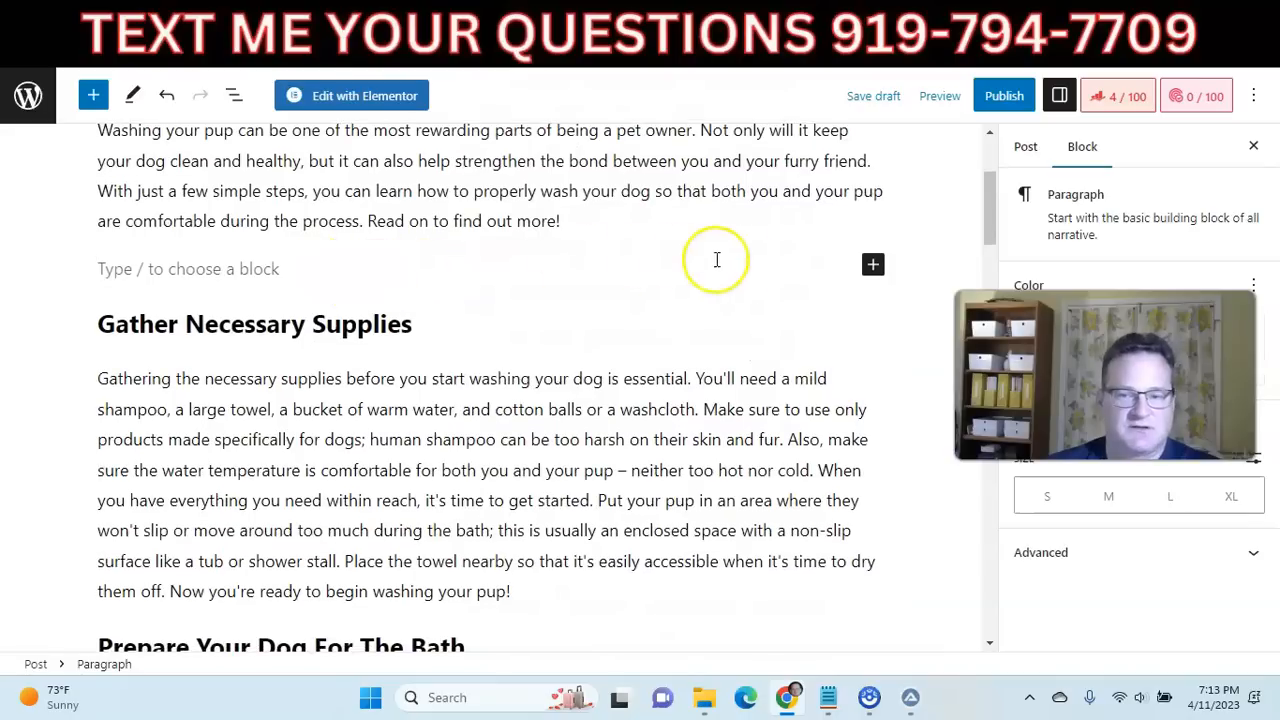
left_click(873, 264)
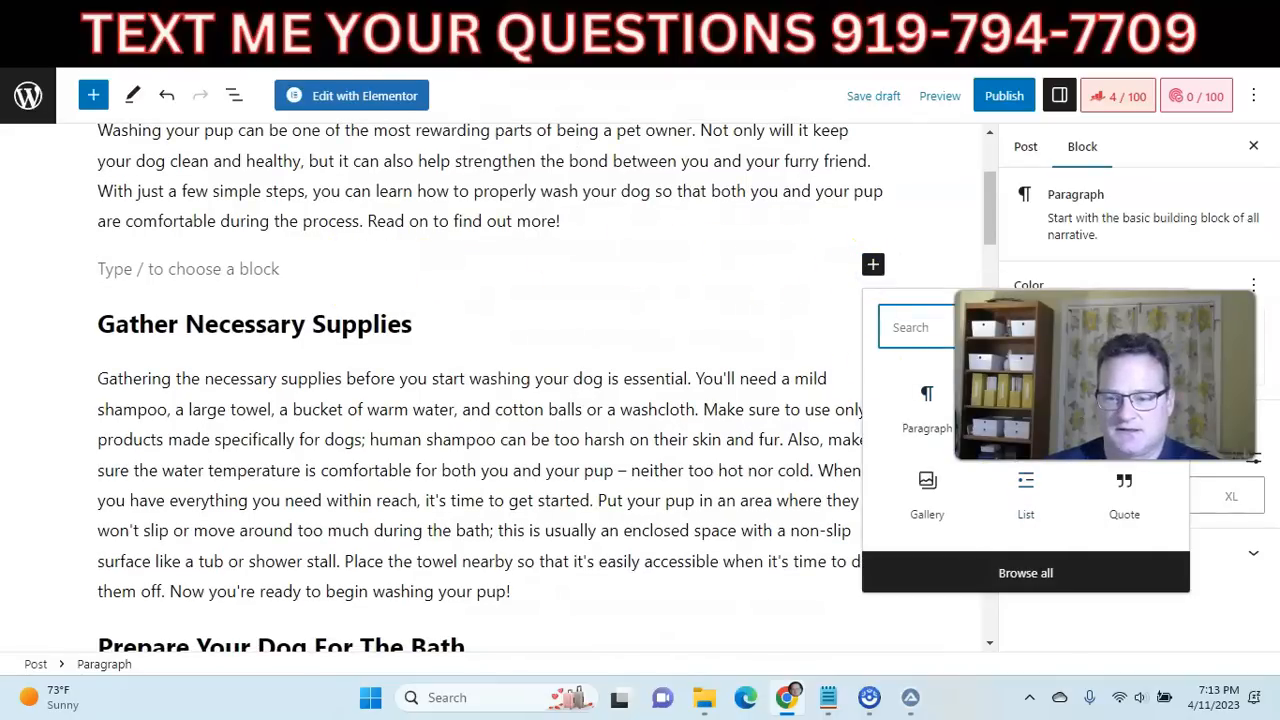
left_click(1050, 420)
left_click_drag(1050, 420, 1041, 232)
left_click(948, 326)
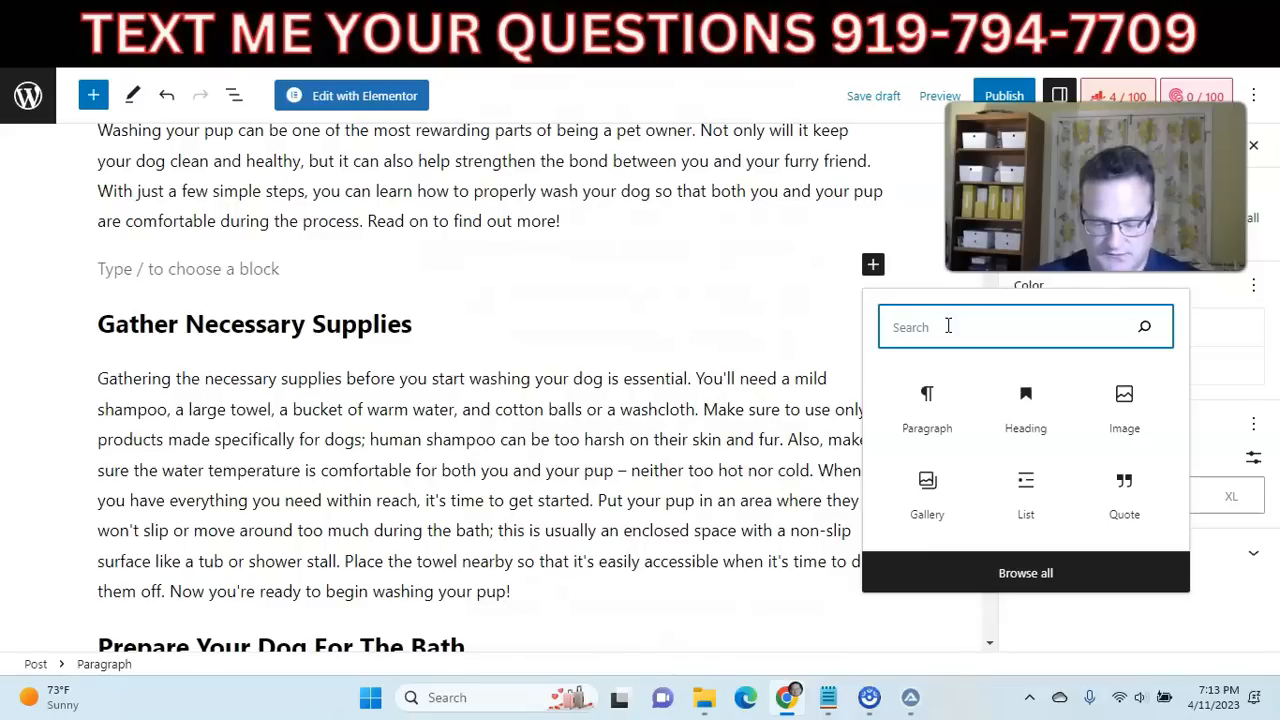
type("table")
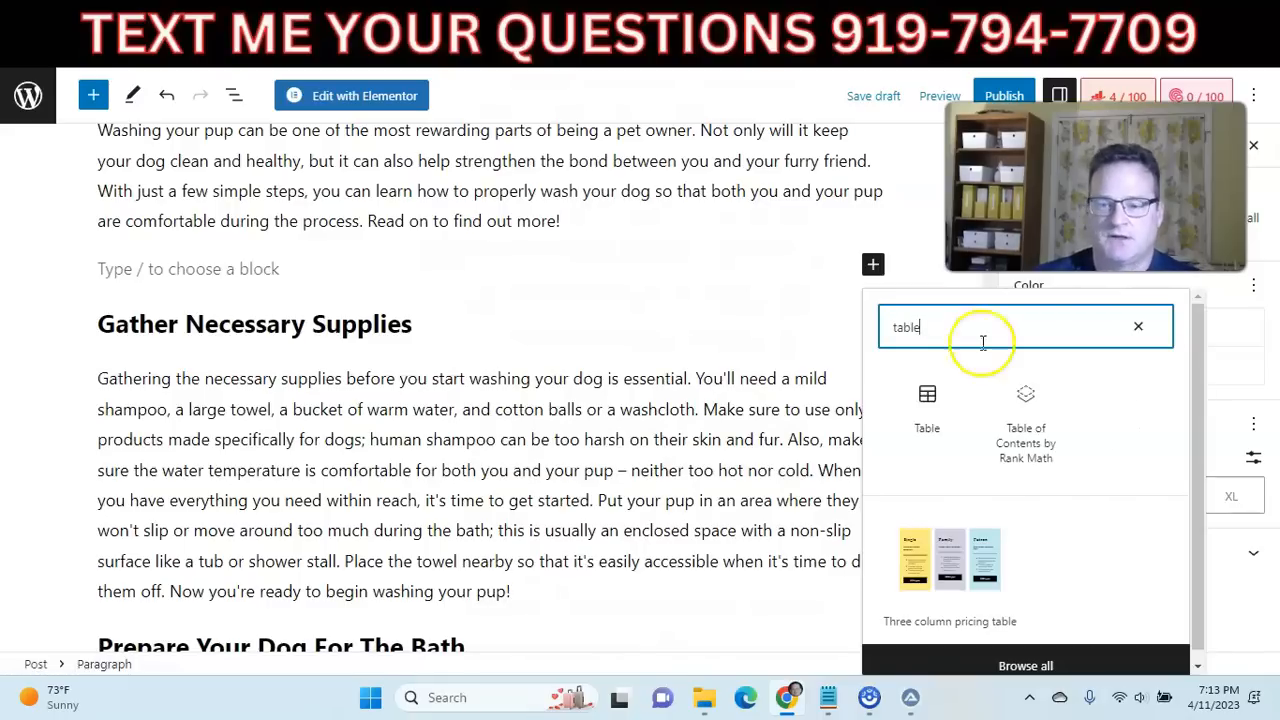
left_click(1028, 405)
left_click(540, 171)
scroll(380, 228, "down", 6)
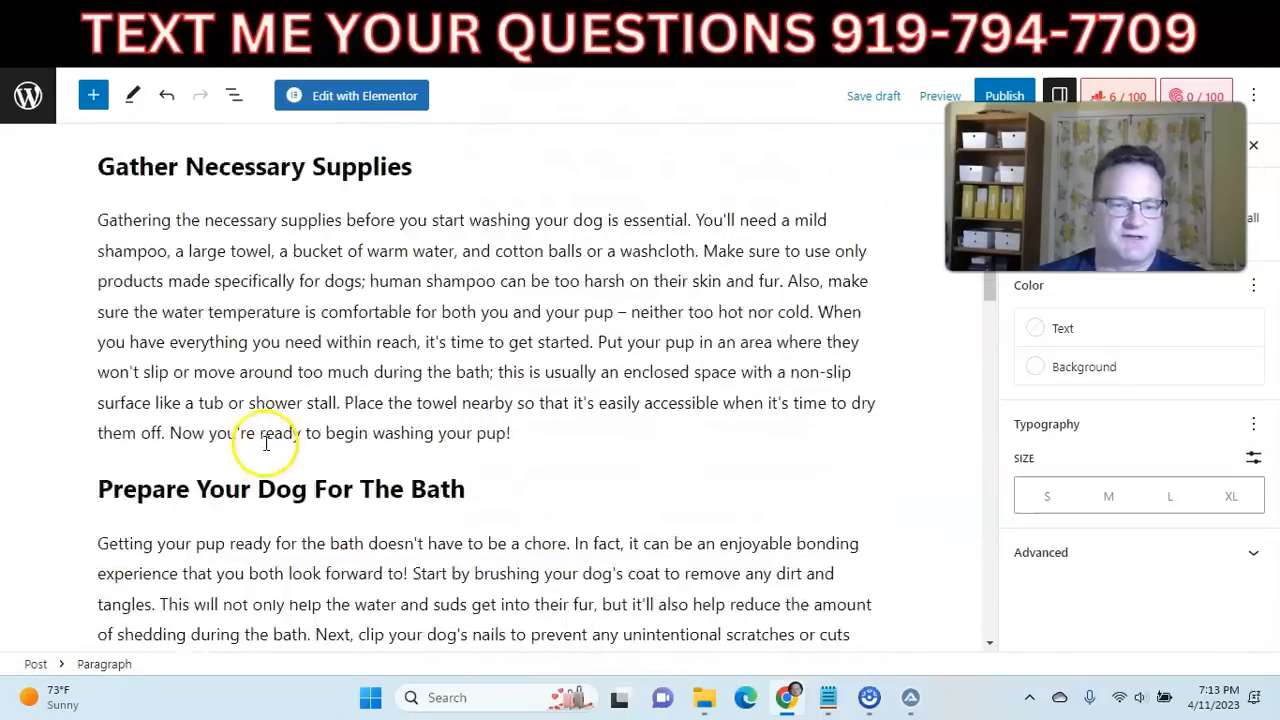
scroll(263, 428, "up", 8)
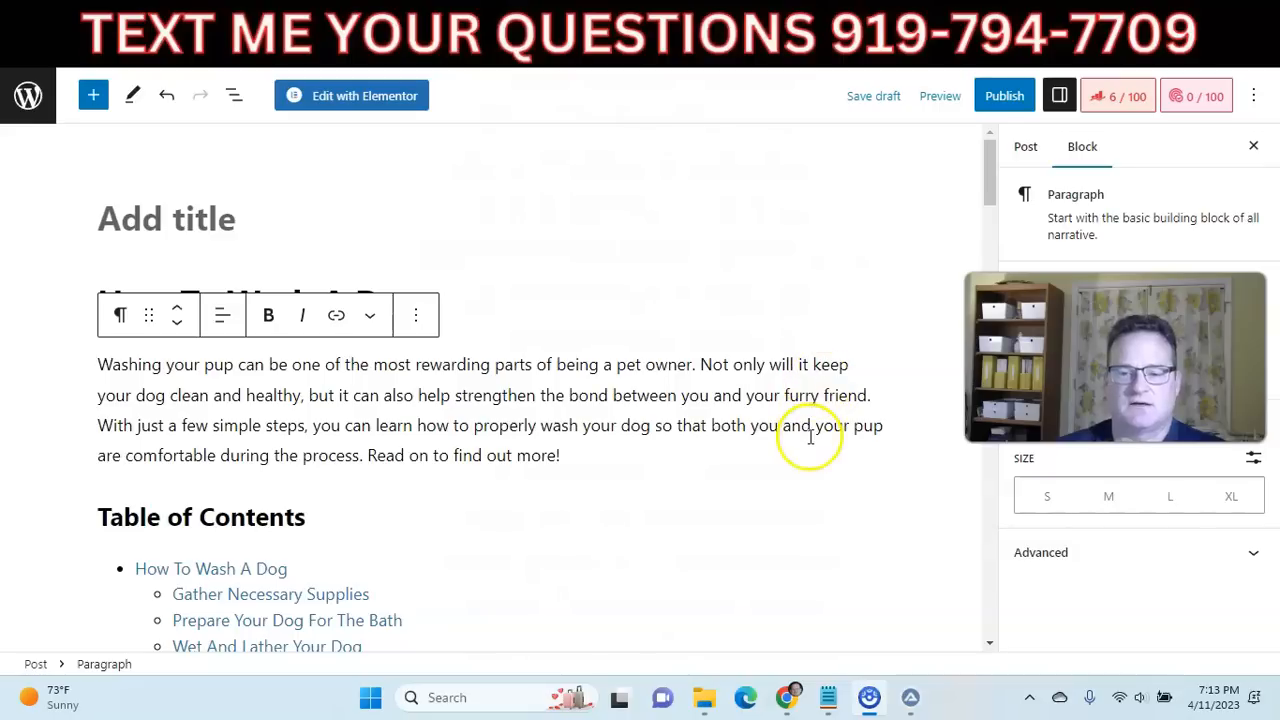
Close the ZimmWriter article output window and bring up the ZimmWriter main menu.
mouse_move(909, 697)
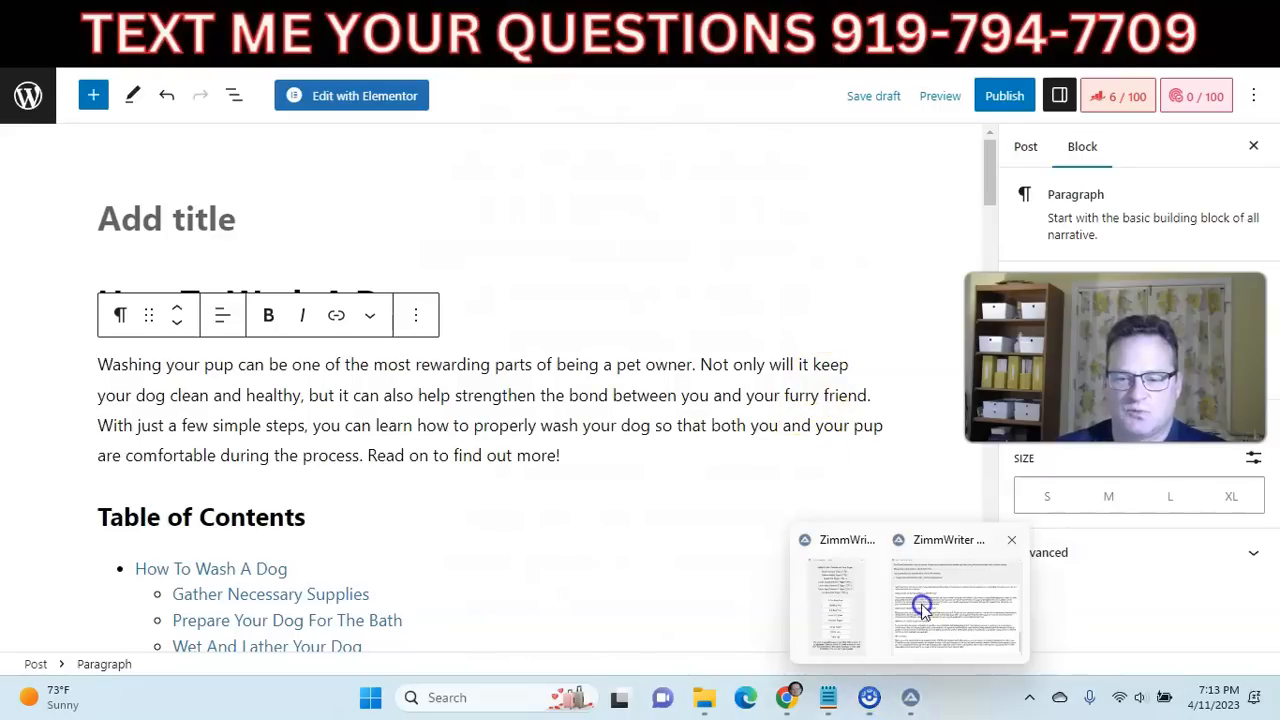
left_click(1008, 540)
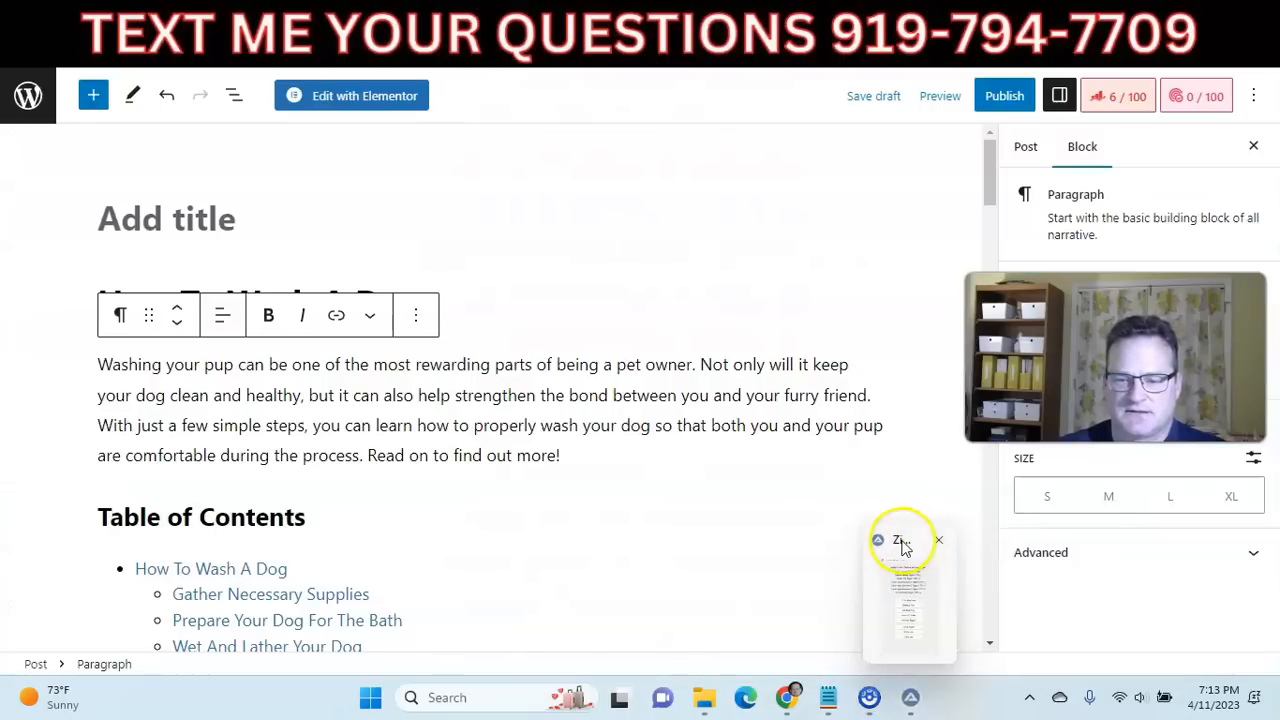
left_click(903, 543)
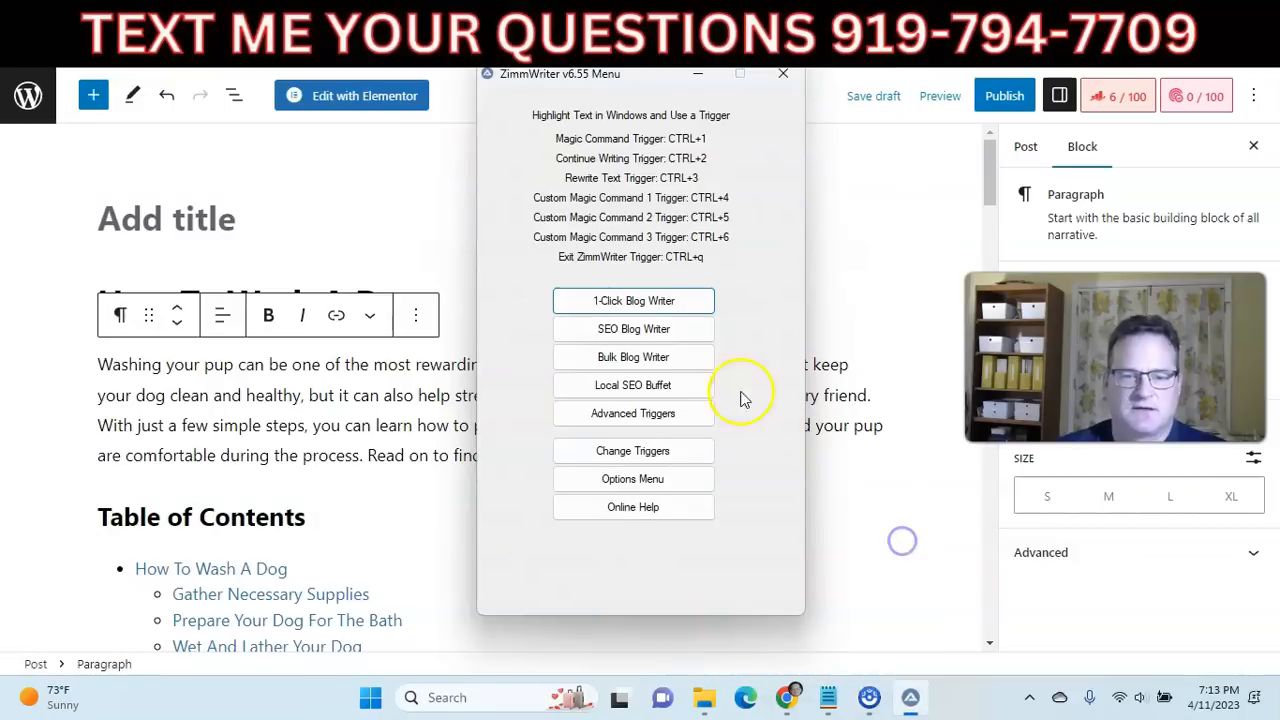
Open the SEO Blog Writer for the title "how to wash a dog" and generate 7 H2 subheadings using only AI.
left_click(620, 335)
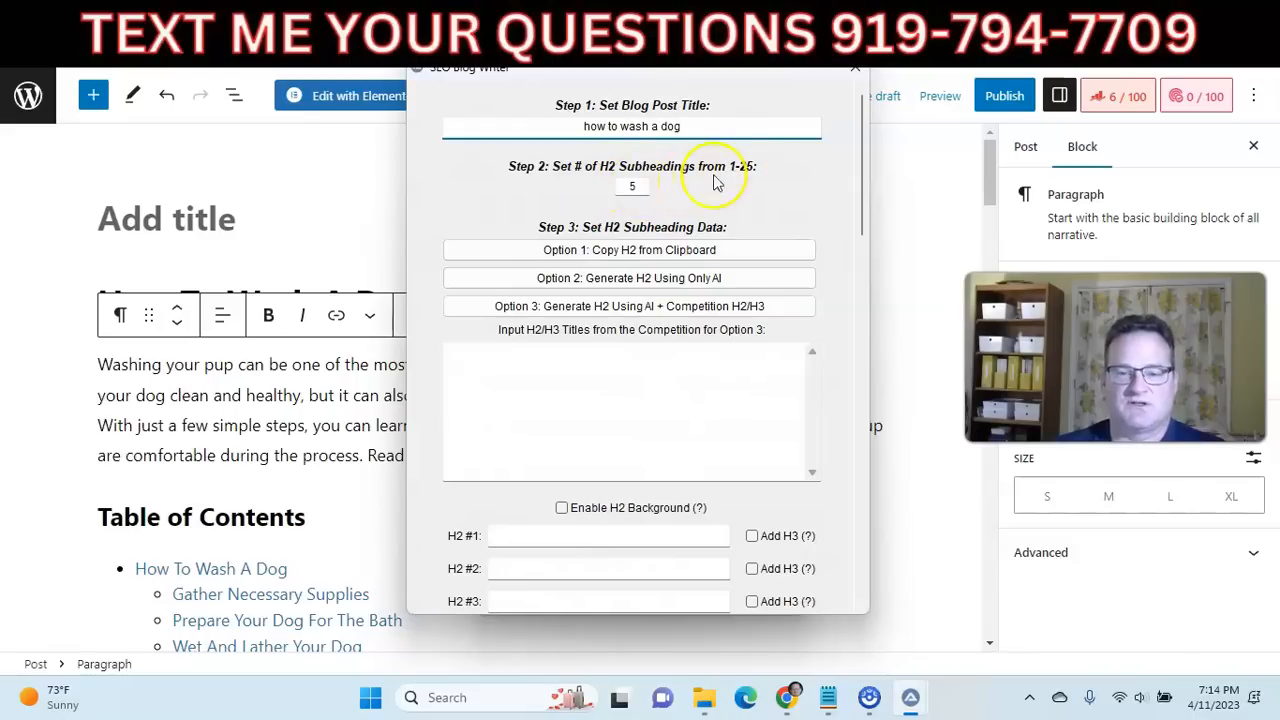
double_click(628, 188)
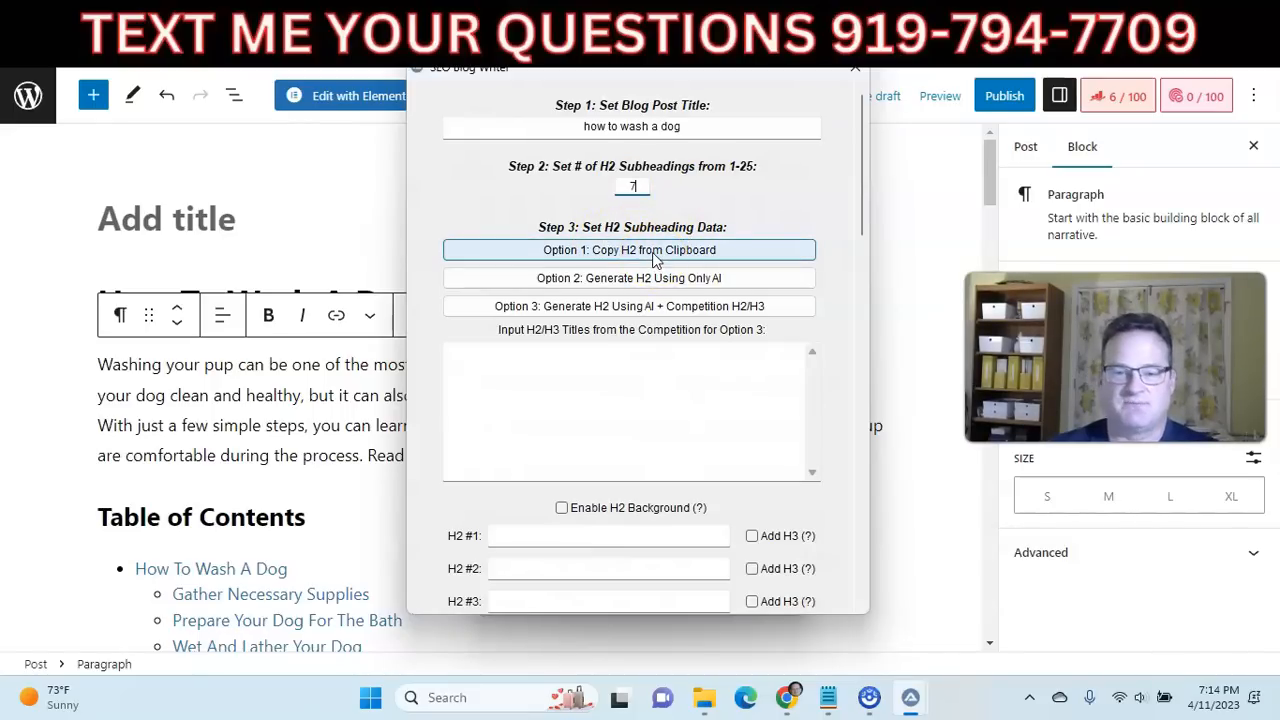
left_click(614, 284)
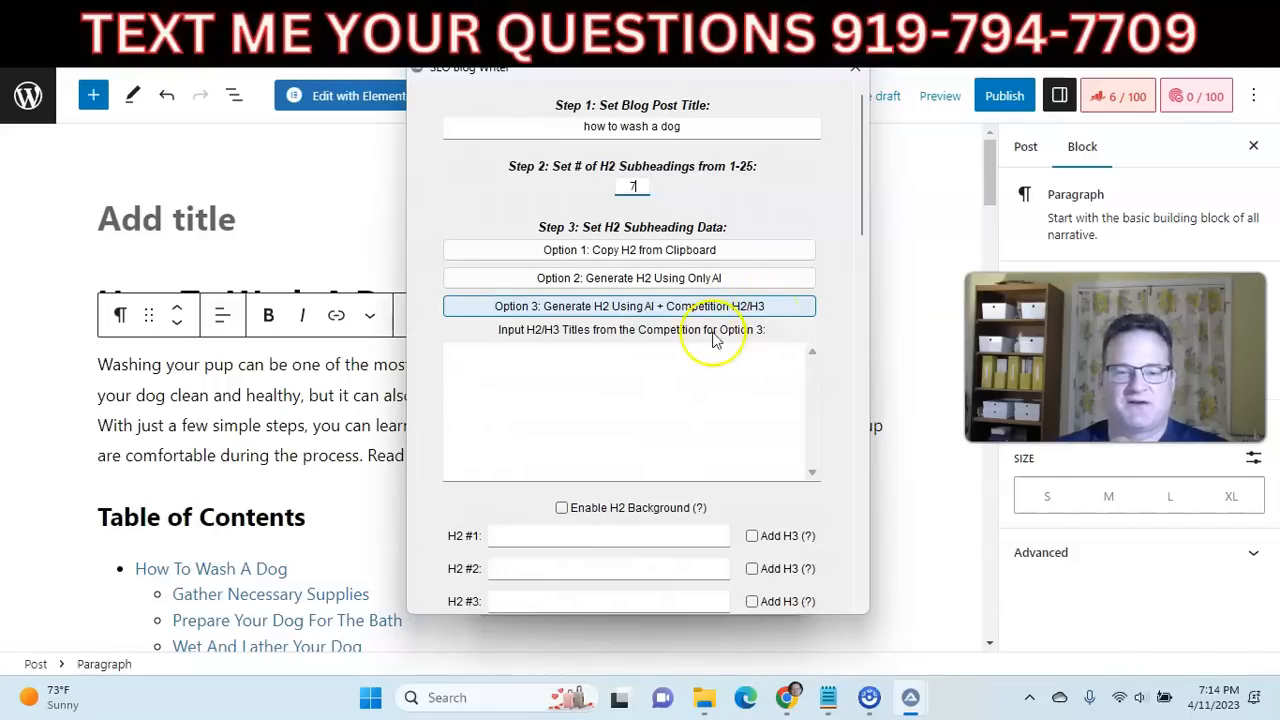
left_click(614, 281)
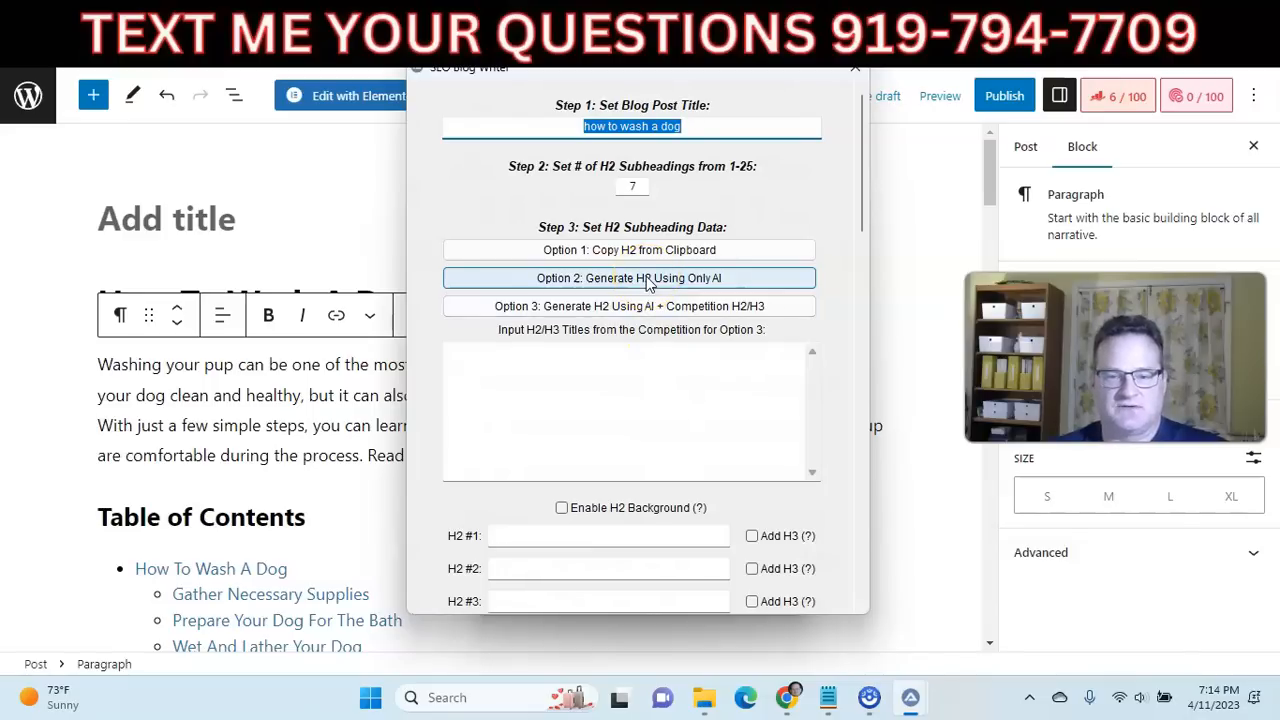
left_click(648, 280)
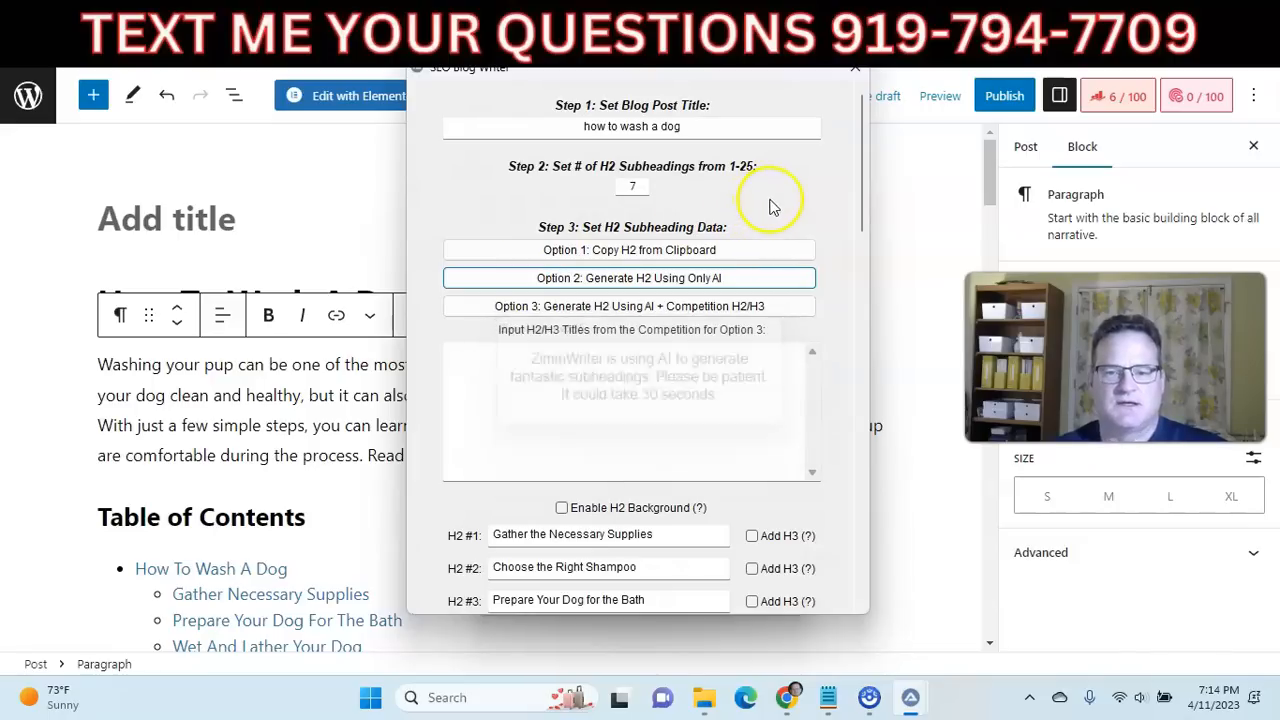
Add H3 subheadings to the "Choose the Right Shampoo" and "Dry and Brush Your Dog" sections.
scroll(808, 300, "down", 2)
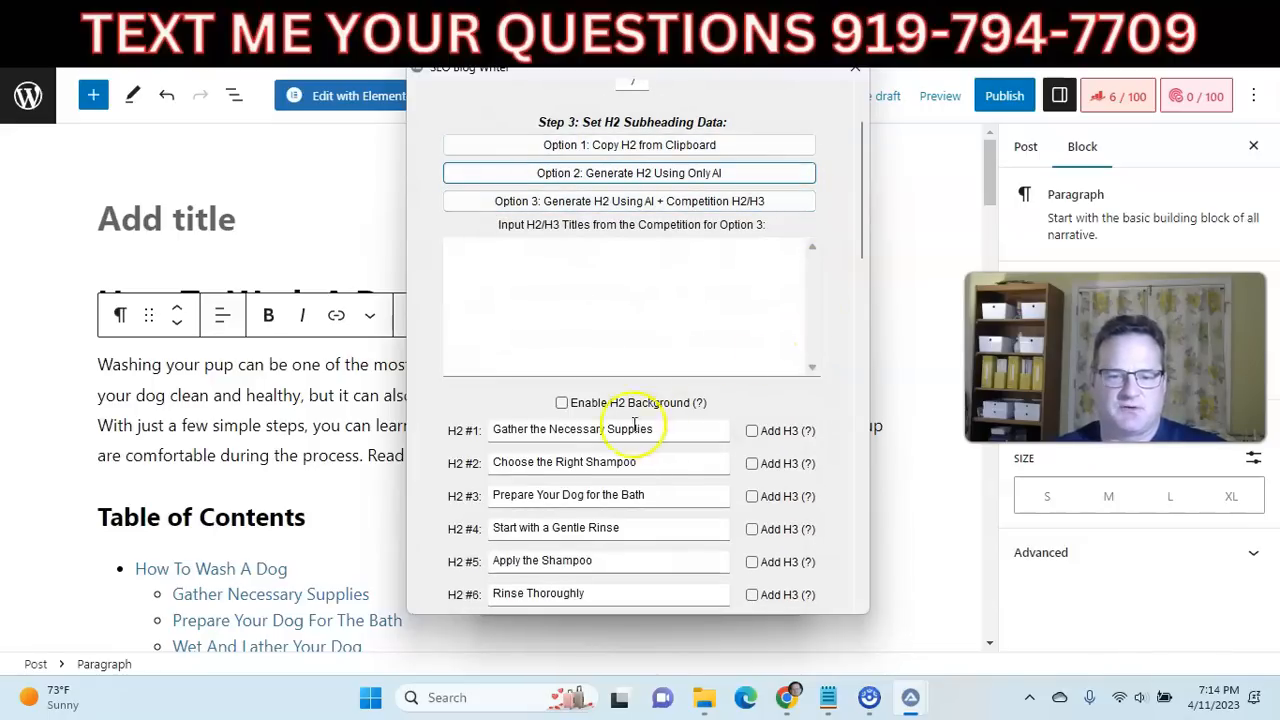
scroll(683, 463, "down", 4)
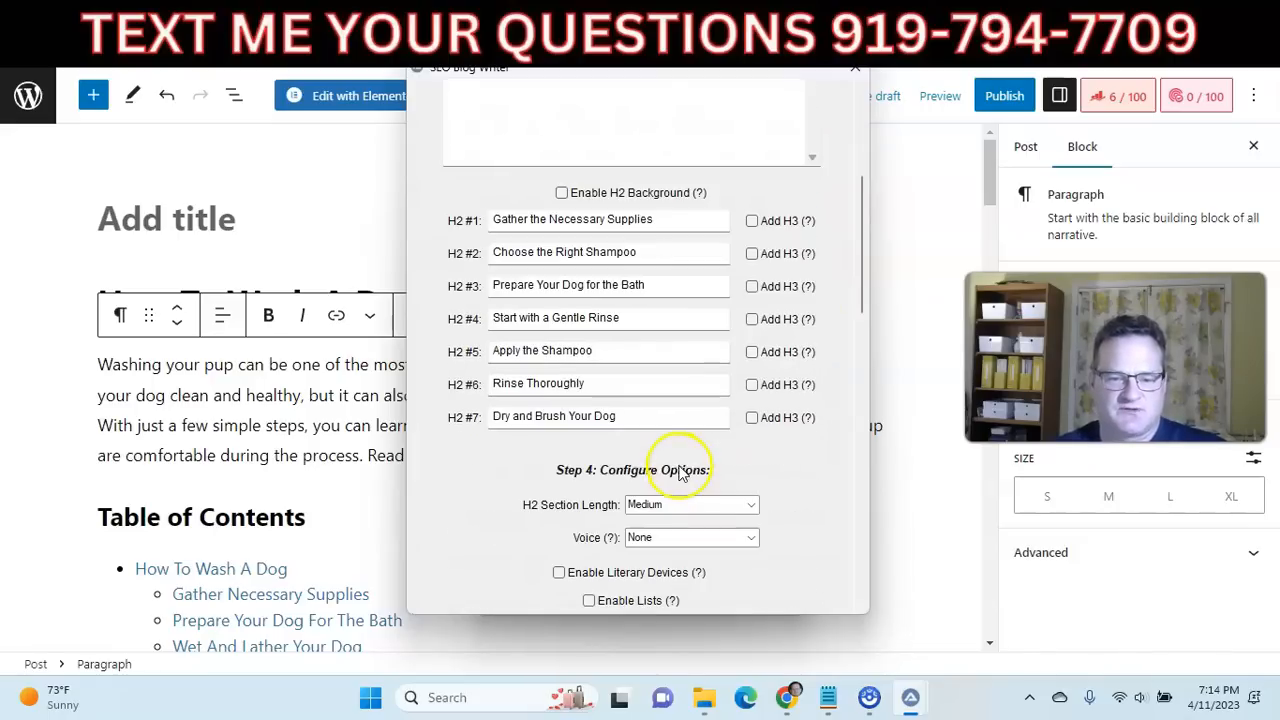
left_click(752, 255)
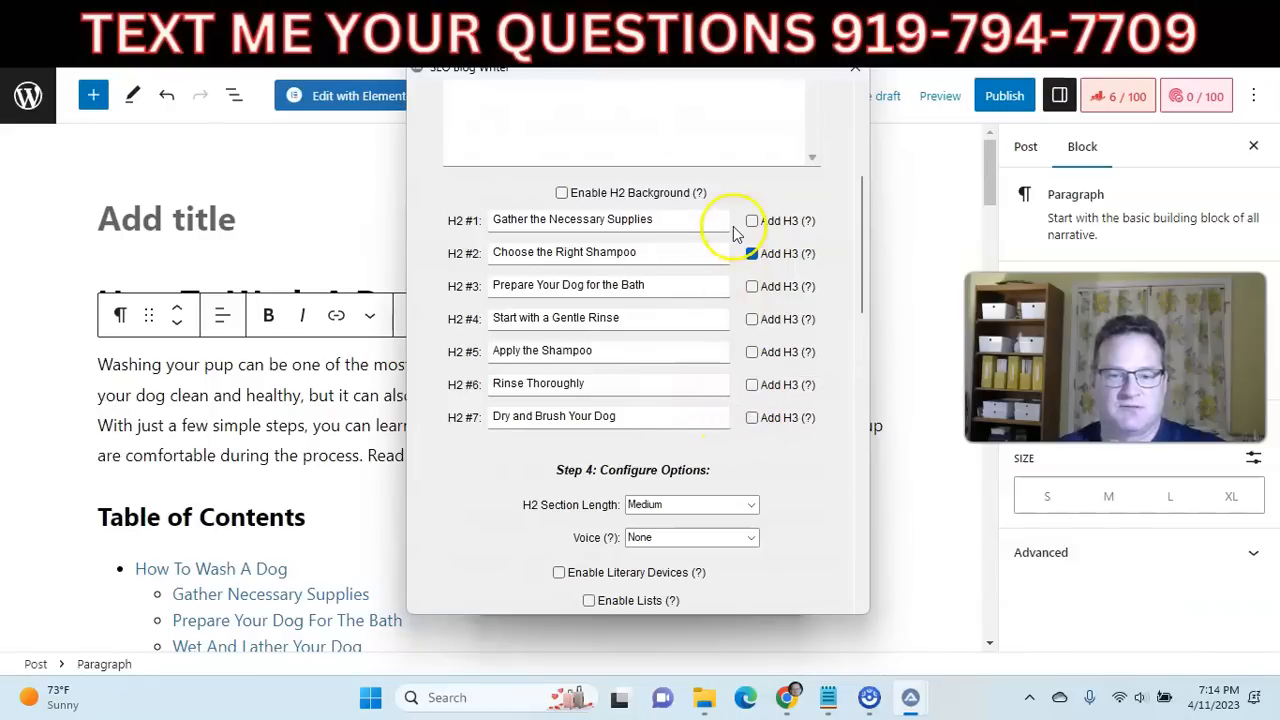
left_click(752, 418)
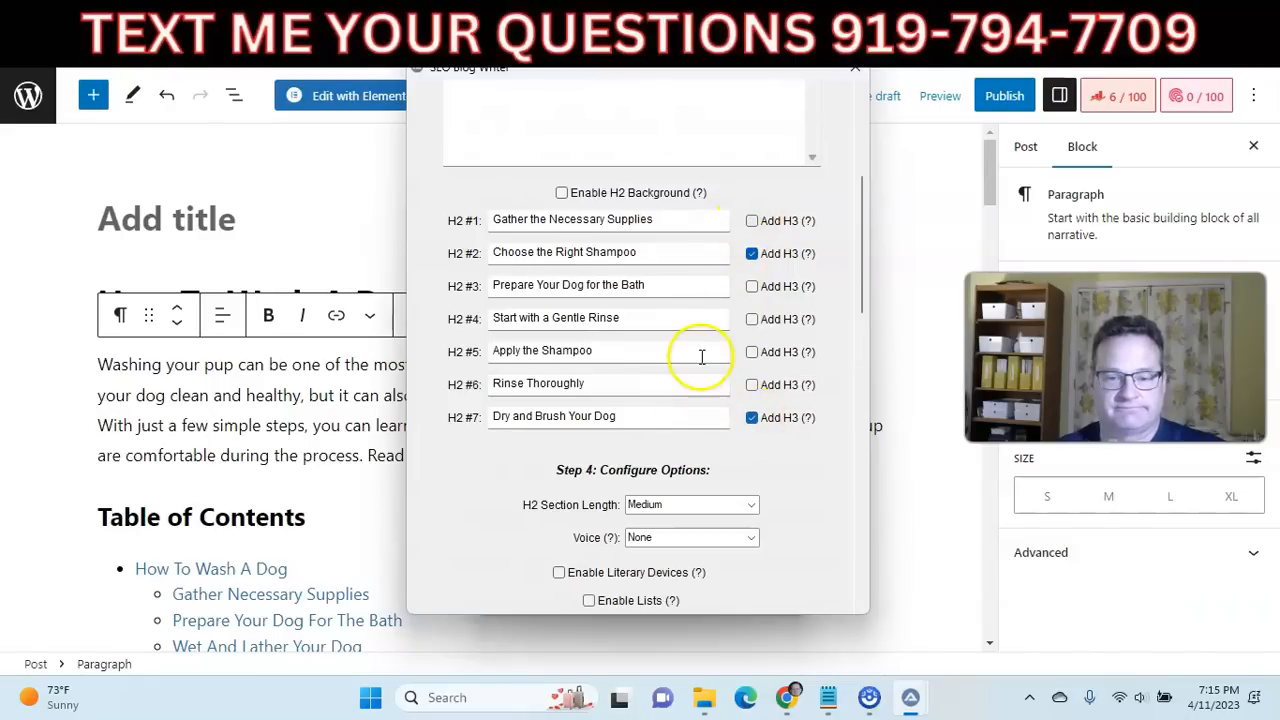
Set the article's voice to Professional in the SEO Blog Writer options.
scroll(698, 362, "down", 3)
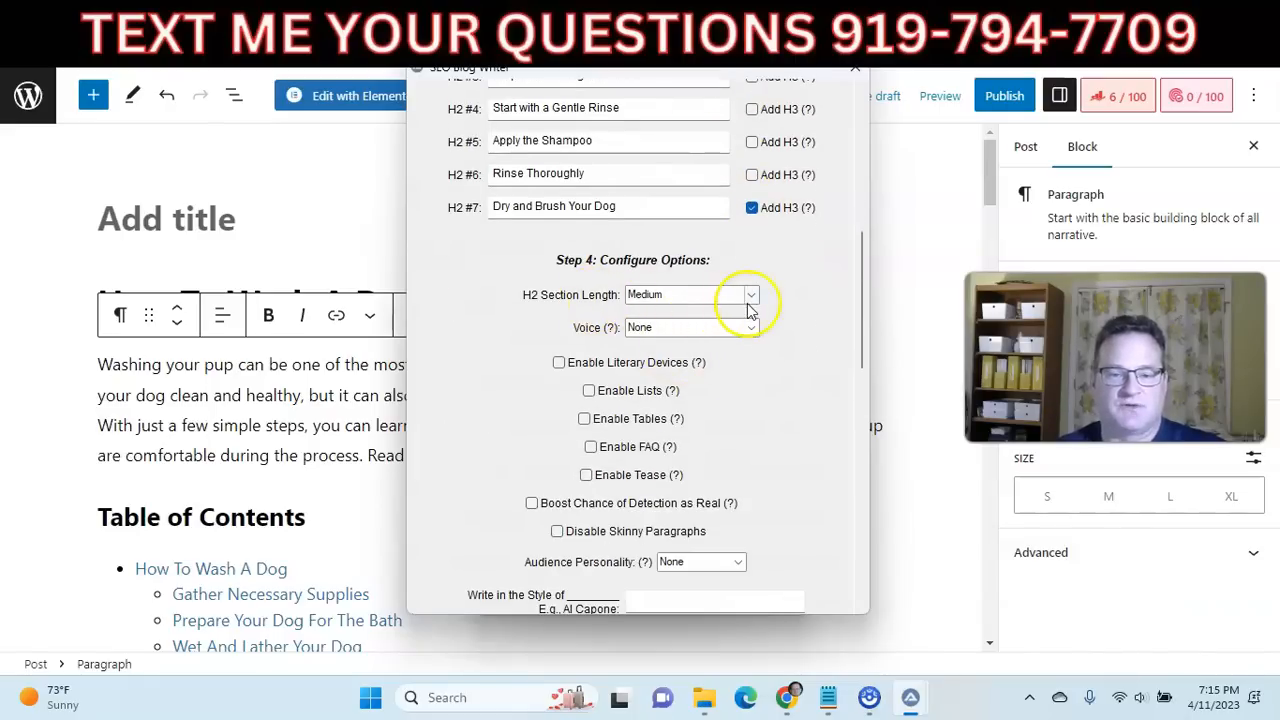
mouse_move(612, 333)
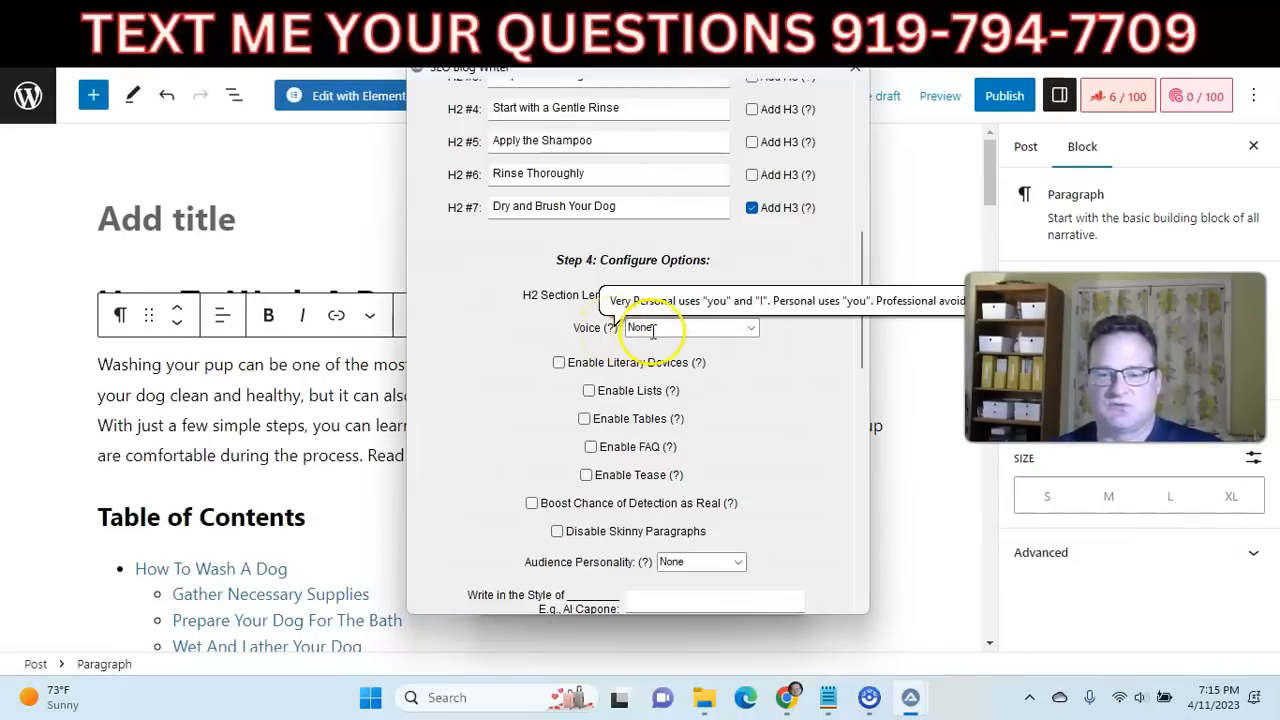
left_click(751, 331)
left_click(634, 378)
Enable lists, tables, the FAQ and Boost Chance of Detection as Real for the article.
scroll(560, 375, "down", 3)
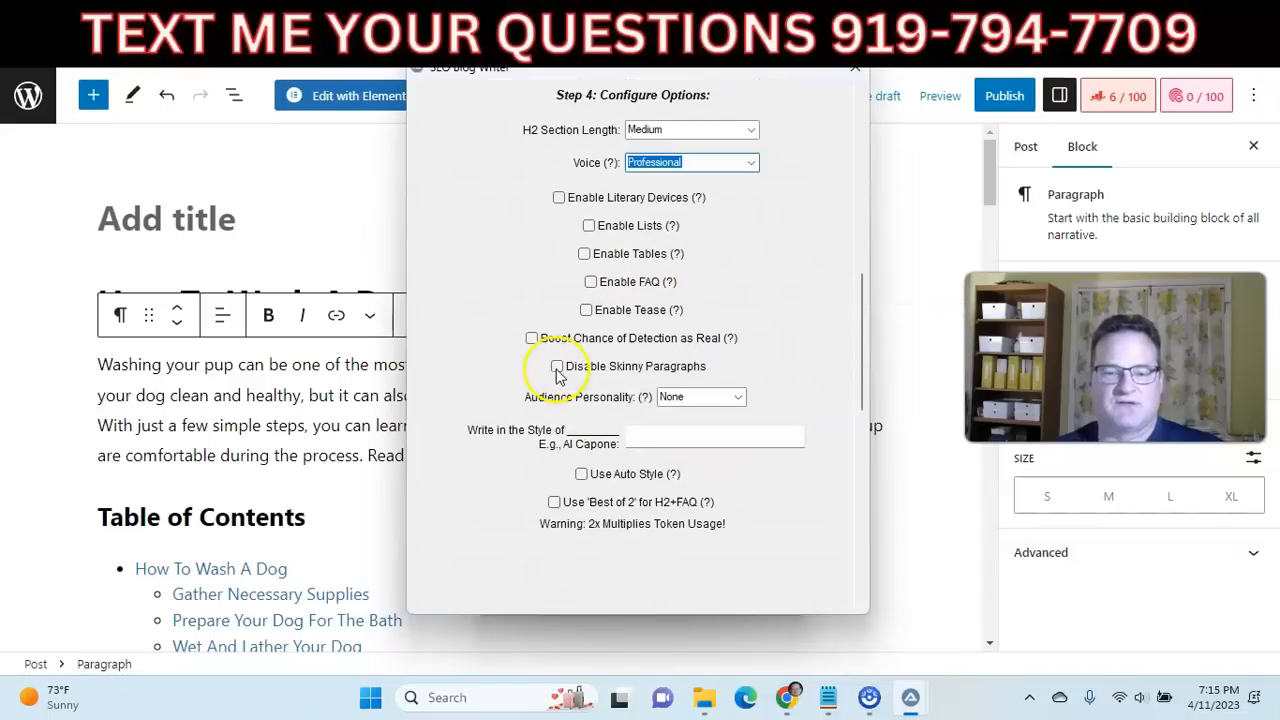
scroll(557, 370, "down", 1)
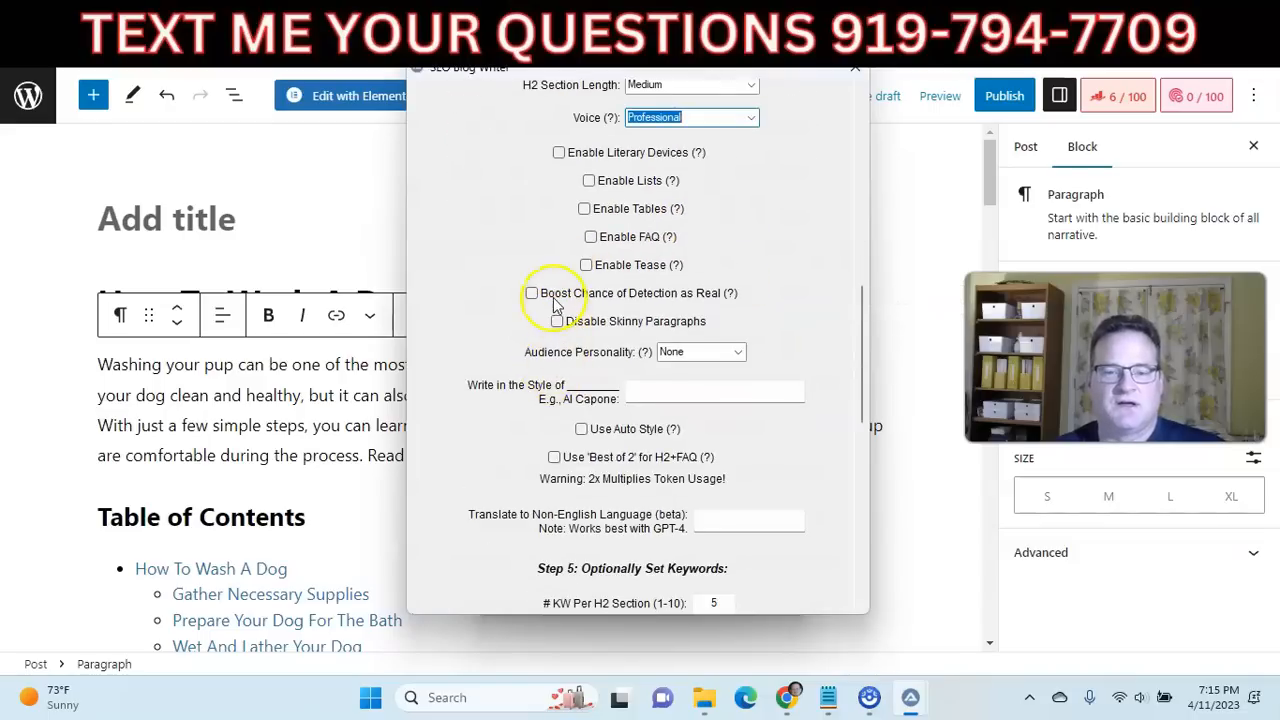
left_click(596, 183)
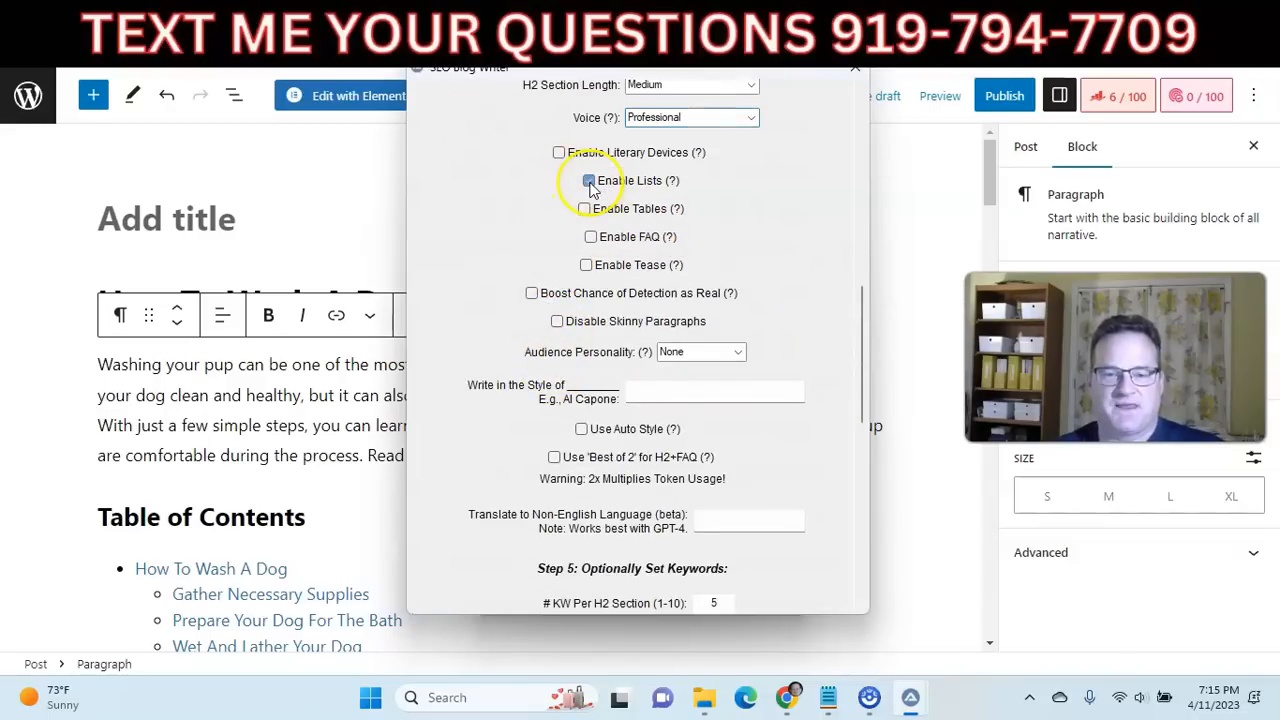
left_click(590, 237)
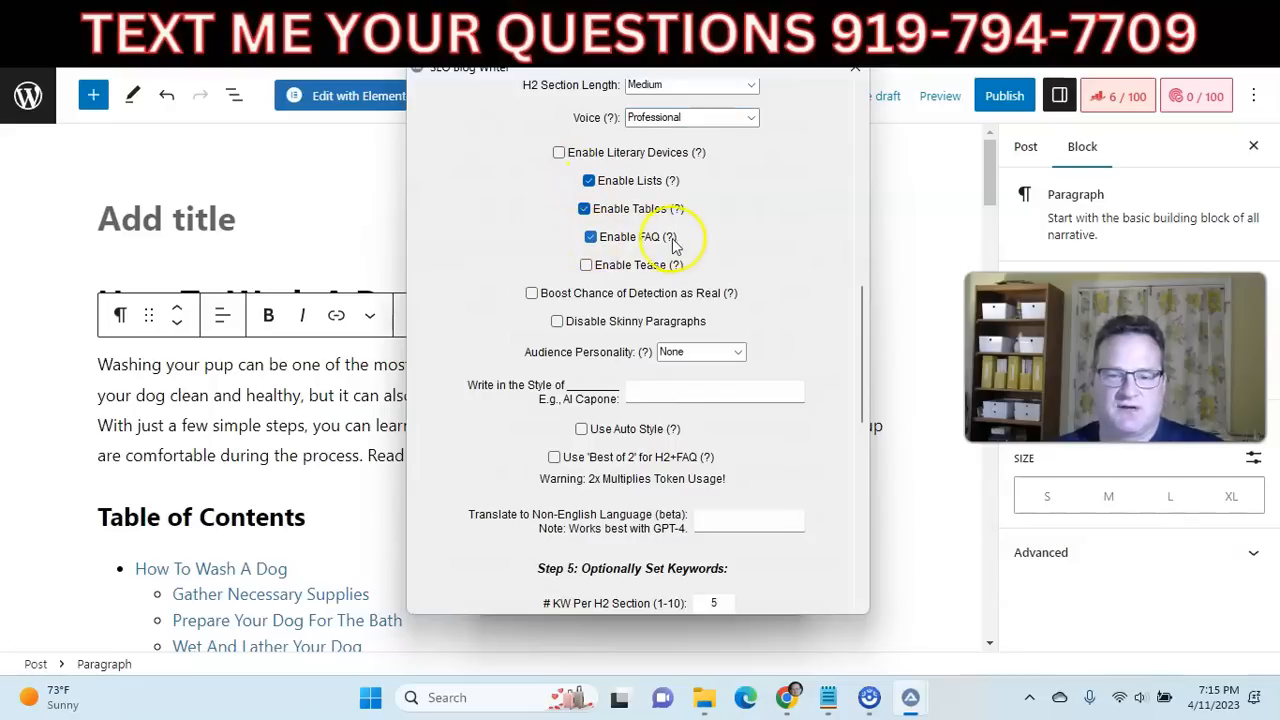
mouse_move(678, 268)
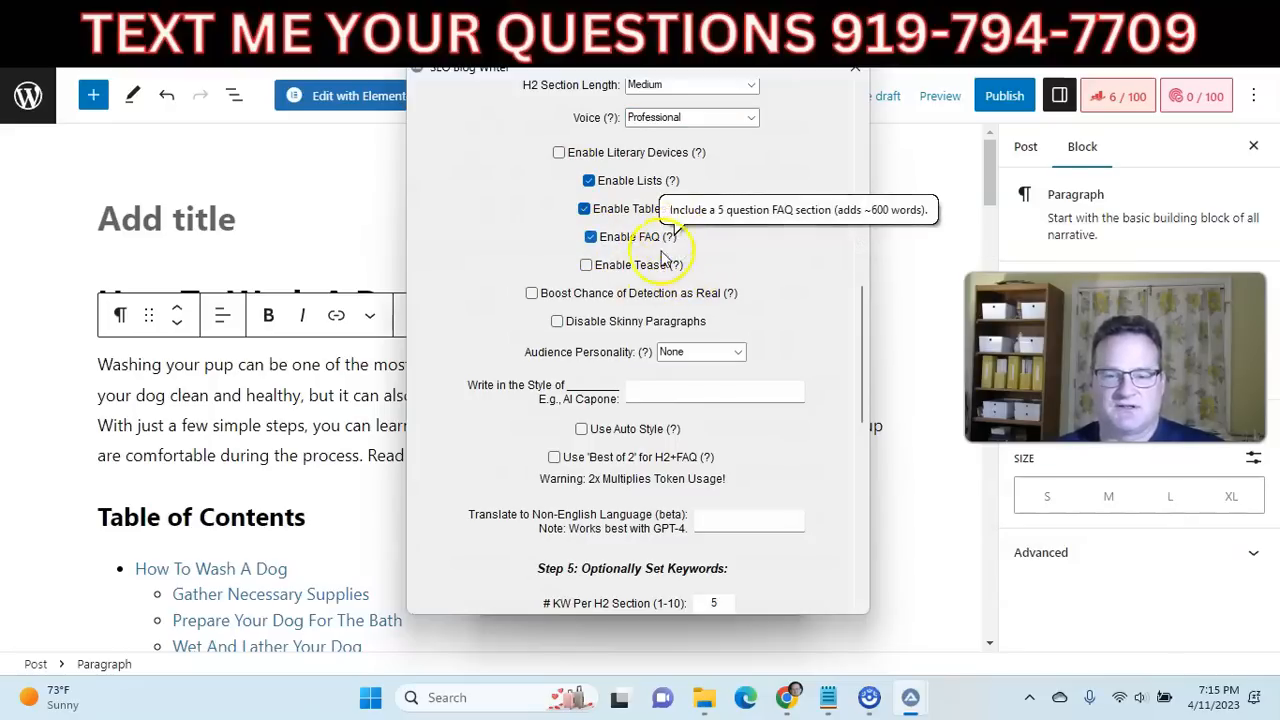
left_click(531, 293)
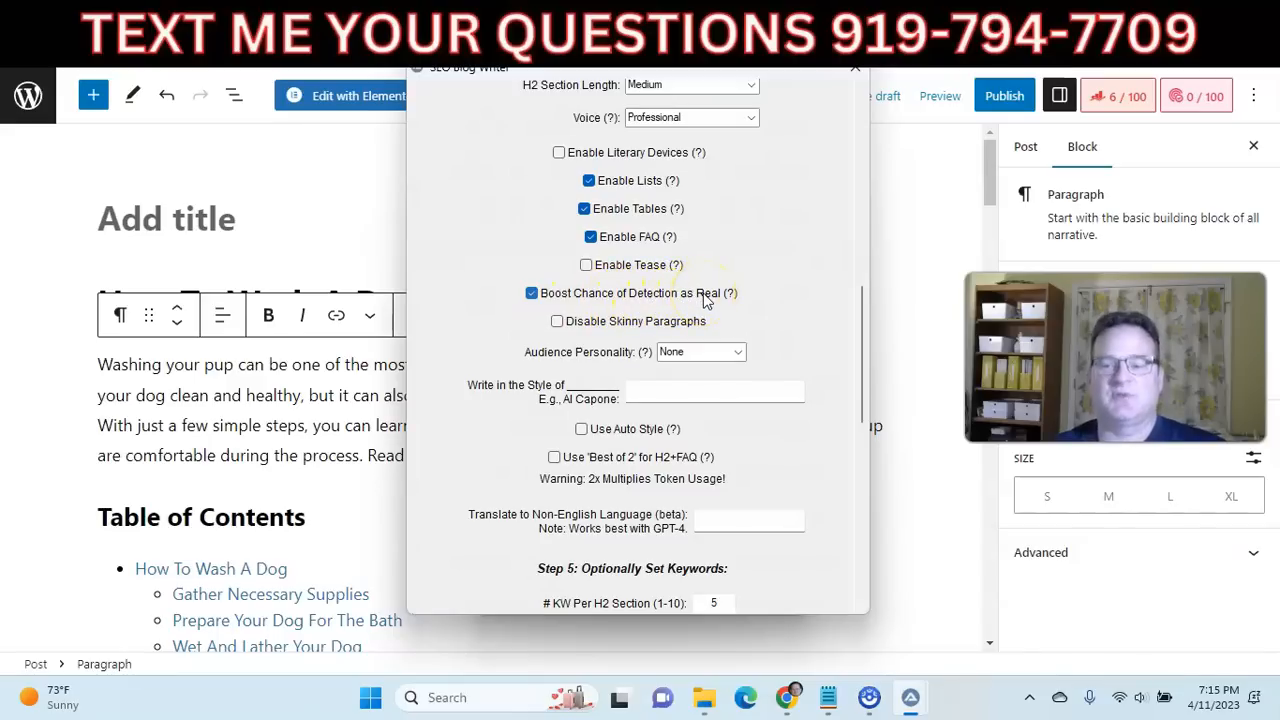
Set the audience personality to Caregiver and enable Use Auto Style for the article.
scroll(703, 298, "down", 2)
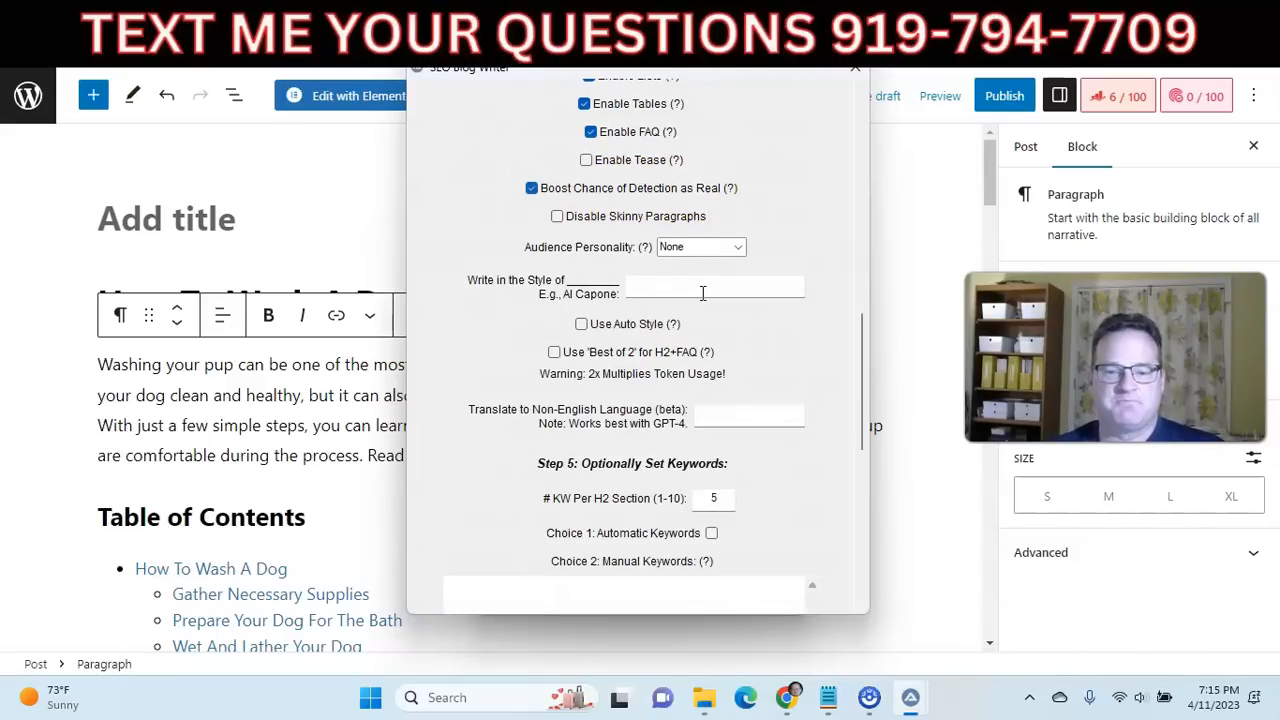
left_click(737, 248)
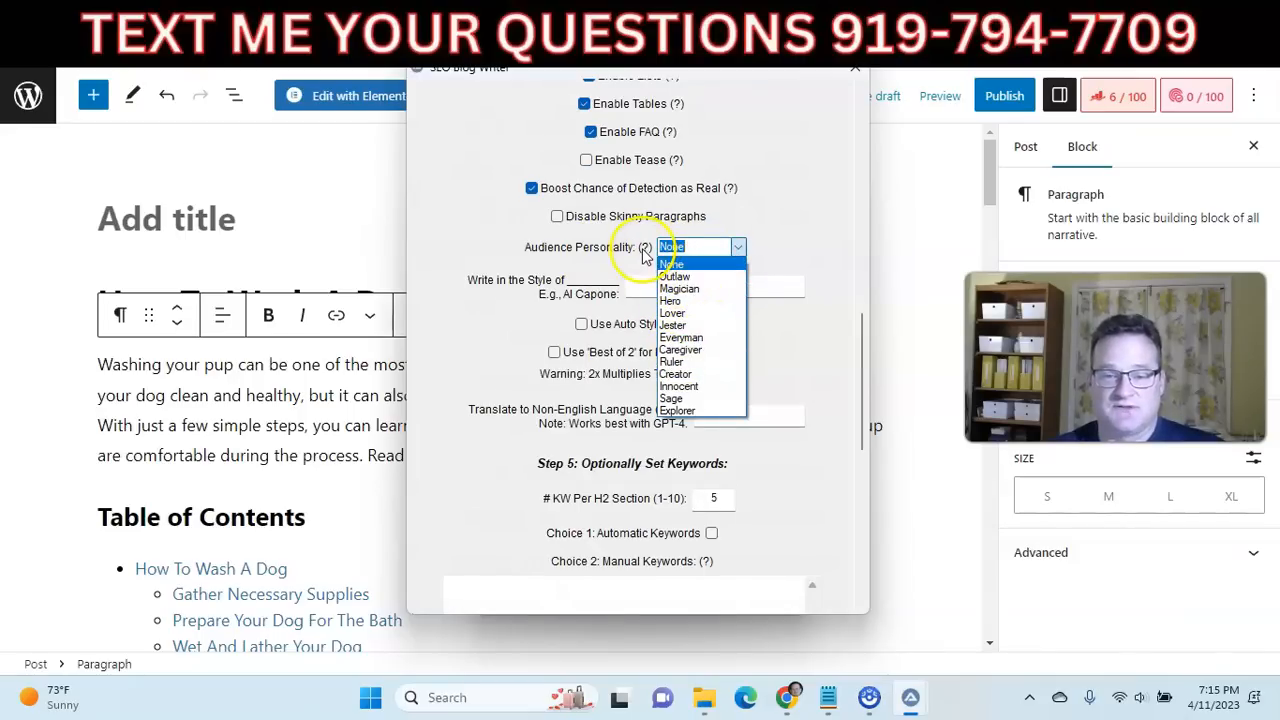
left_click(680, 349)
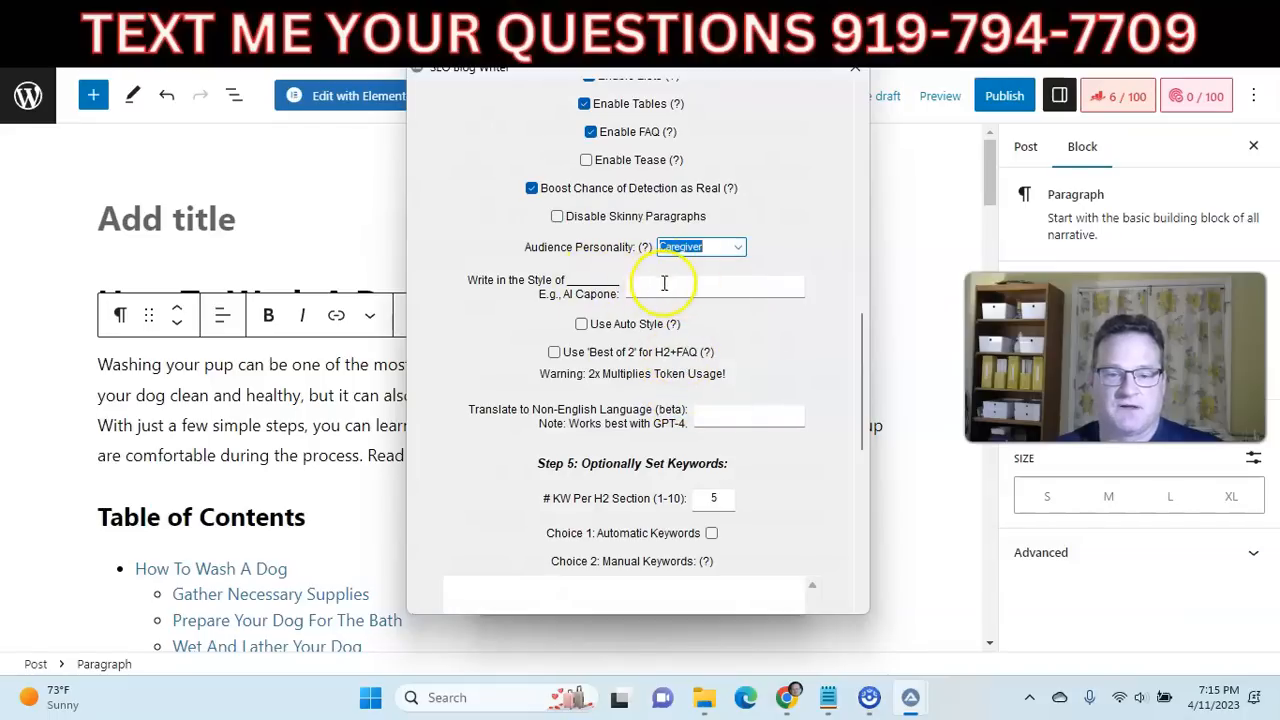
left_click(667, 288)
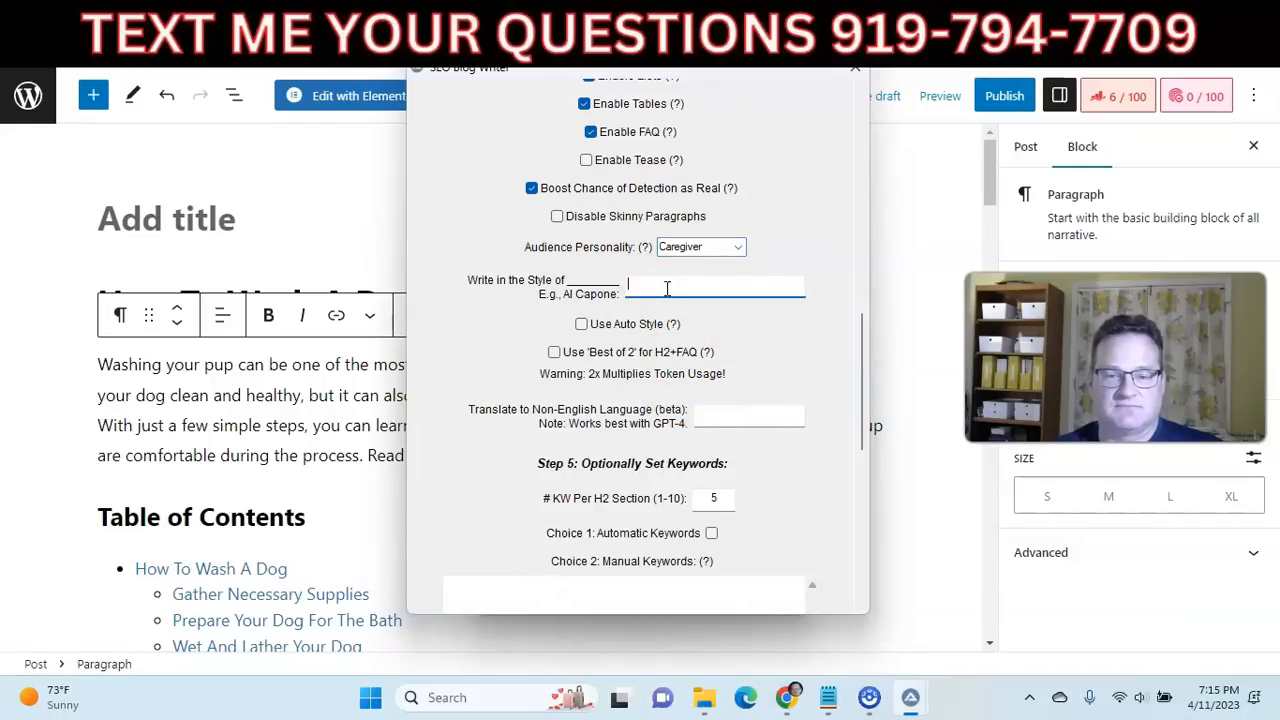
scroll(667, 288, "down", 1)
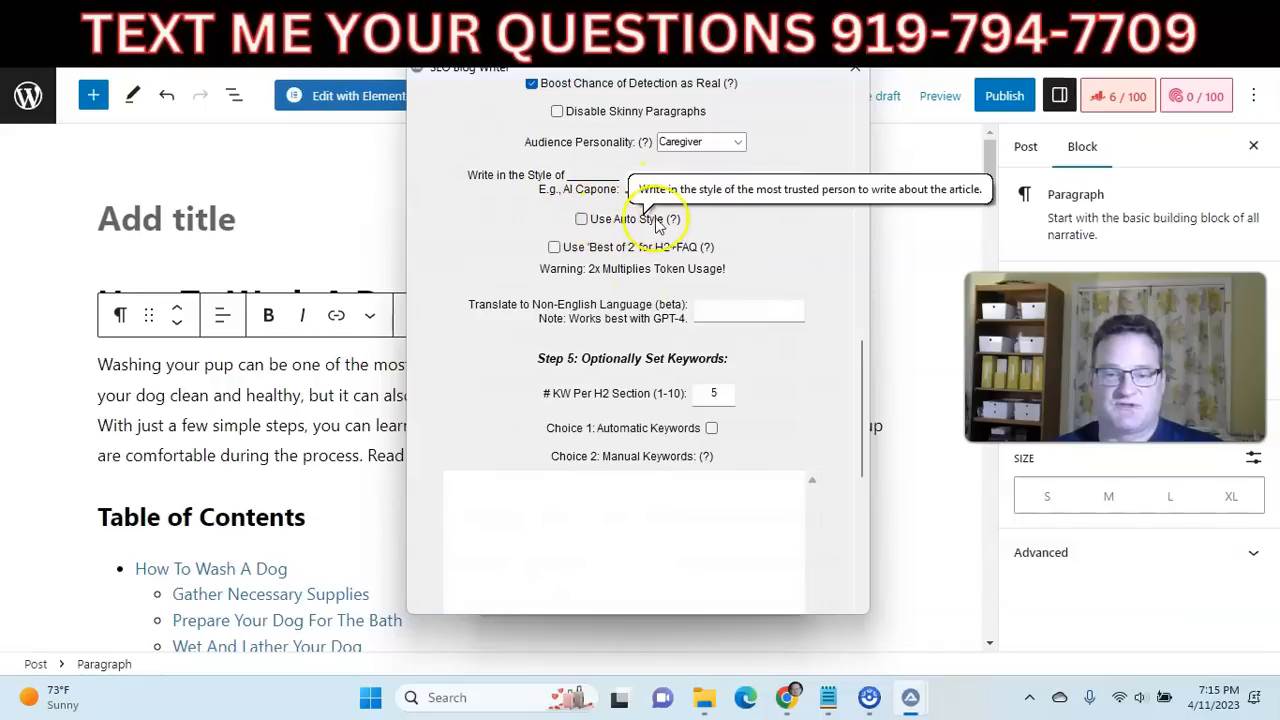
left_click(589, 223)
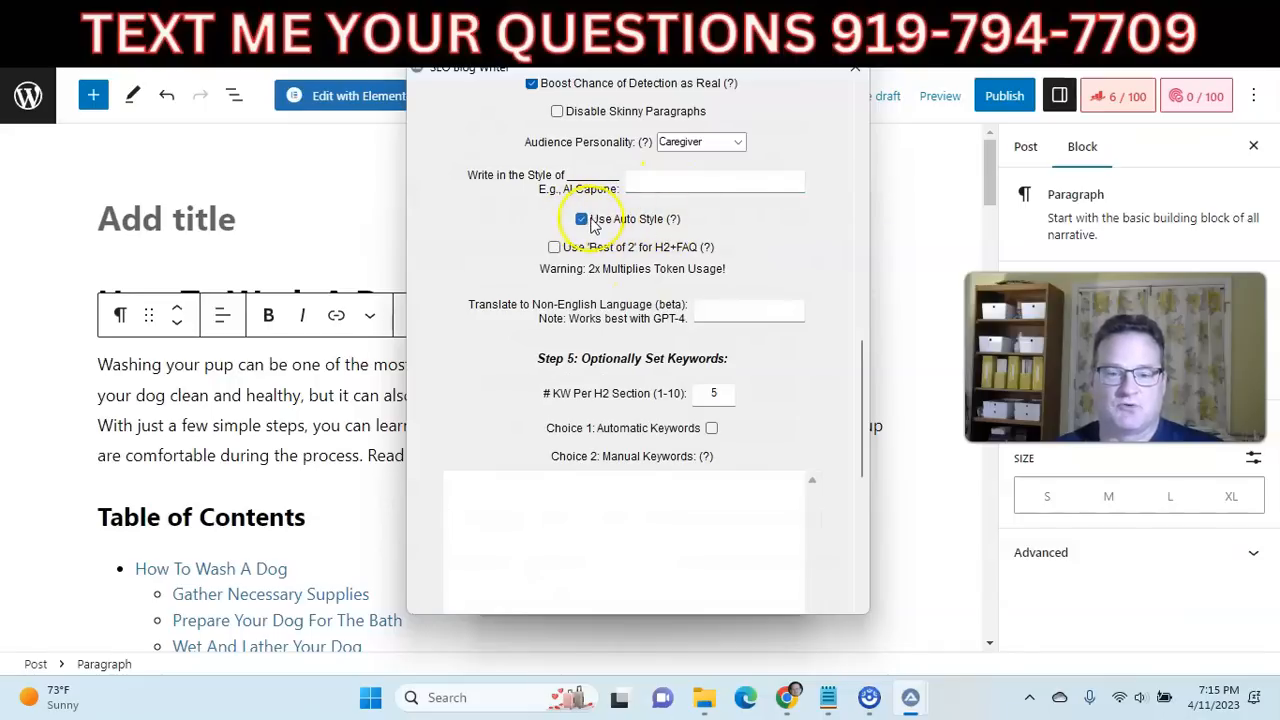
Set the GPT model to gpt-3.5-turbo and start the SEO Writer in the background.
scroll(600, 228, "down", 1)
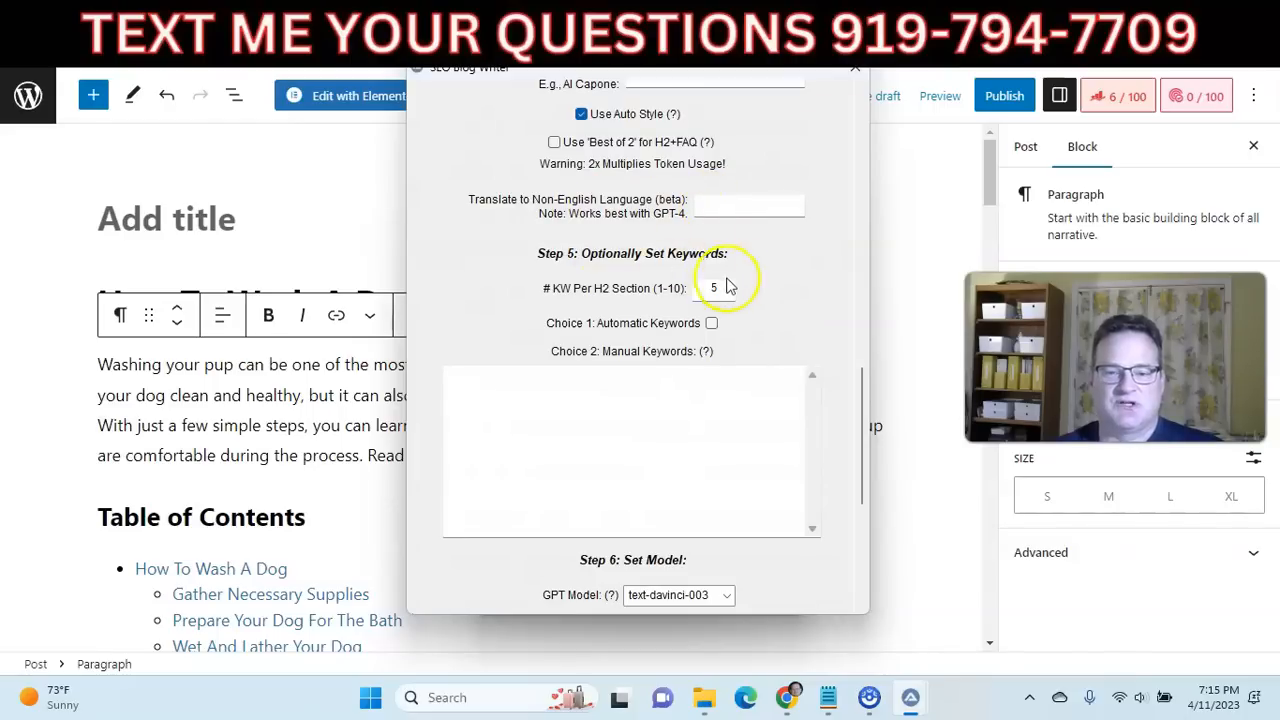
scroll(750, 276, "down", 1)
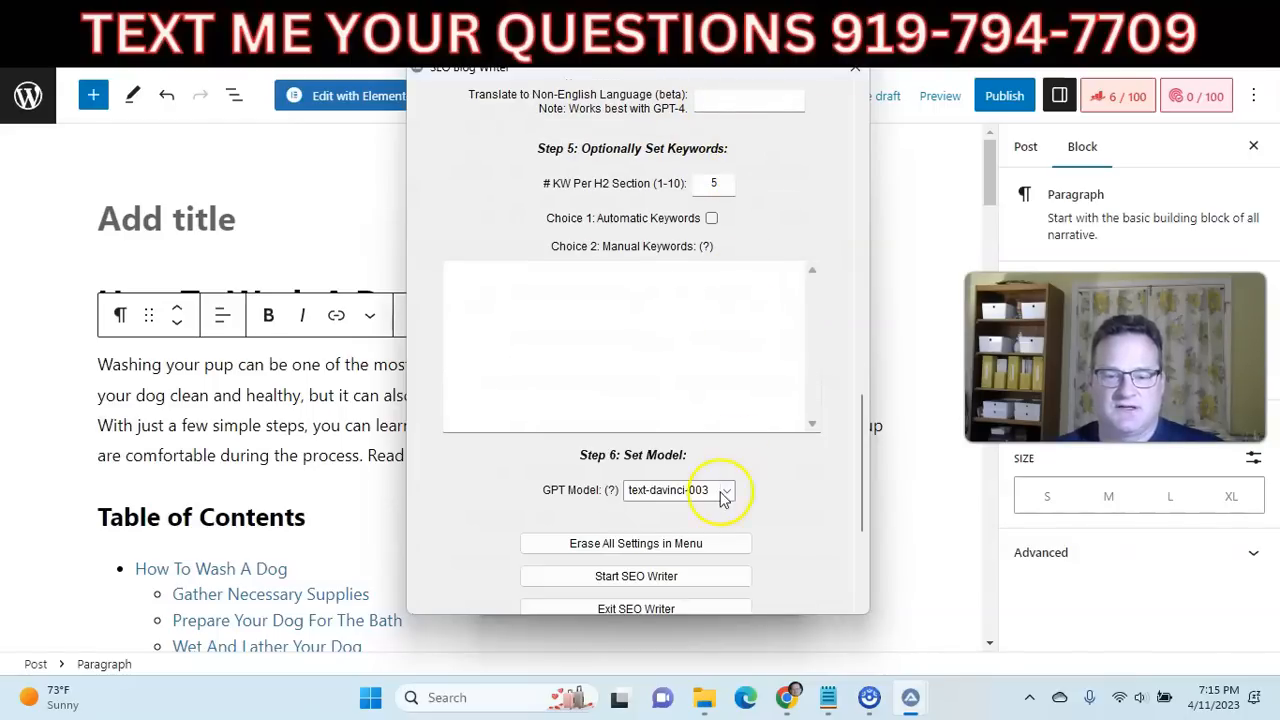
scroll(771, 466, "down", 3)
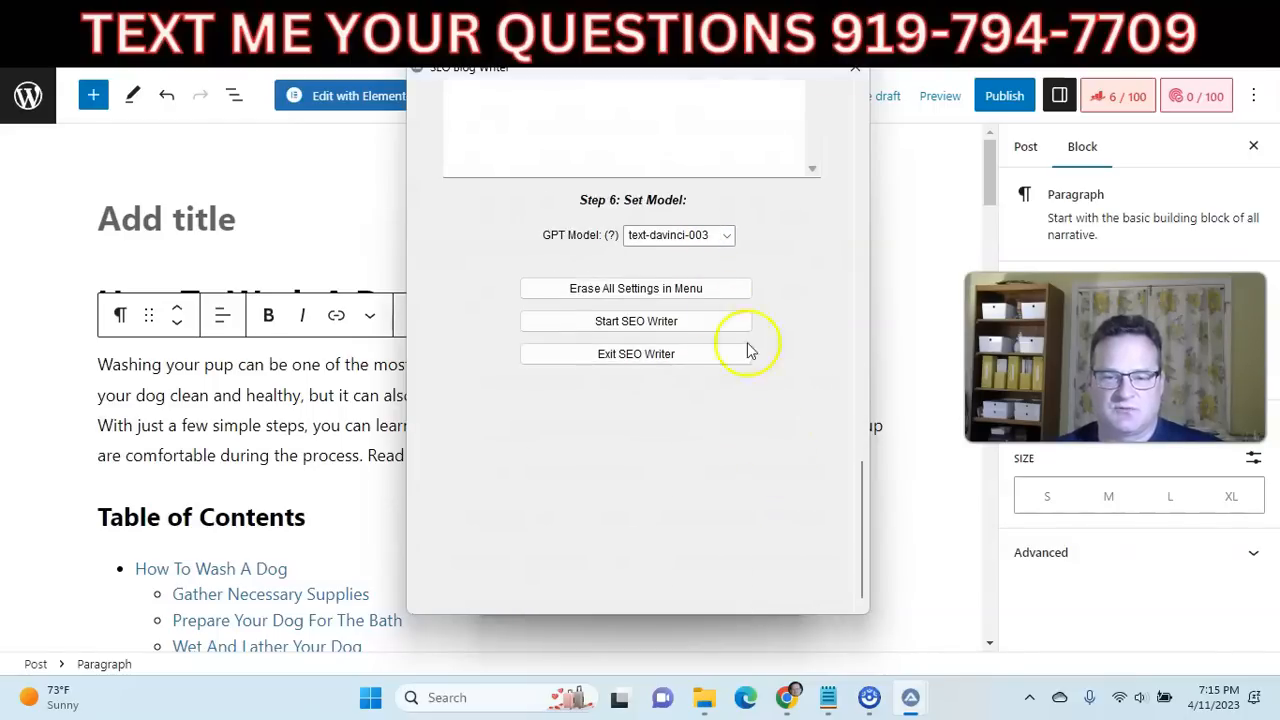
left_click(726, 236)
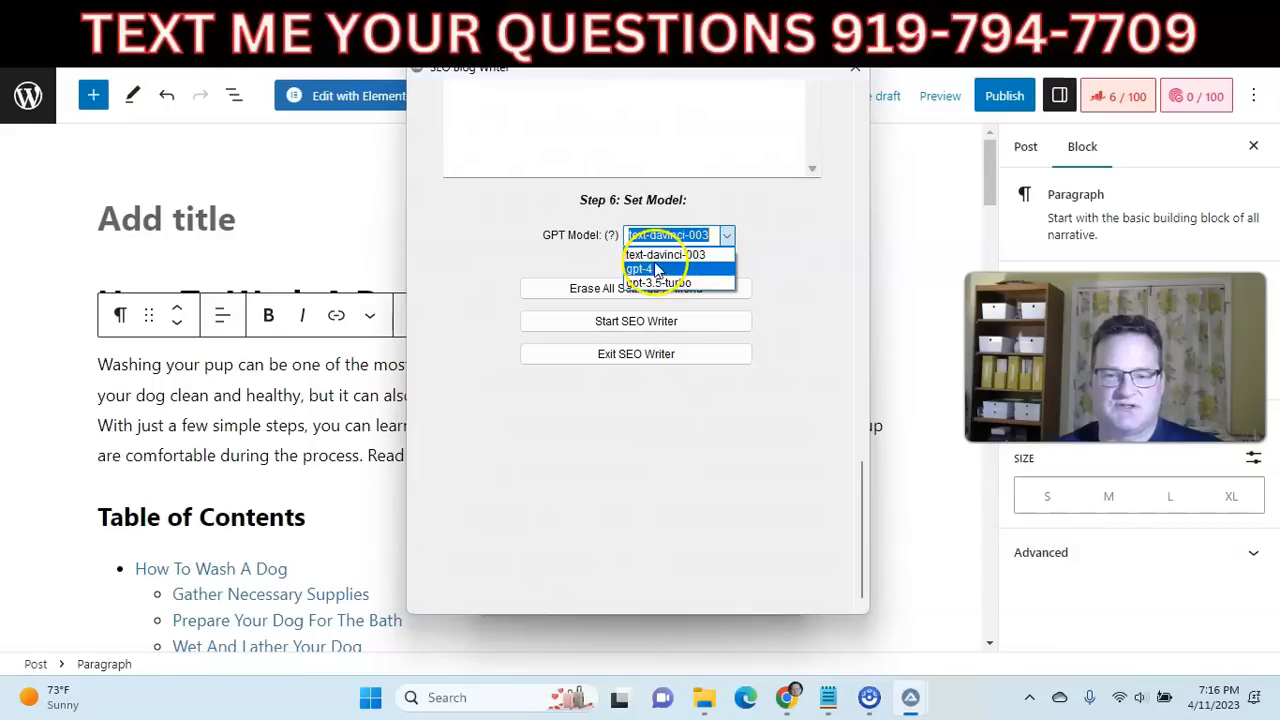
left_click(689, 285)
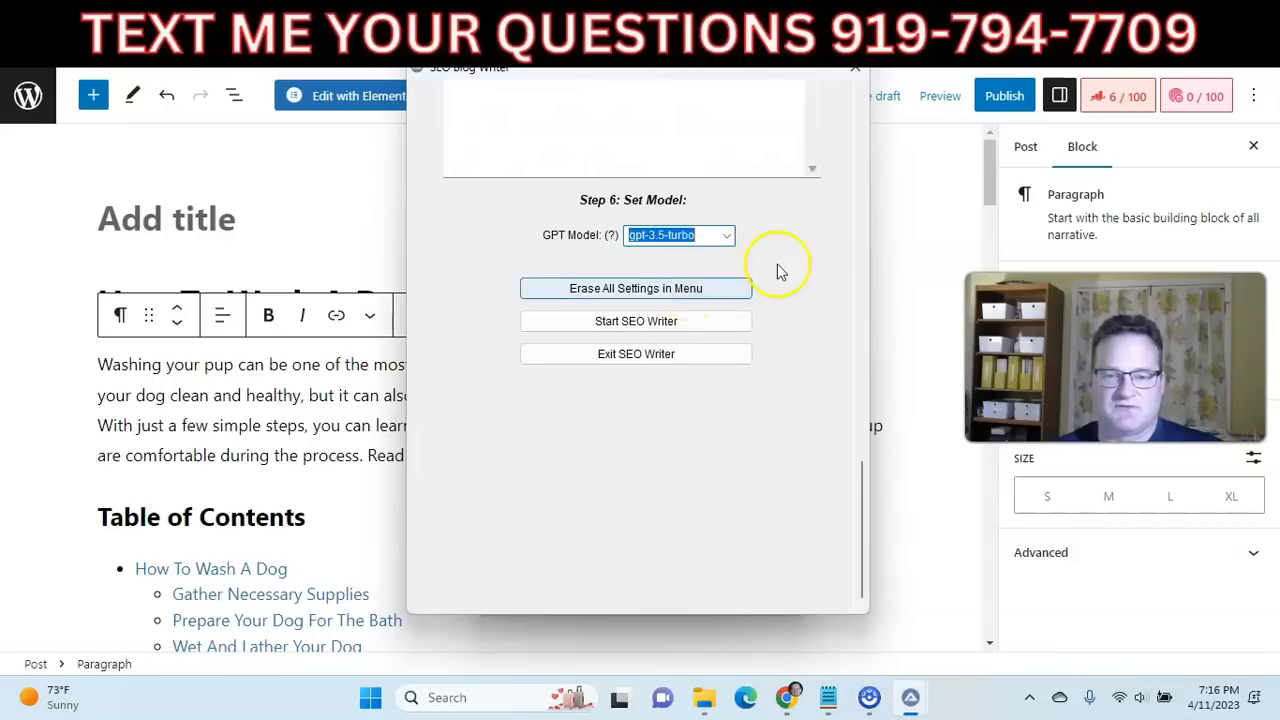
left_click(687, 322)
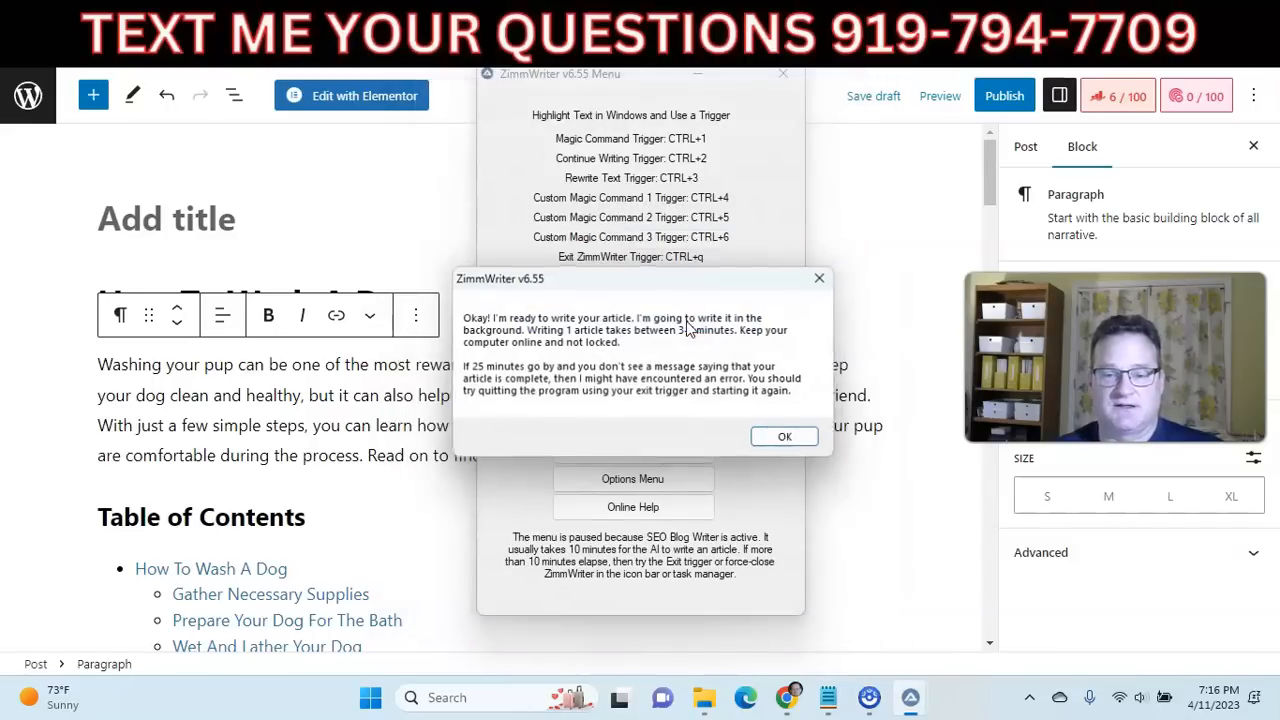
left_click(783, 438)
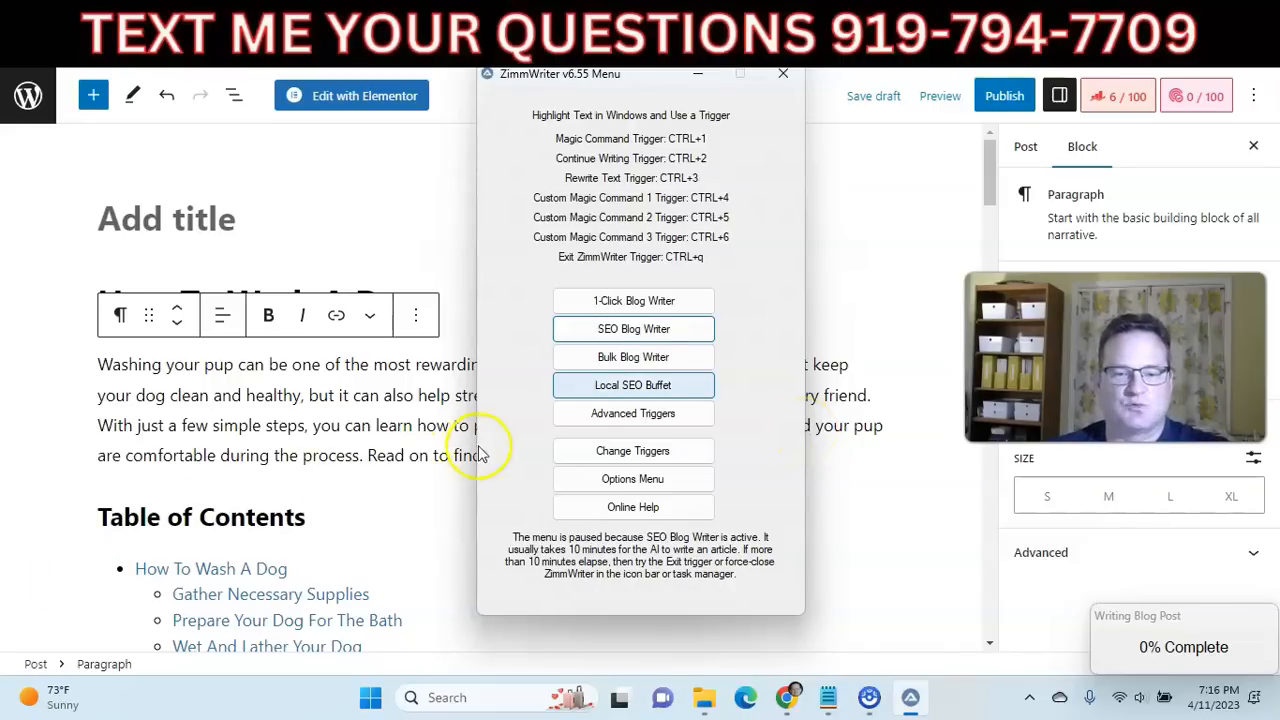
Try to open the Bulk Blog Writer.
left_click(617, 362)
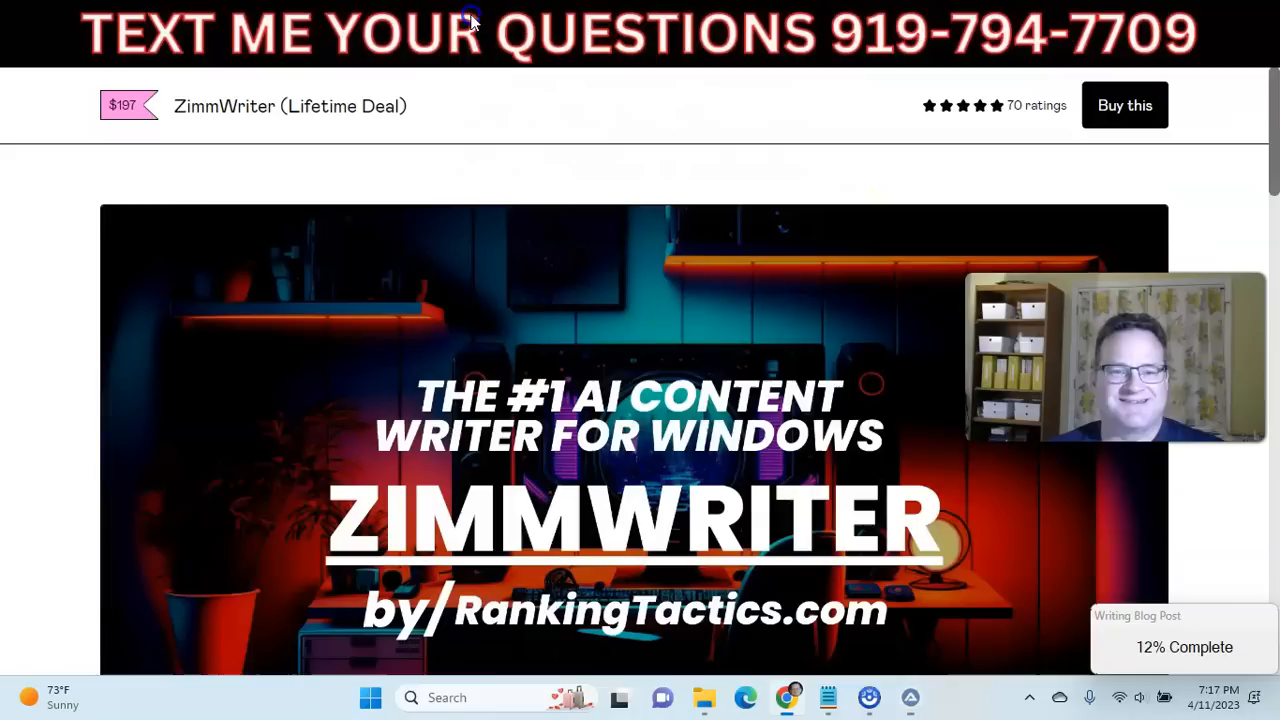
Show the ZimmWriter product page in the browser, highlight its "Lifetime Deal" wording, and bring up the OpenAI home page.
left_click(470, 30)
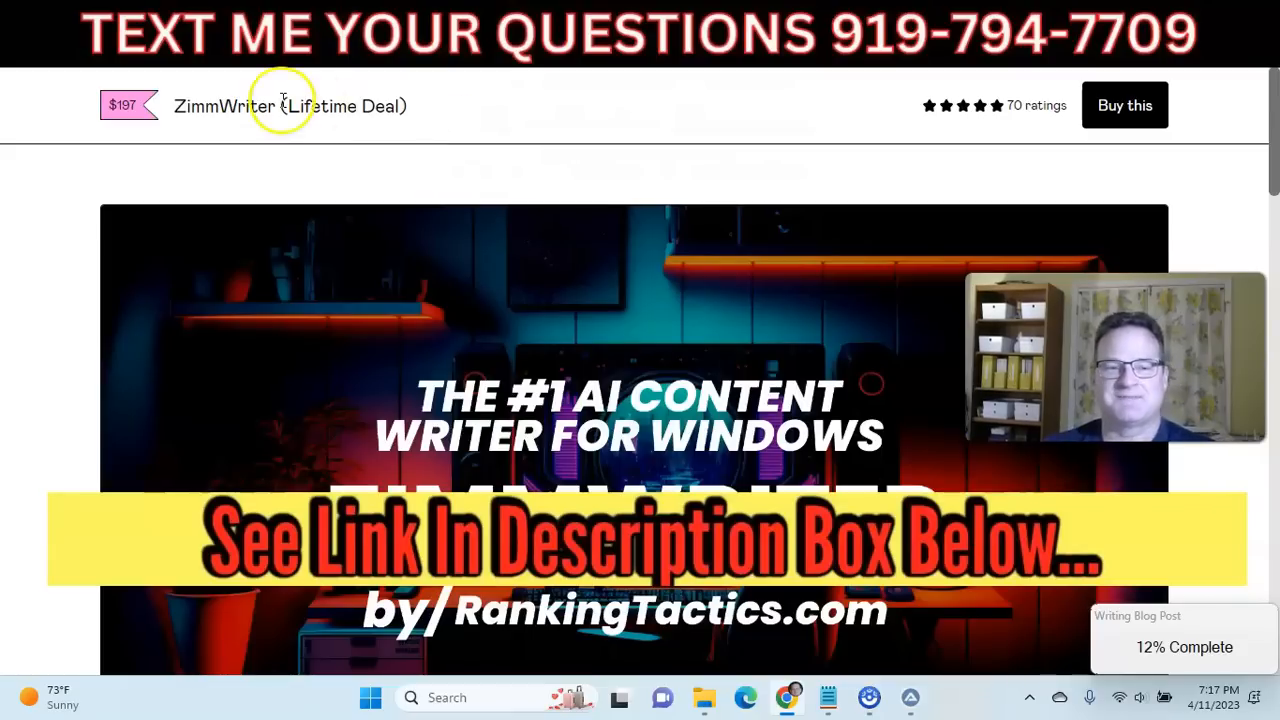
left_click_drag(302, 106, 410, 106)
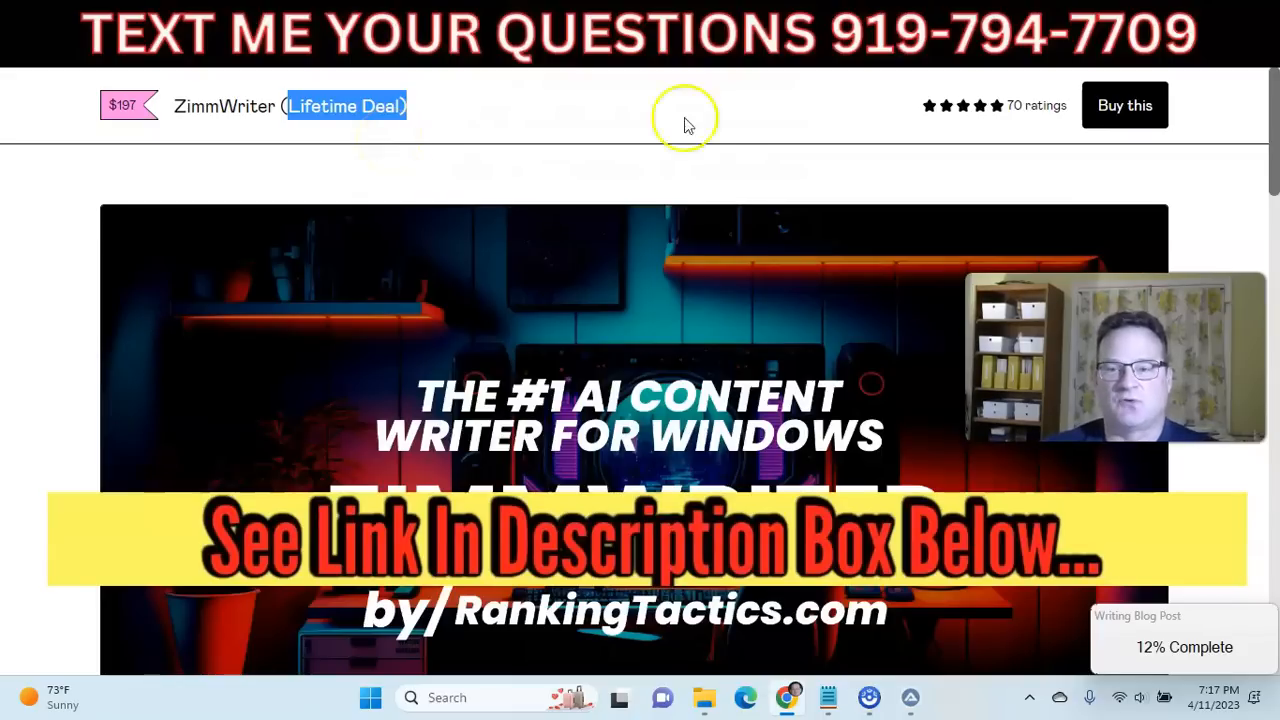
left_click(982, 8)
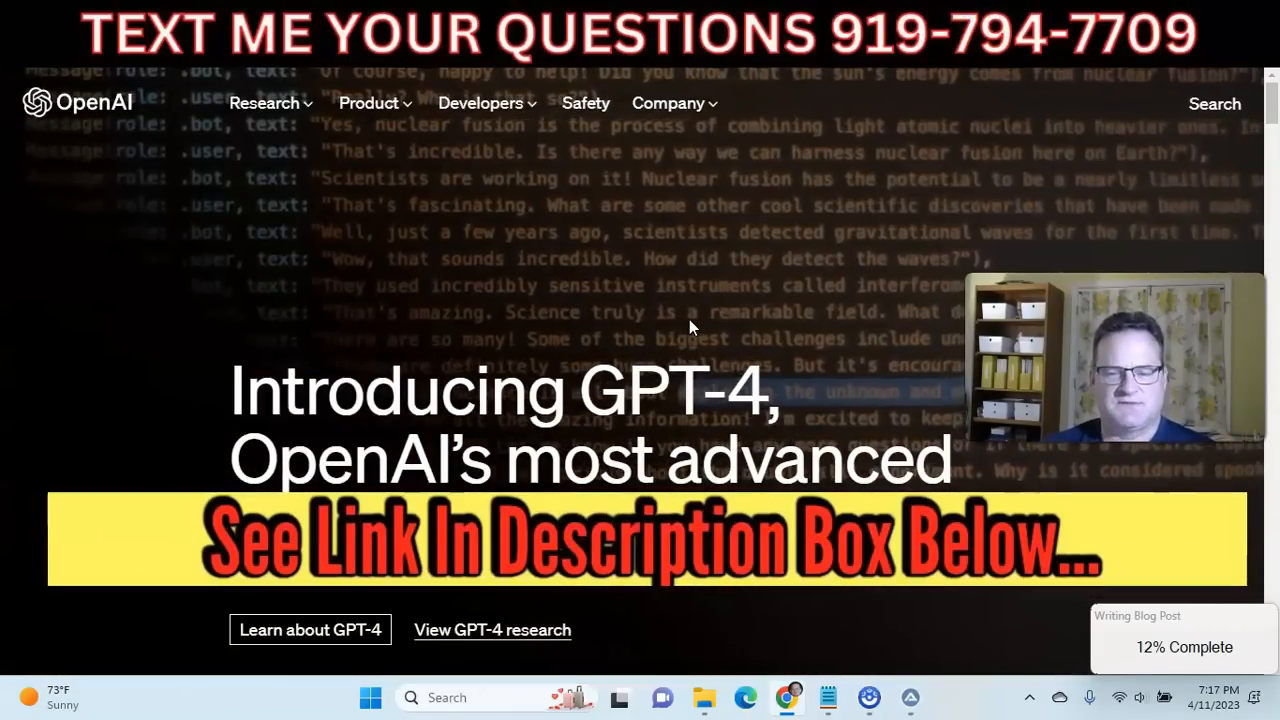
left_click(699, 266)
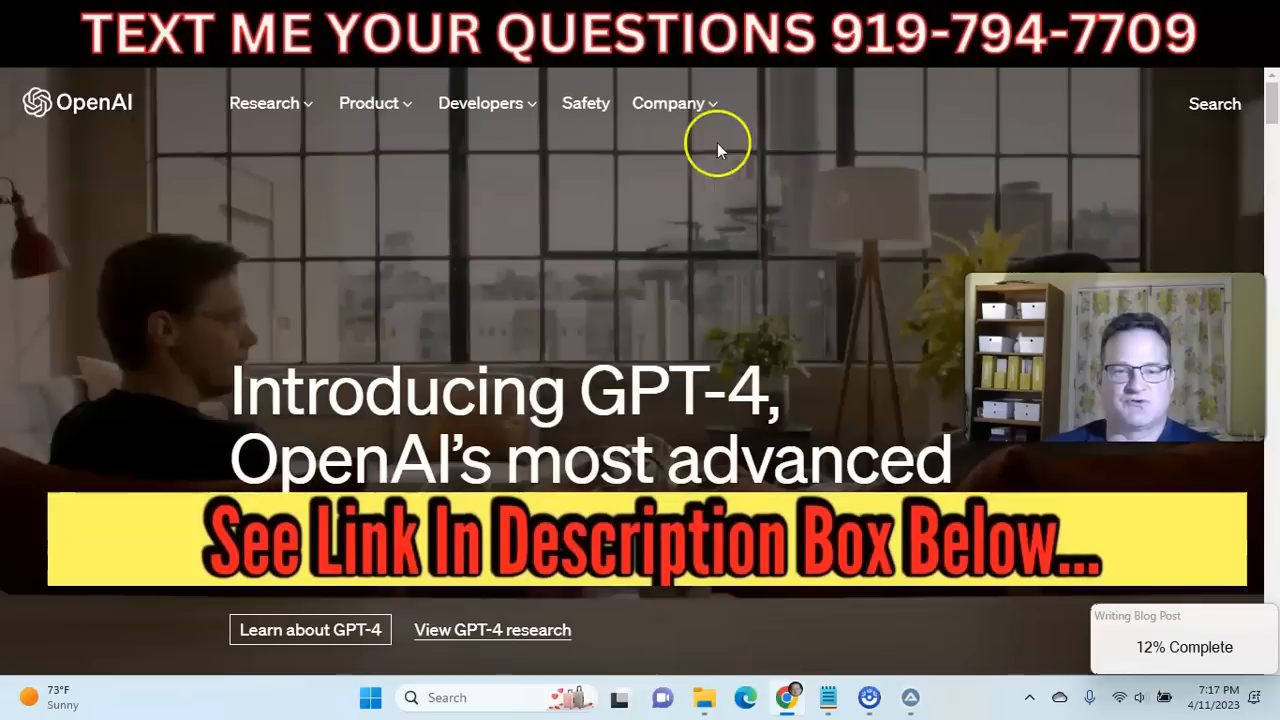
Return to the ZimmWriter product page and examine its price, ratings and feature description.
left_click(491, 34)
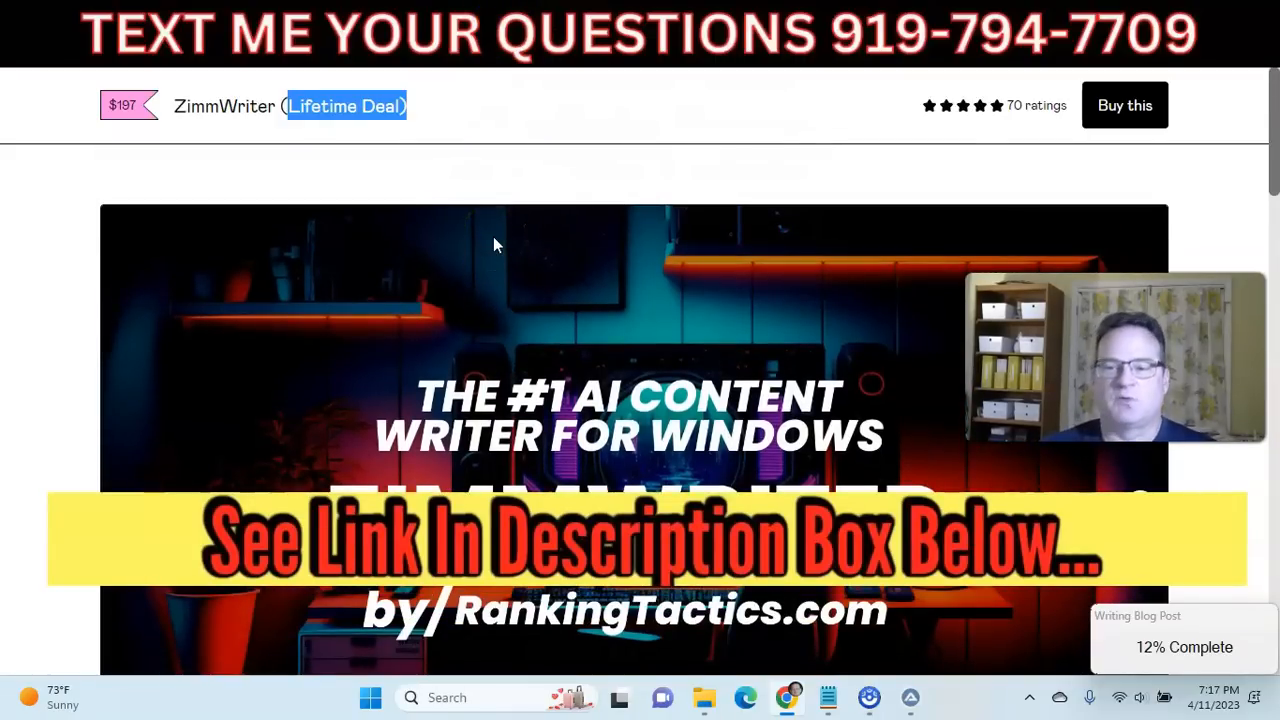
scroll(395, 252, "down", 3)
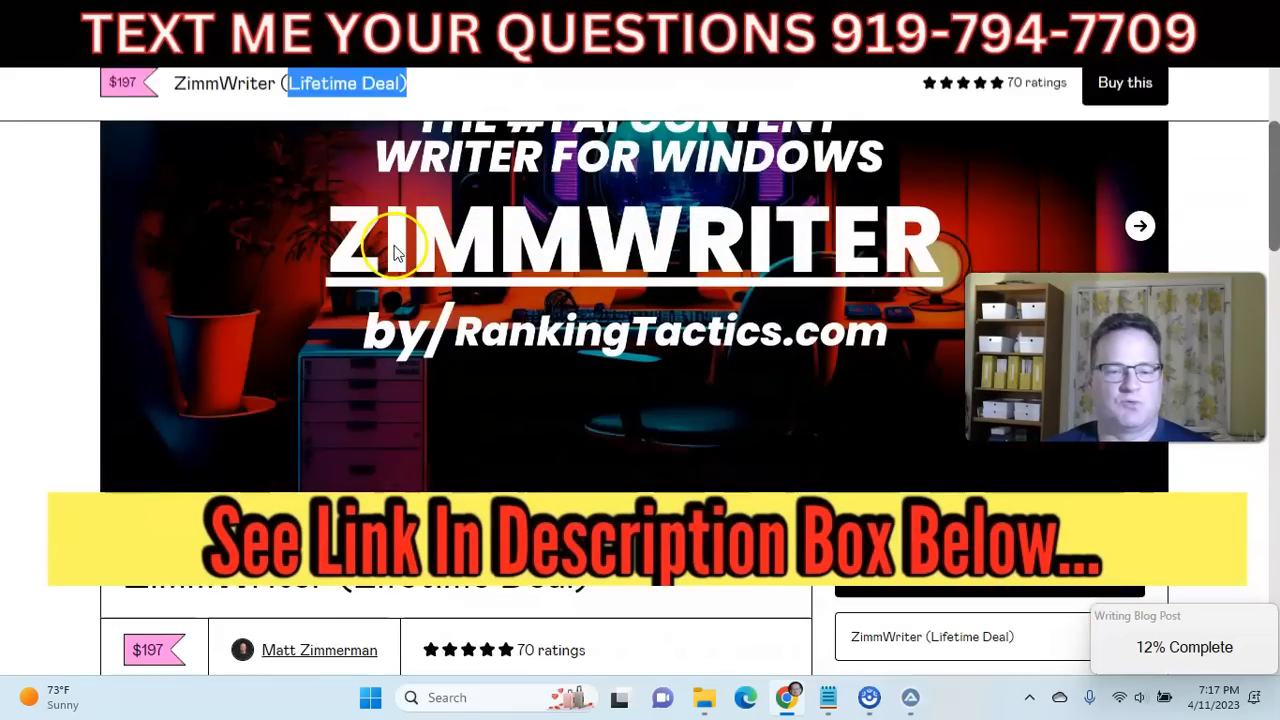
scroll(390, 251, "down", 3)
scroll(466, 277, "down", 2)
scroll(373, 224, "down", 10)
scroll(354, 244, "up", 15)
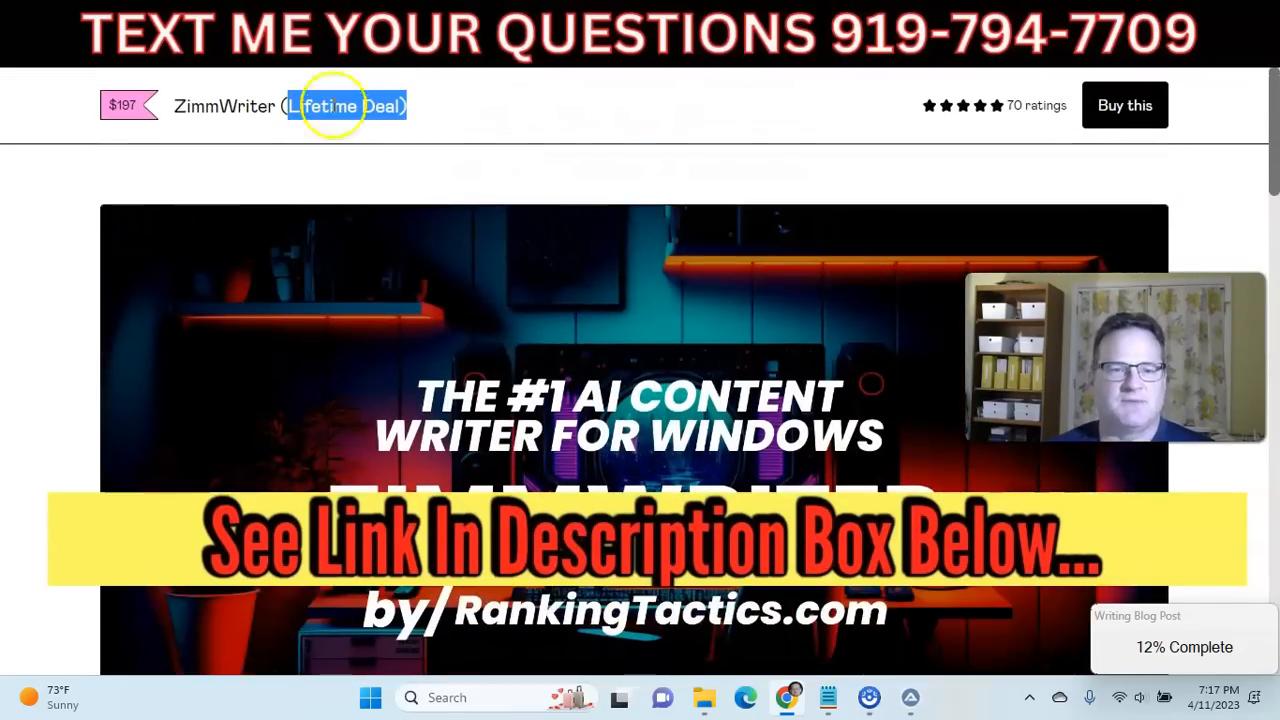
scroll(506, 200, "down", 5)
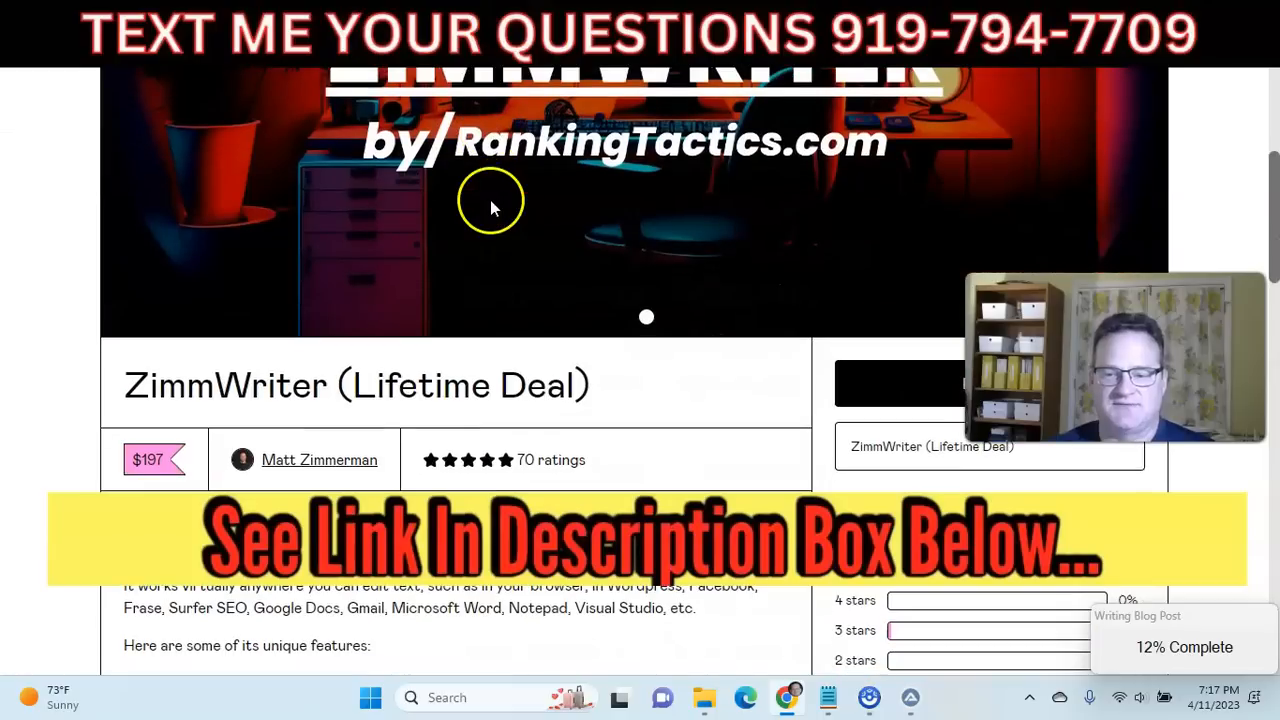